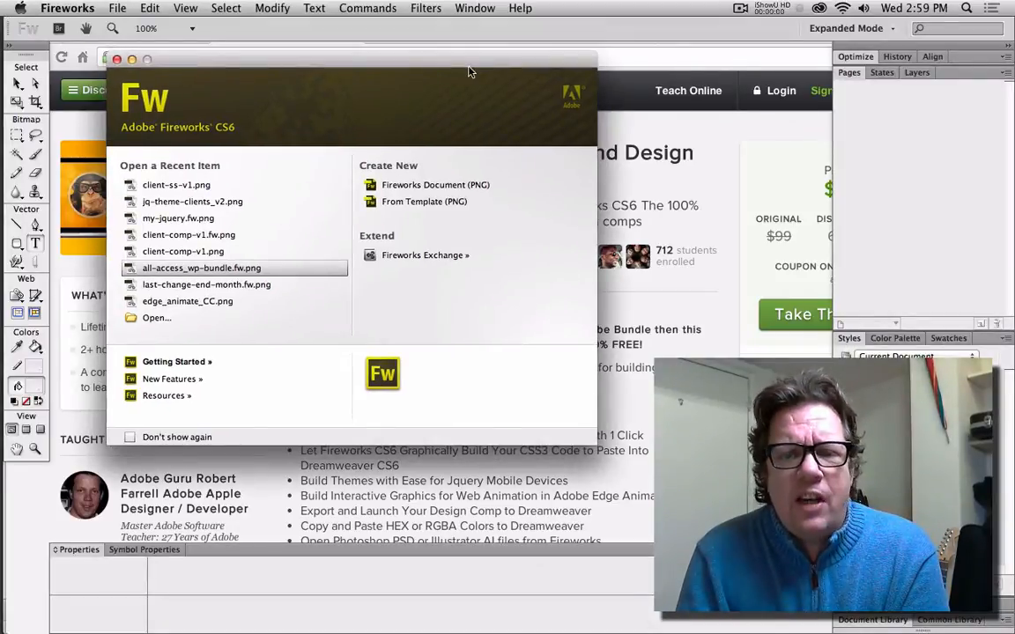
Switch to Chrome, view the Fireworks CS6 course page, and reload the All Access Power Bundle page.
left_click(675, 150)
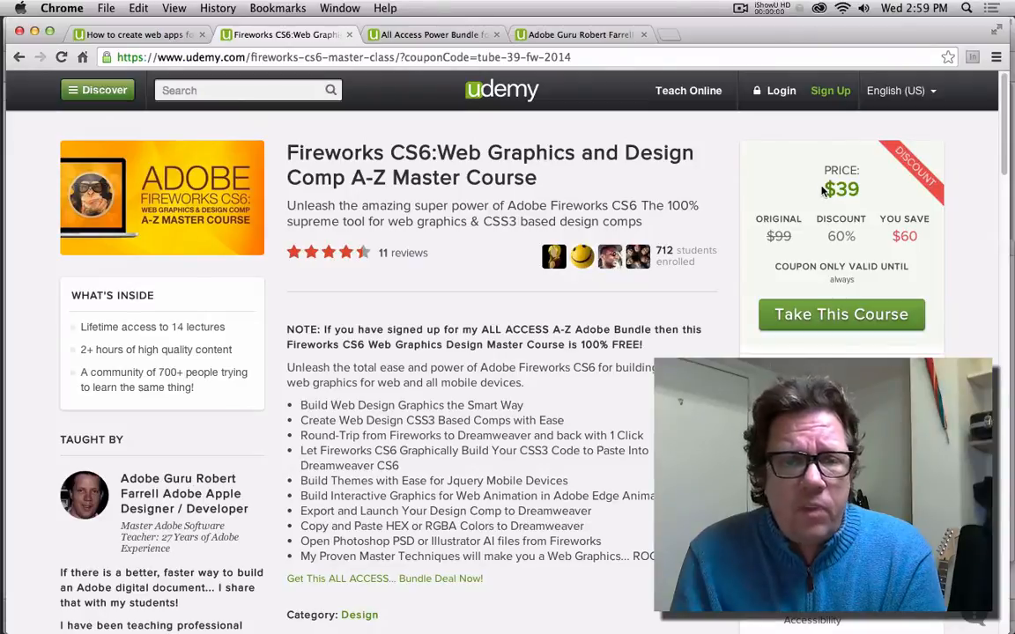
left_click(433, 37)
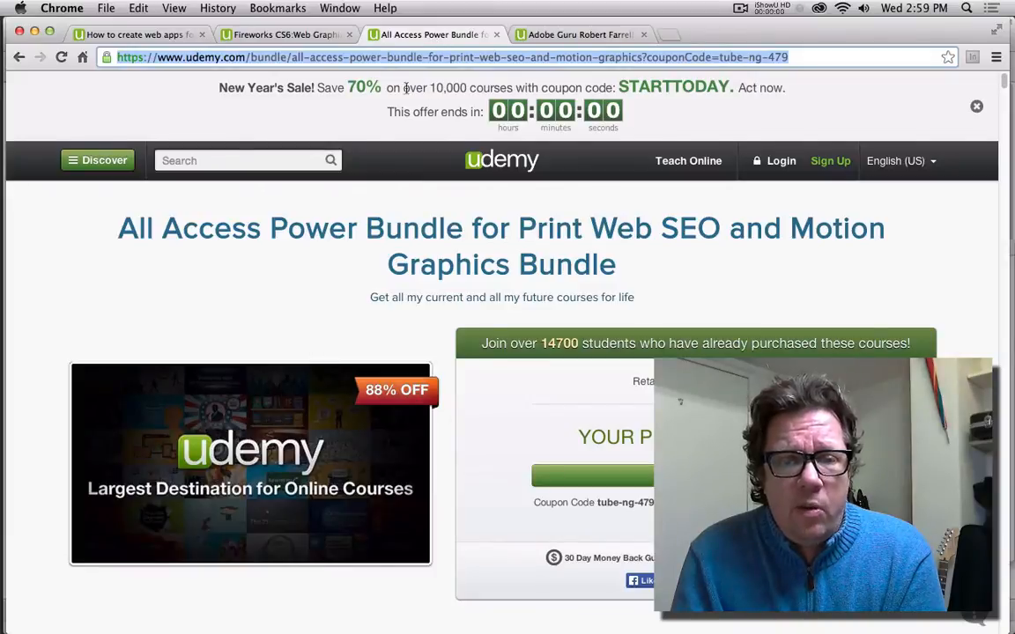
left_click(811, 58)
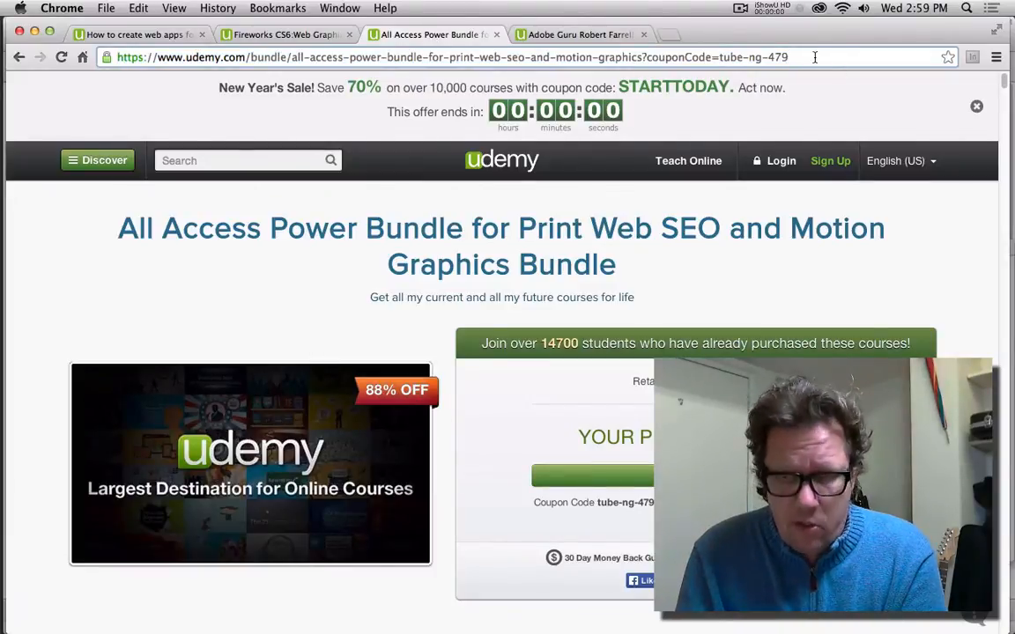
key("Return")
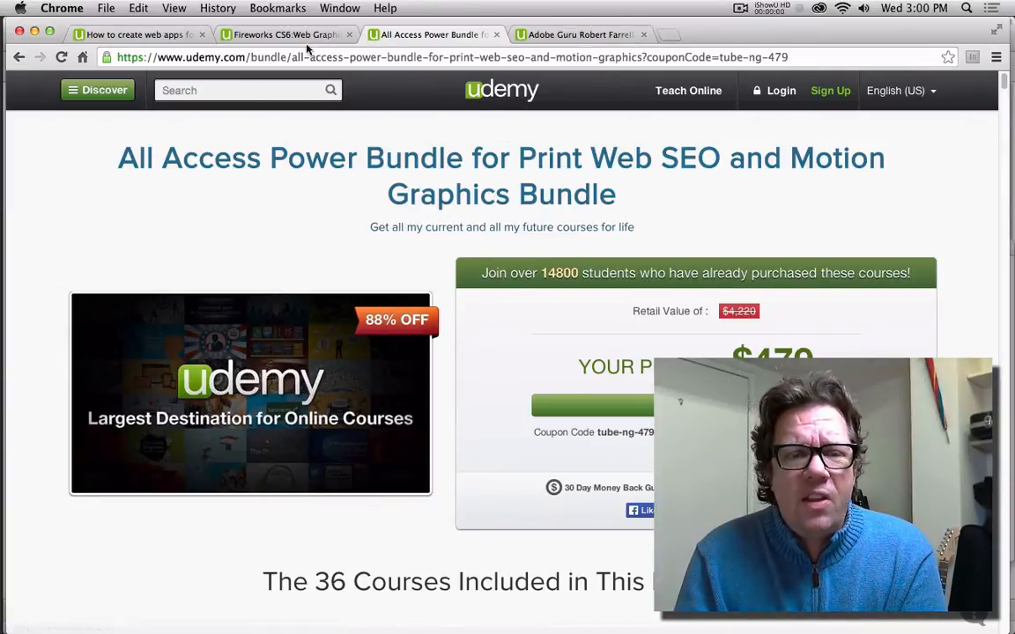
Review the Fireworks CS6 course, bundle and web apps course pages, closing the instructor's course collection page.
left_click(279, 37)
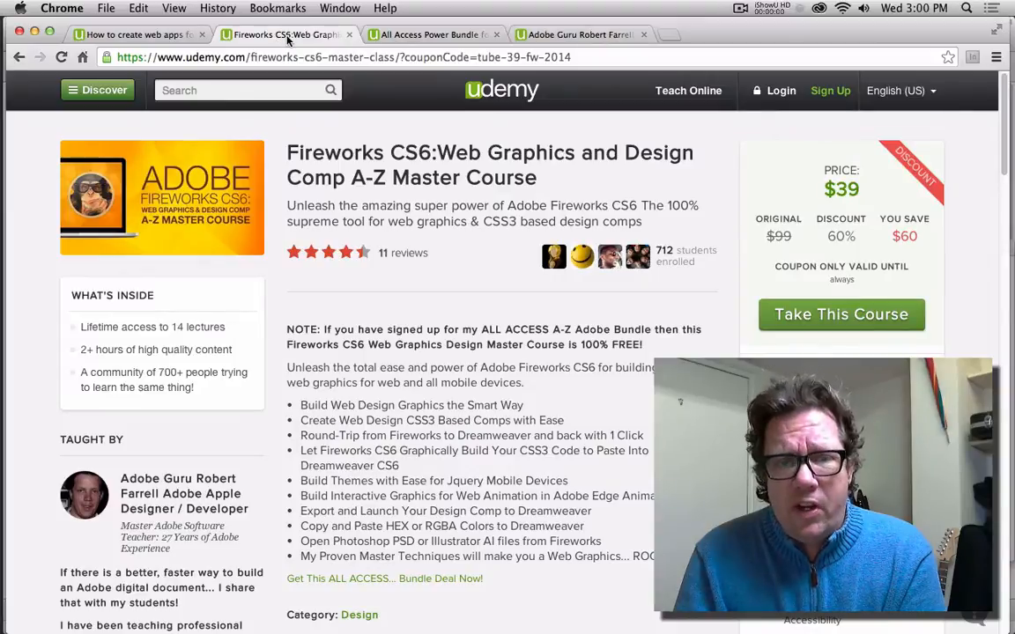
left_click(569, 35)
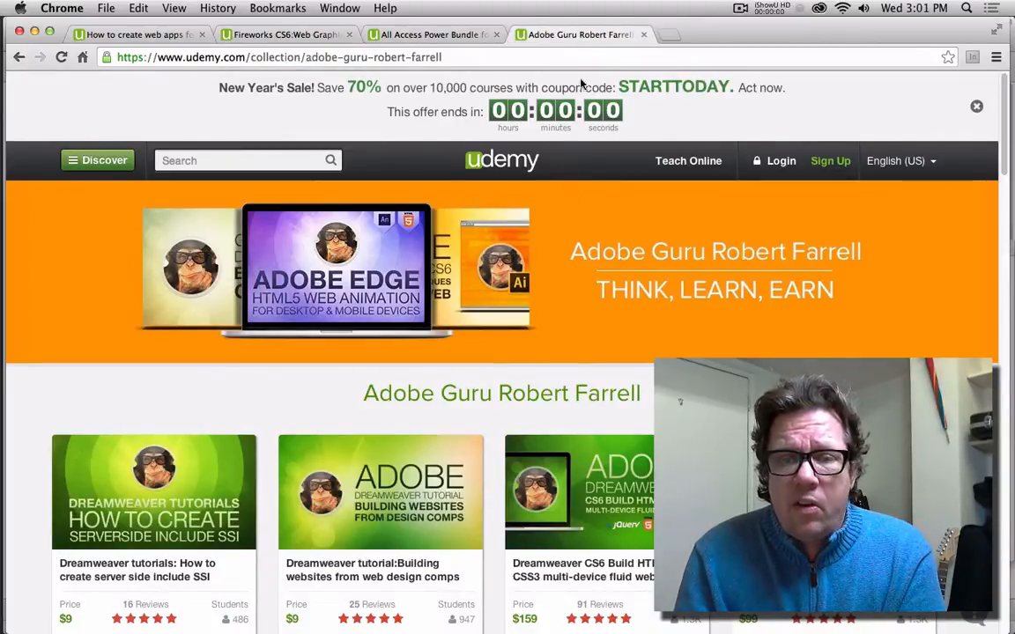
left_click(643, 36)
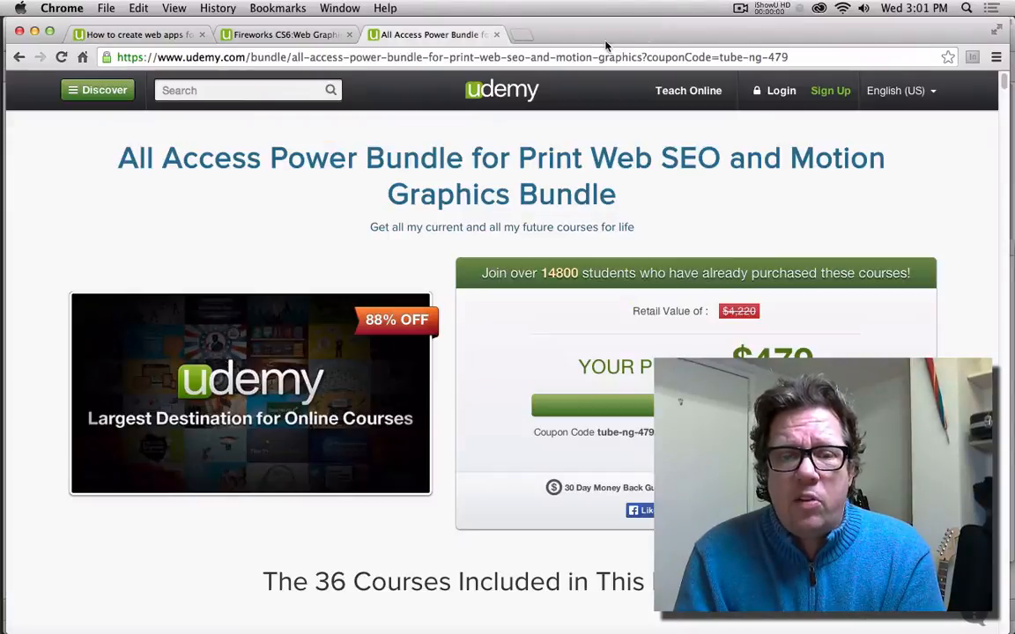
left_click(147, 37)
left_click(284, 35)
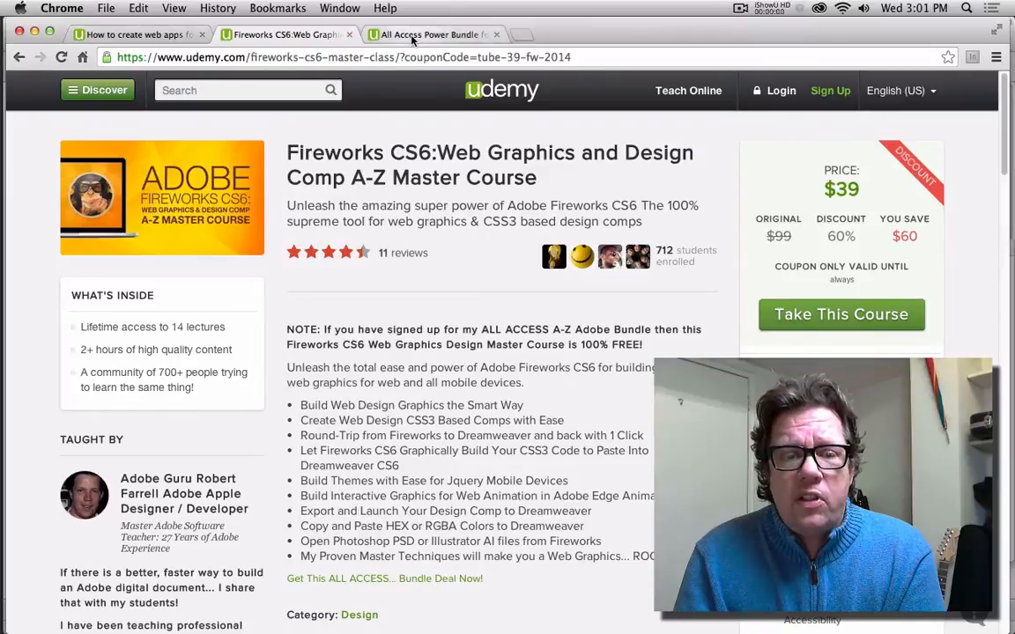
left_click(411, 37)
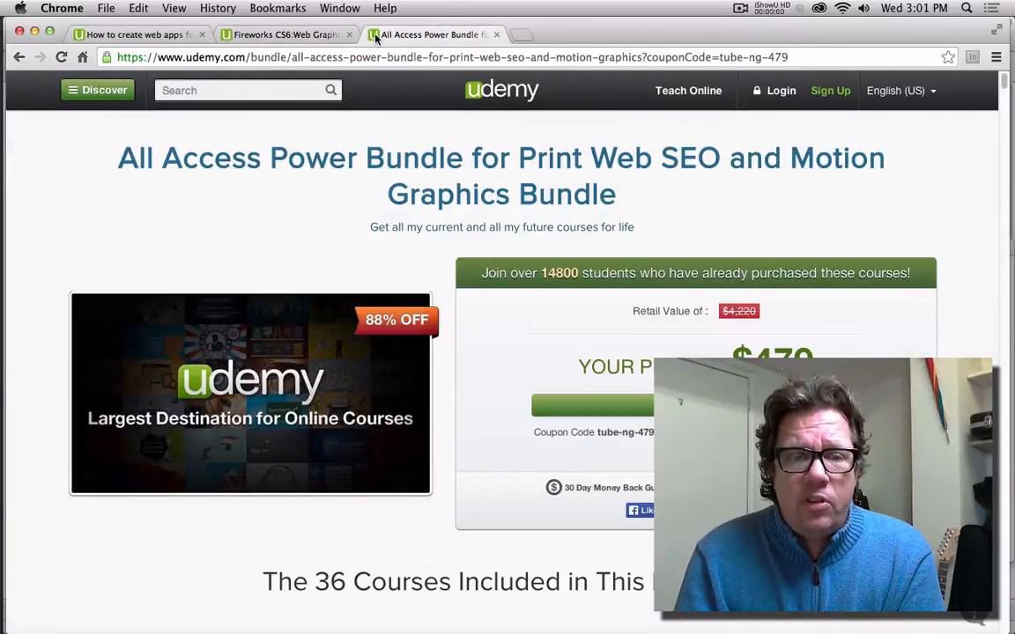
left_click(168, 37)
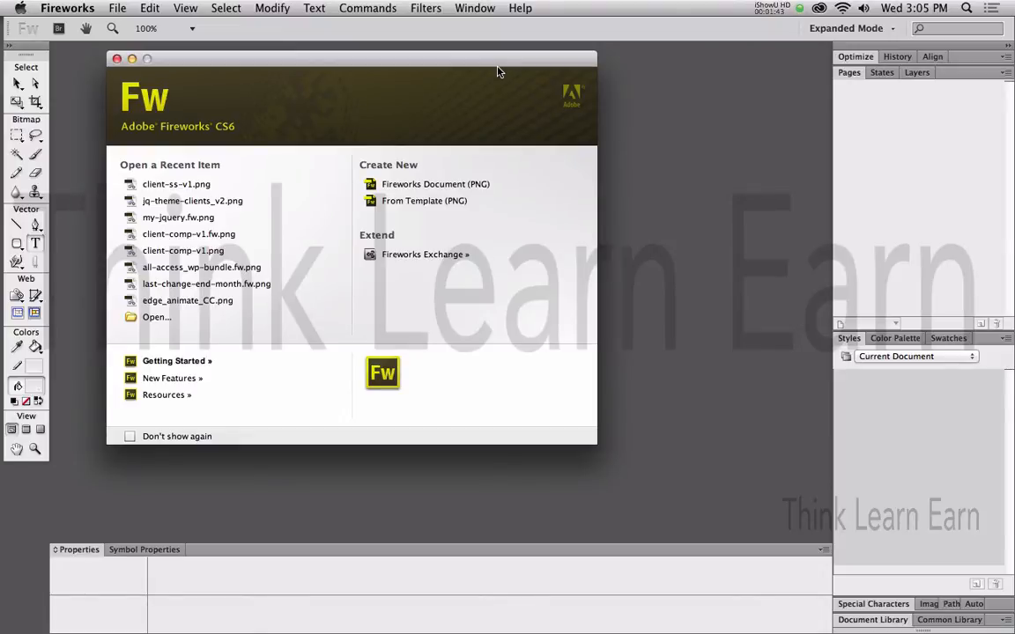
Switch to Fireworks and create a new 960 x 720 pixel document at 72 pixels/inch with a transparent canvas.
left_click(117, 8)
left_click(124, 33)
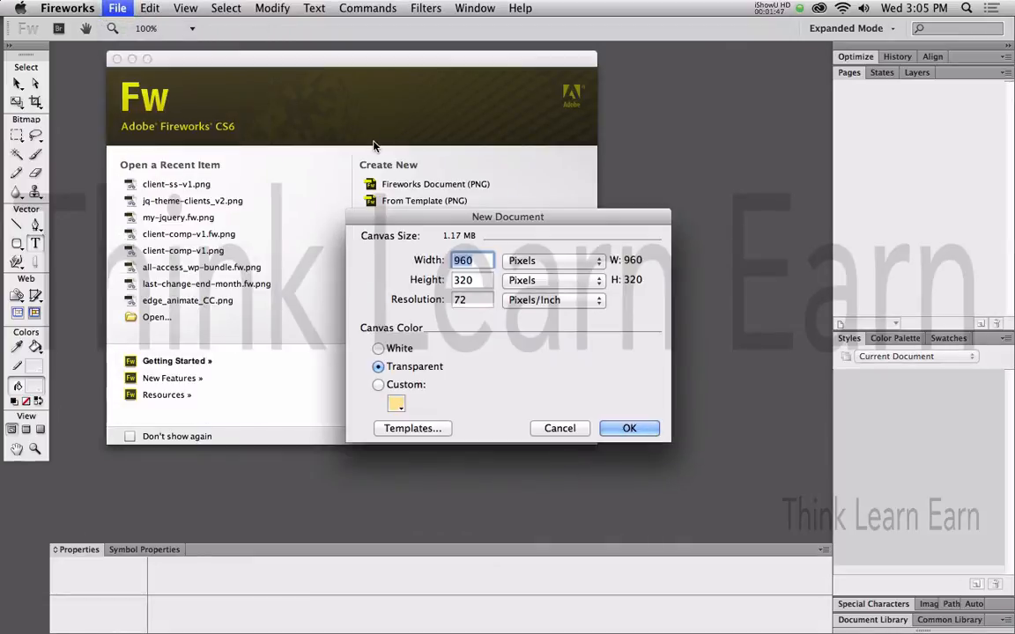
key("Tab")
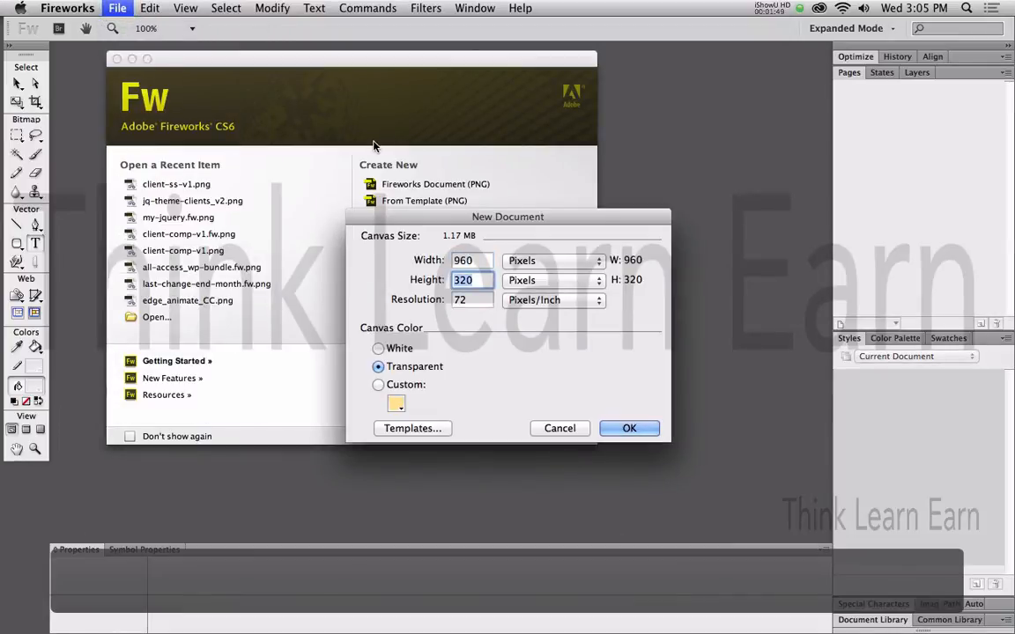
type("720")
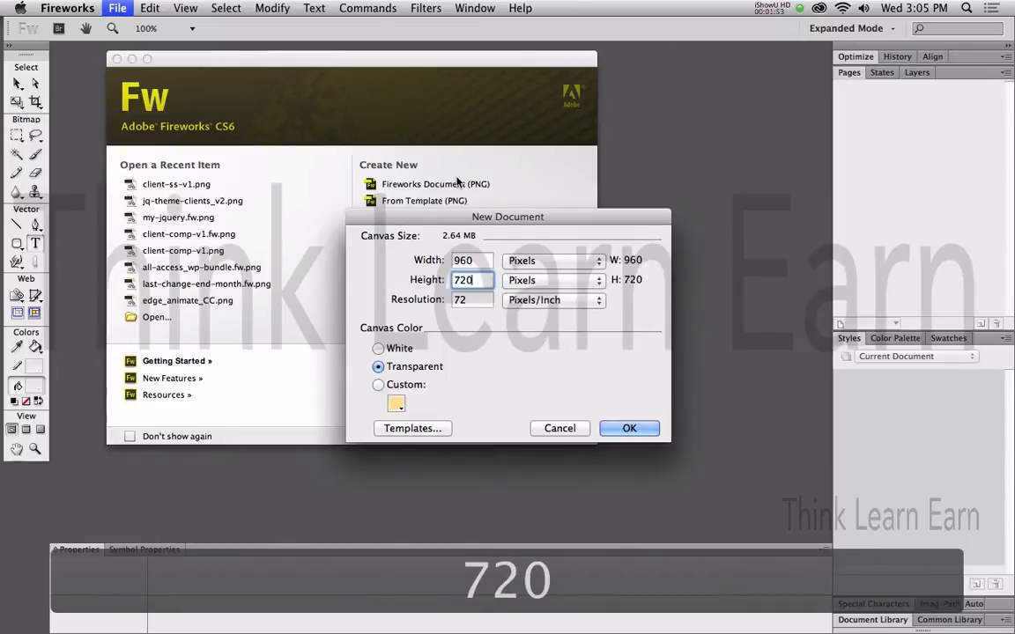
left_click_drag(435, 220, 392, 198)
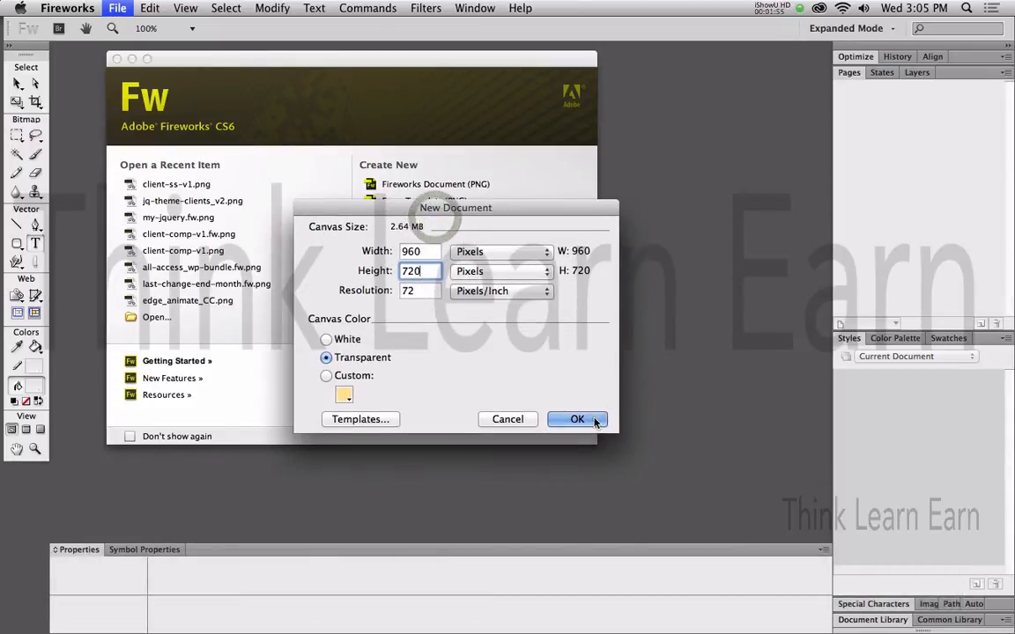
left_click(593, 418)
Save the new document as fw-comp-v1.png in the fw-comp-1 folder.
key("v")
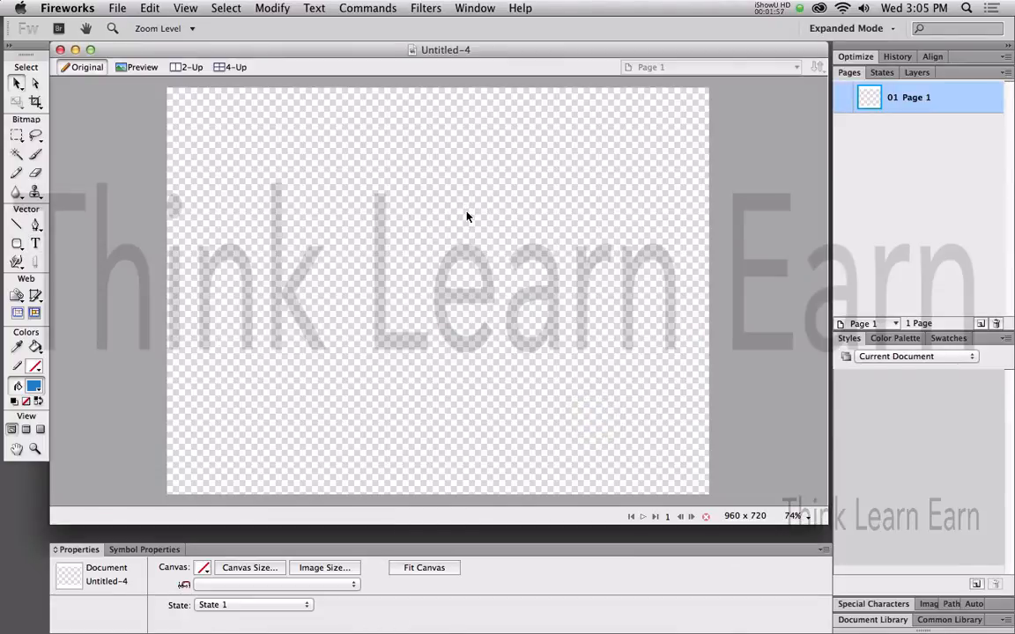
key("super+s")
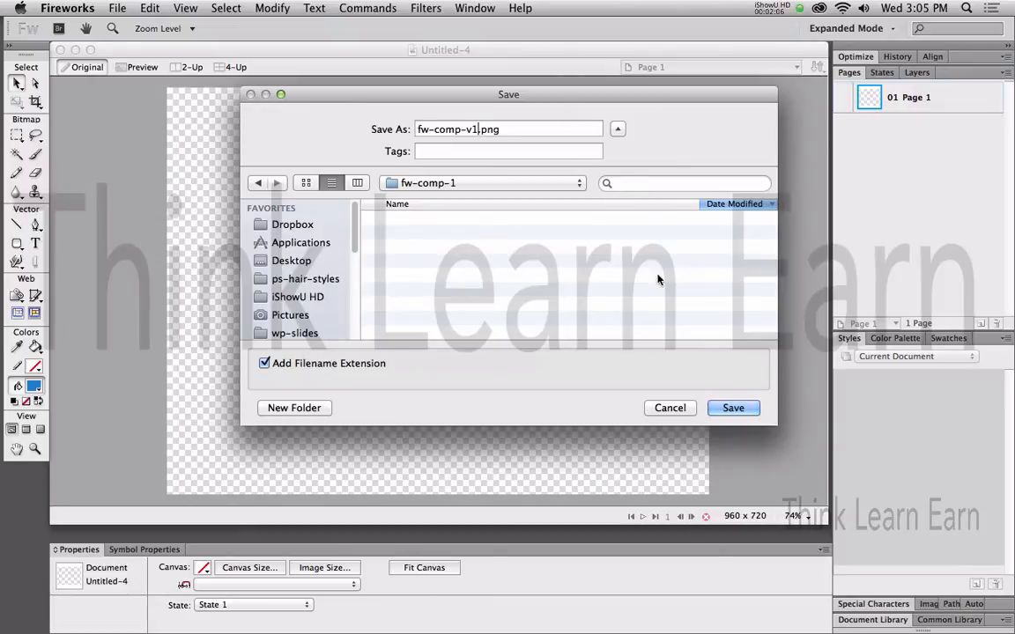
left_click(725, 406)
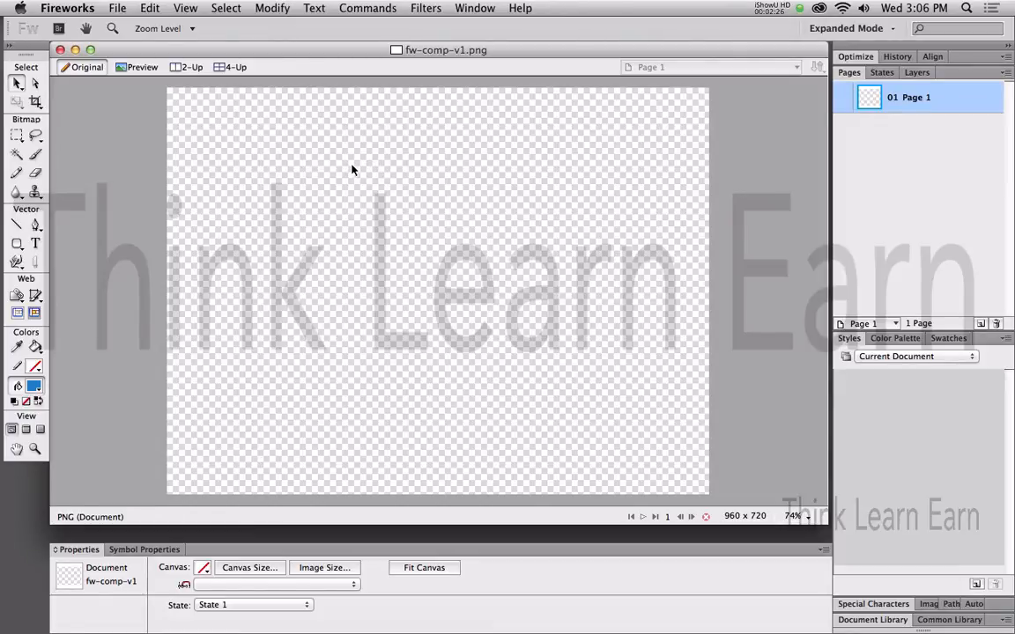
Draw a rounded rectangle about 927 x 194 pixels across the top of the canvas.
key("u")
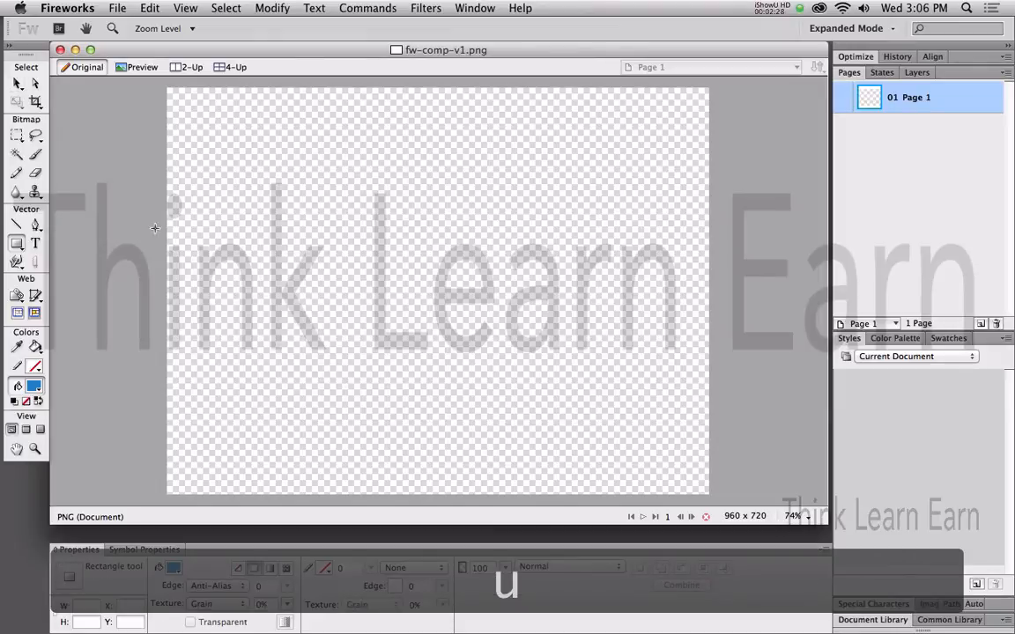
left_click(20, 246)
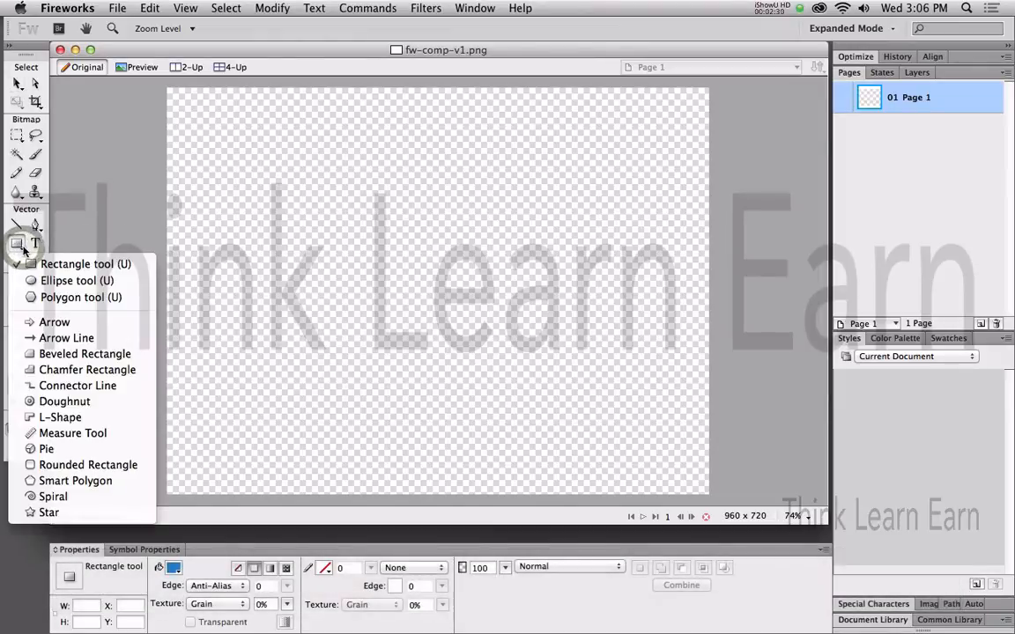
left_click(91, 465)
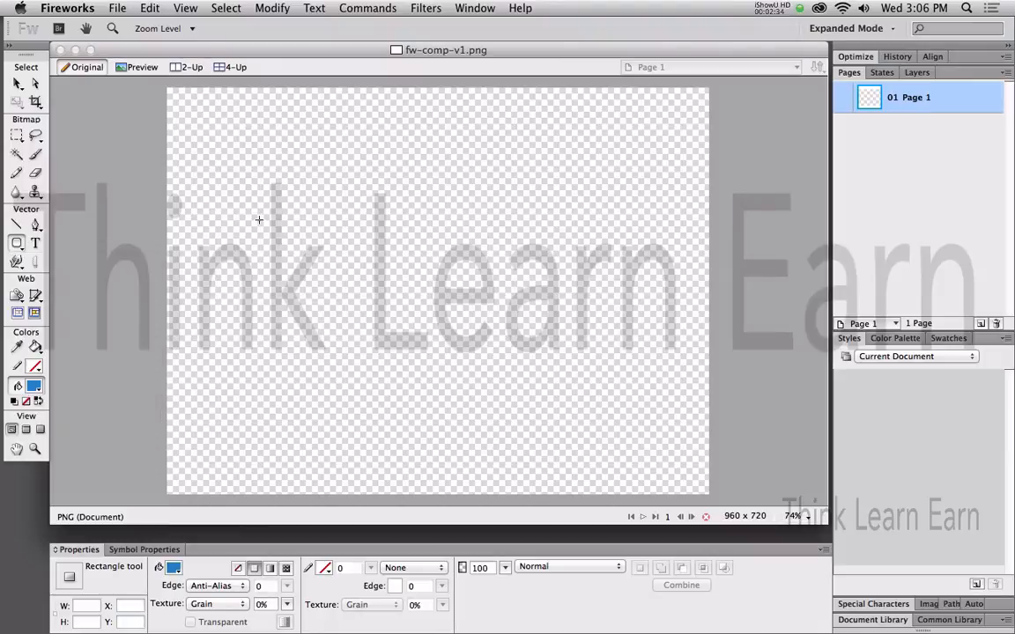
left_click(170, 92)
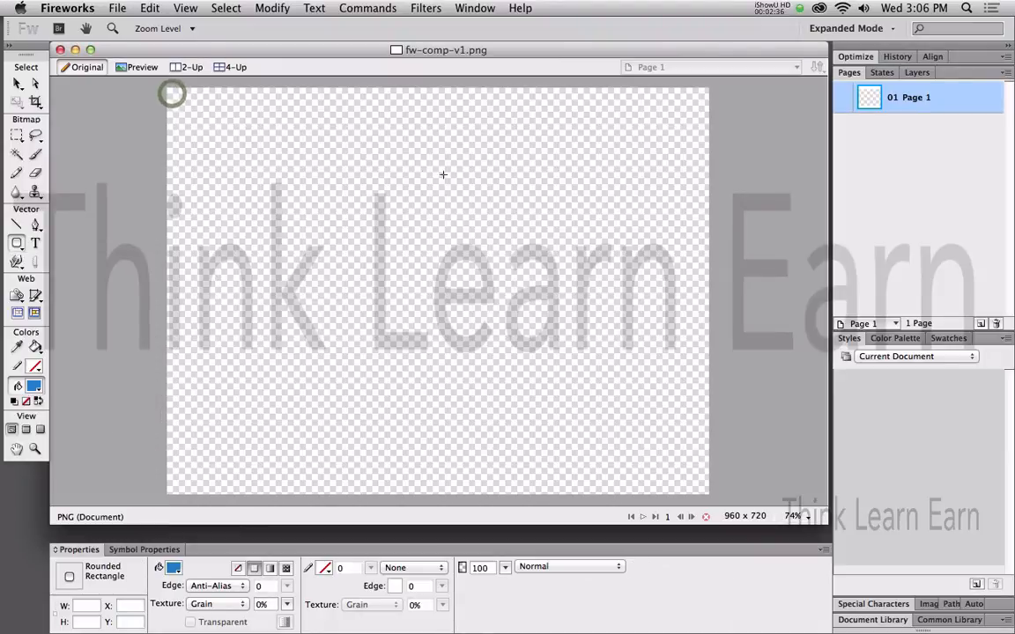
left_click_drag(173, 93, 700, 205)
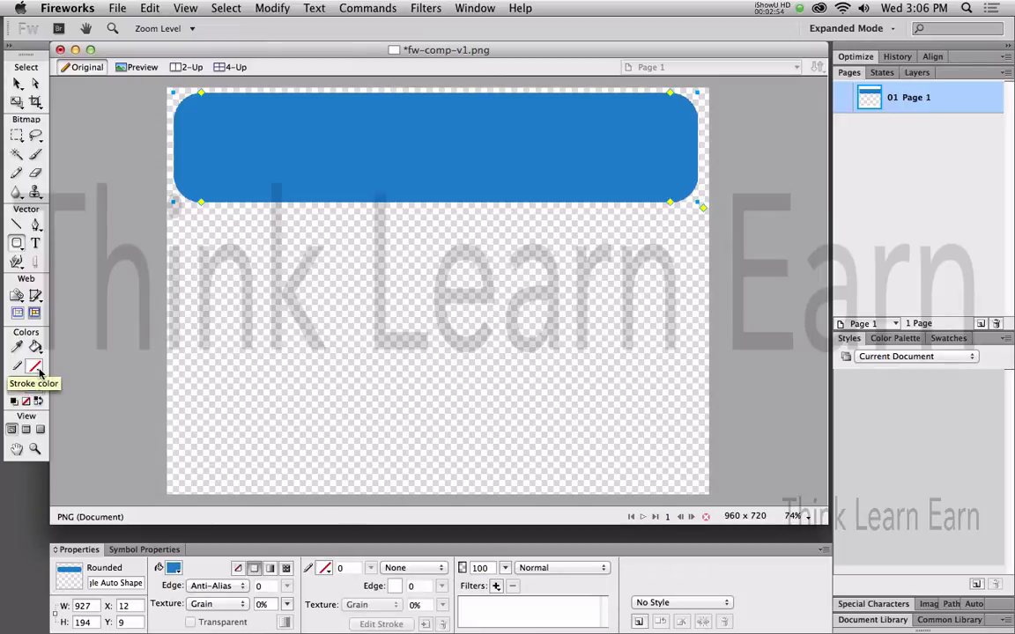
left_click(33, 385)
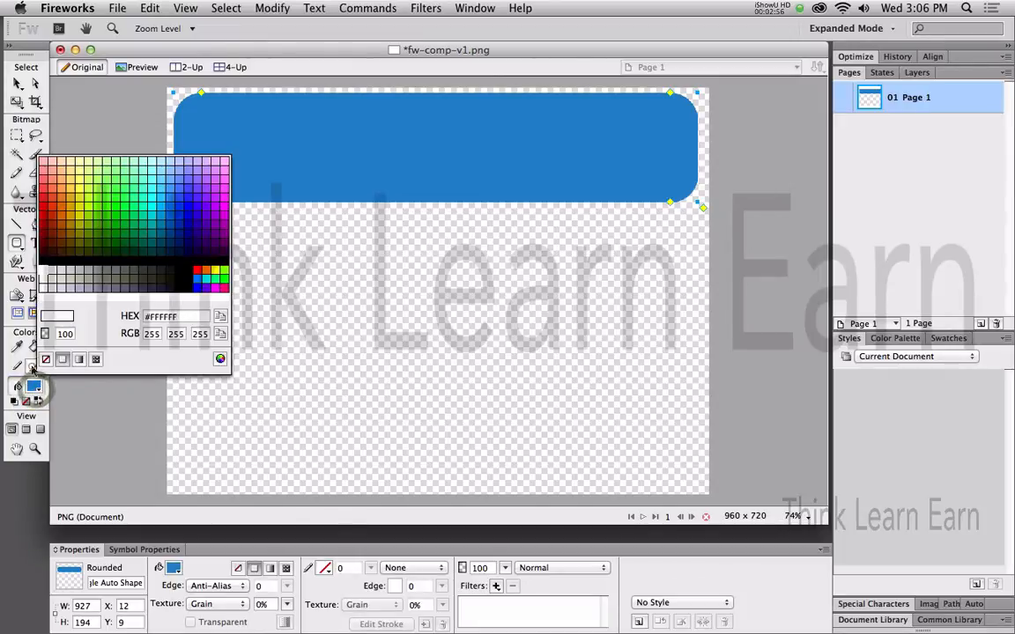
left_click(28, 387)
left_click(34, 384)
key("z")
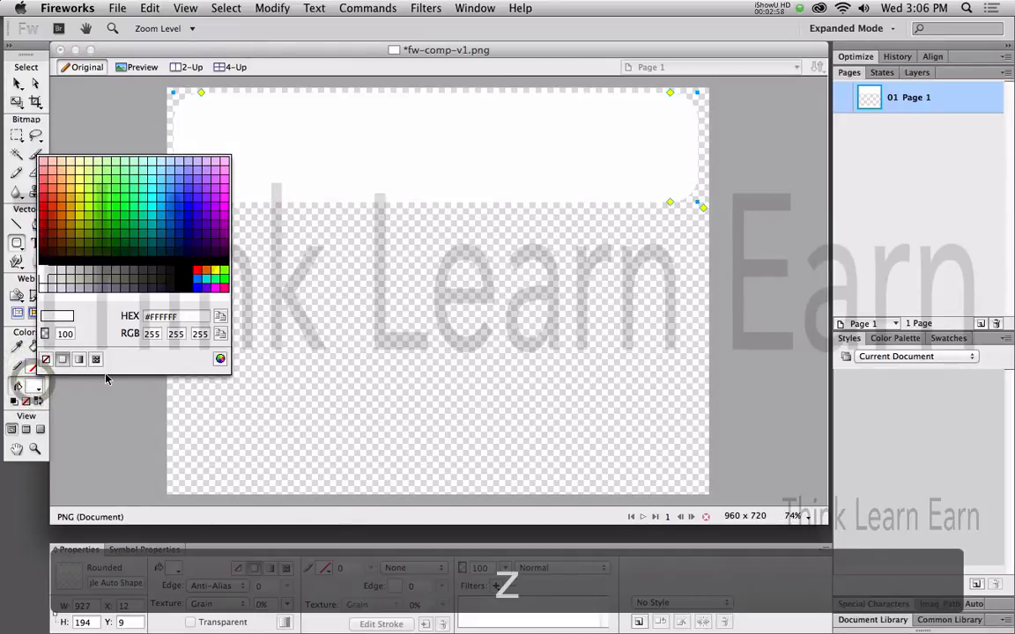
key("super+z")
key("super+z")
key("super+z")
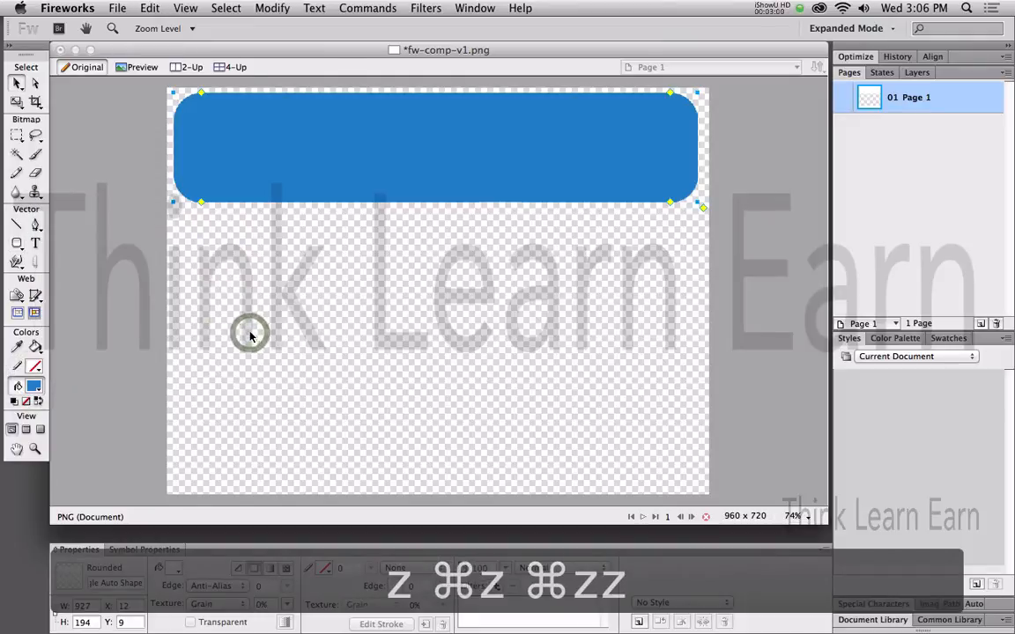
Give the rounded rectangle a light blue 1-pixel stroke and a linear gradient fill from light to darker blue.
left_click(39, 364)
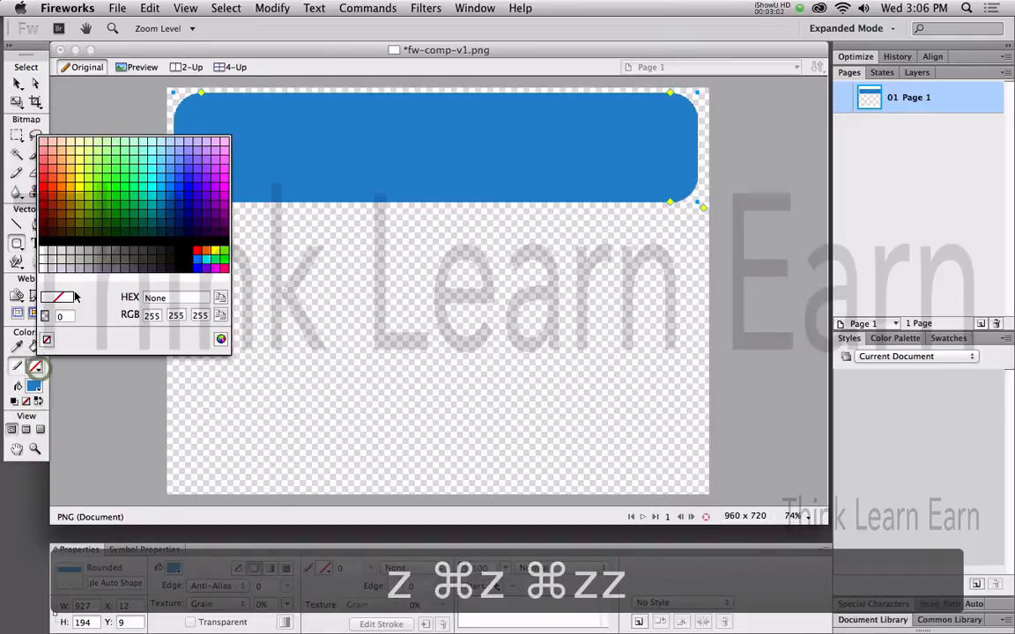
left_click(163, 164)
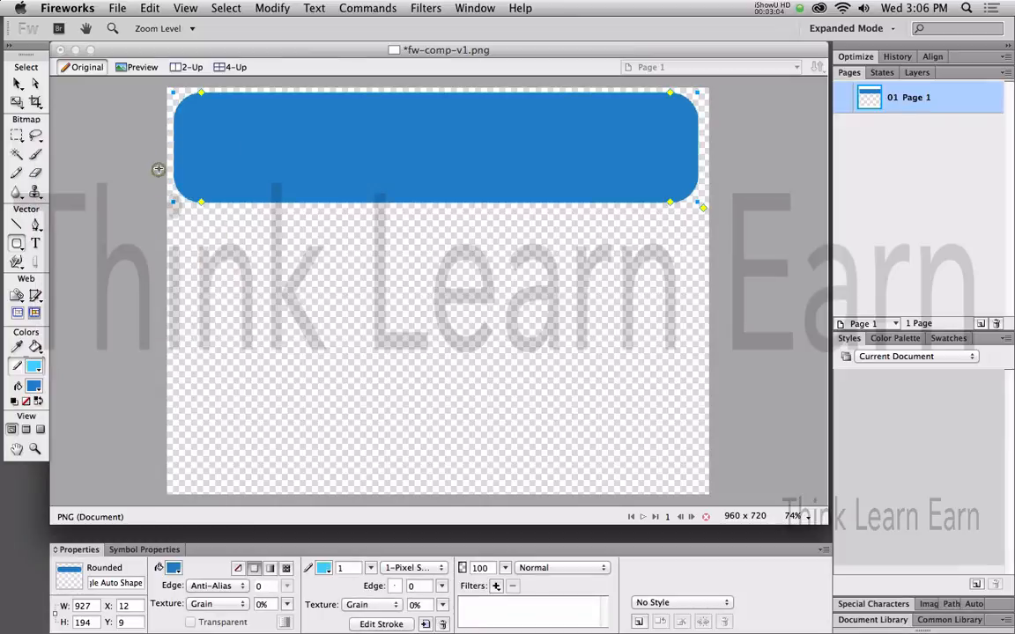
left_click(270, 567)
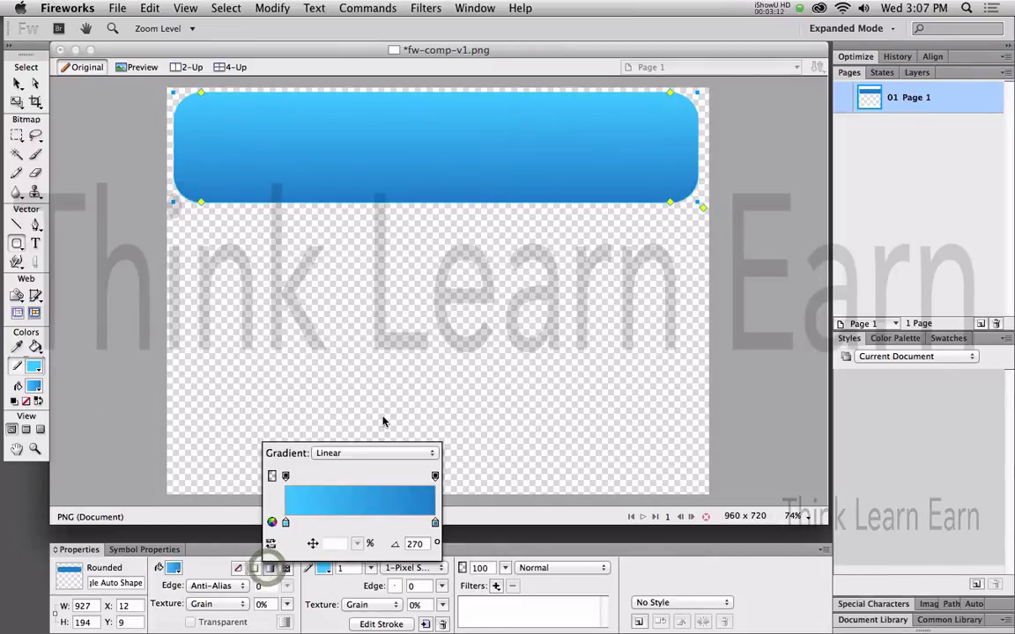
left_click(418, 340)
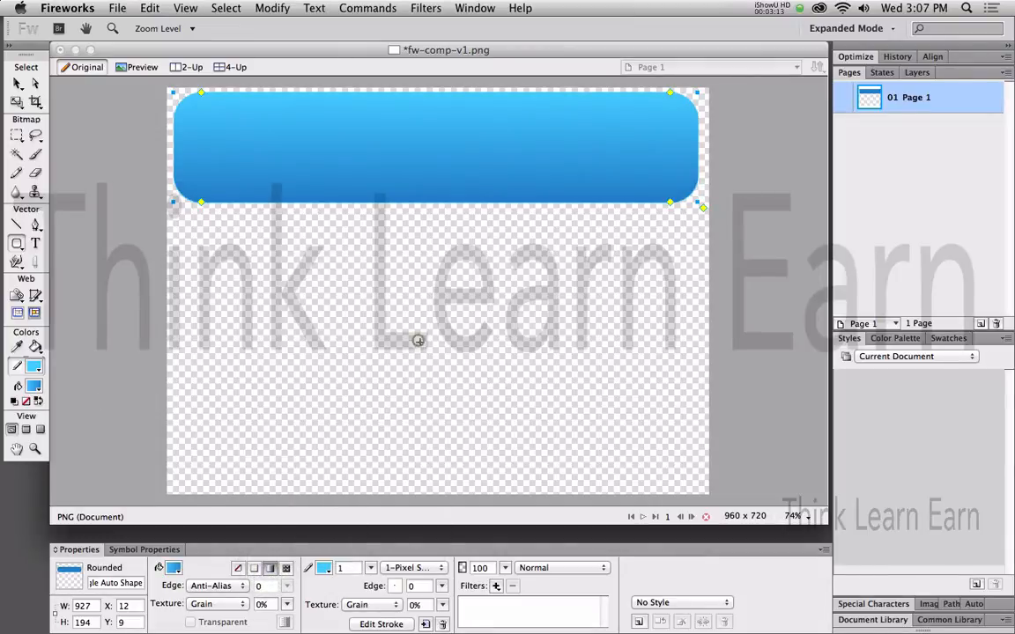
Reposition the rounded rectangle's gradient handles so the gradient runs horizontally from its left edge to its right edge.
left_click(378, 176)
key("super+z")
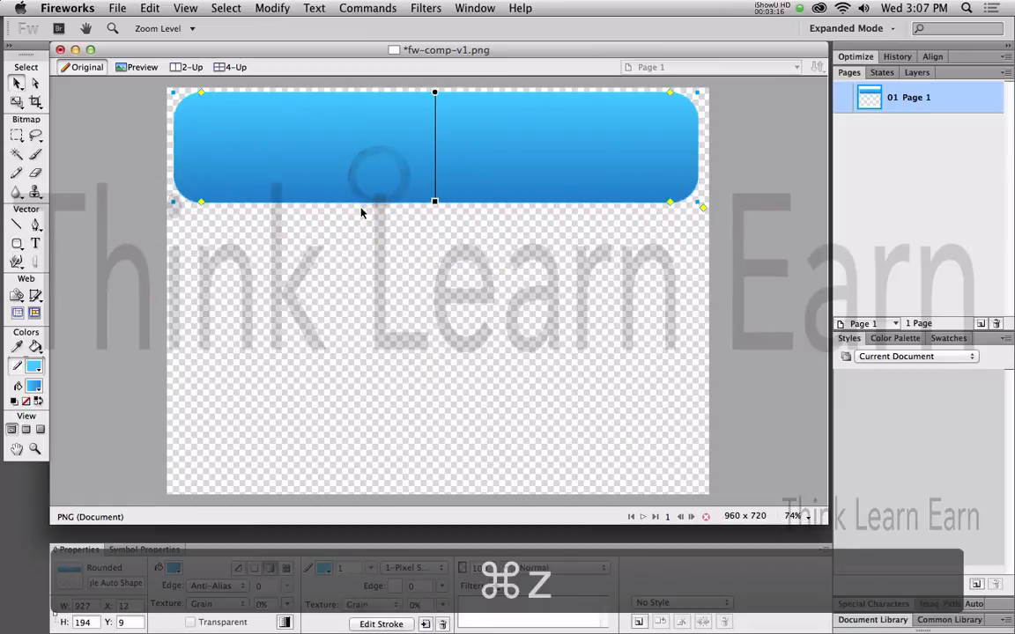
left_click(368, 179, "super")
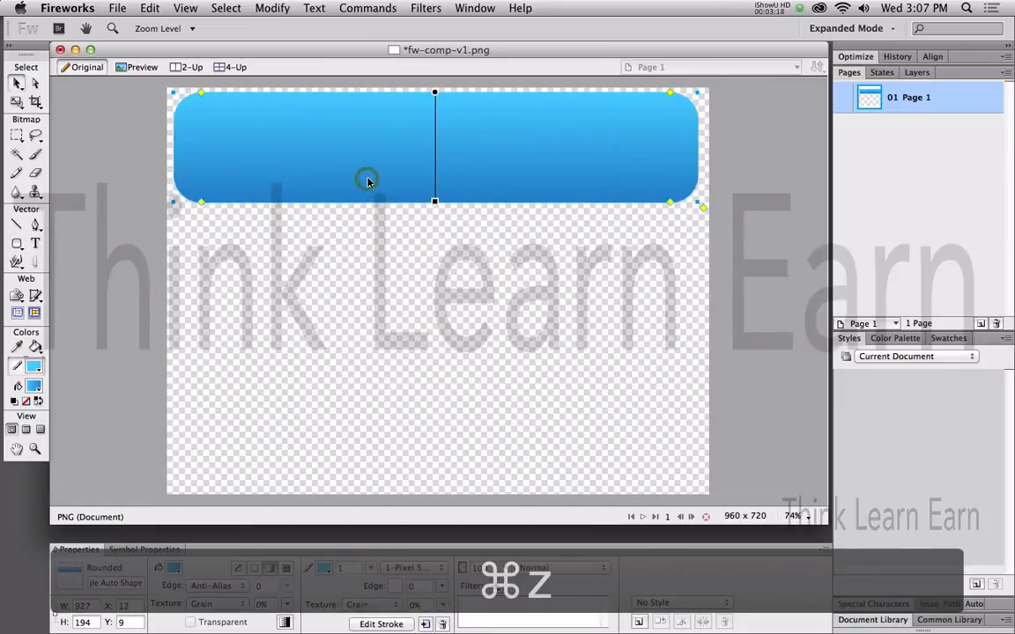
key("g")
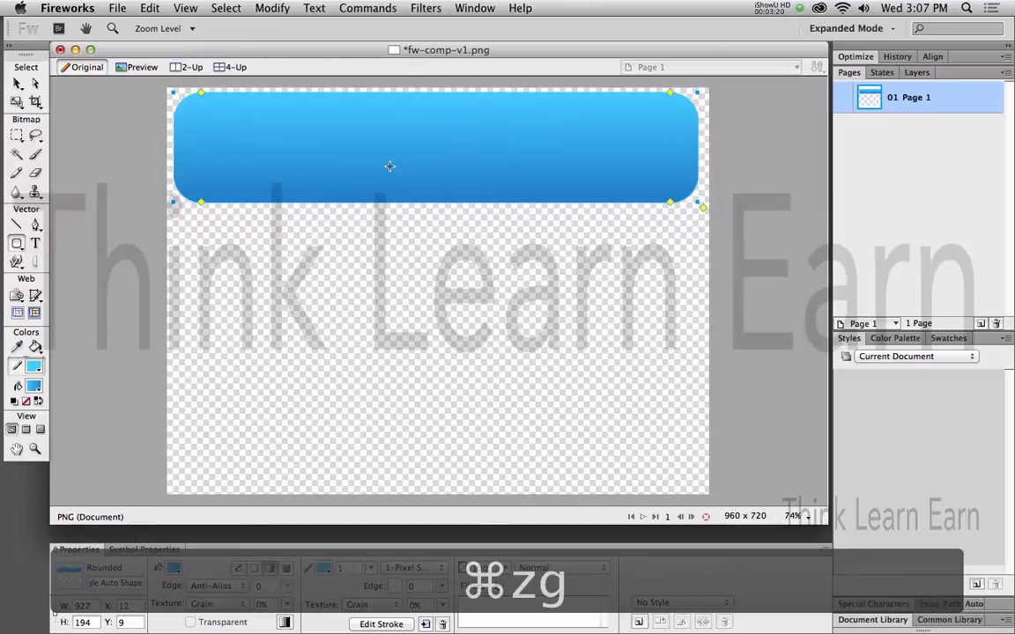
left_click_drag(434, 93, 176, 139)
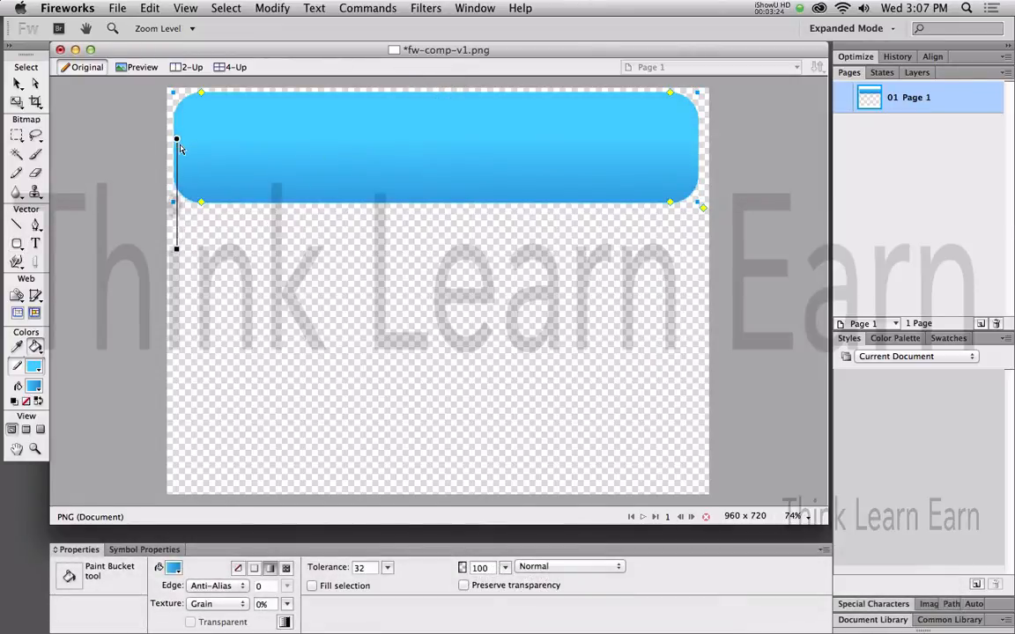
left_click_drag(177, 246, 692, 196)
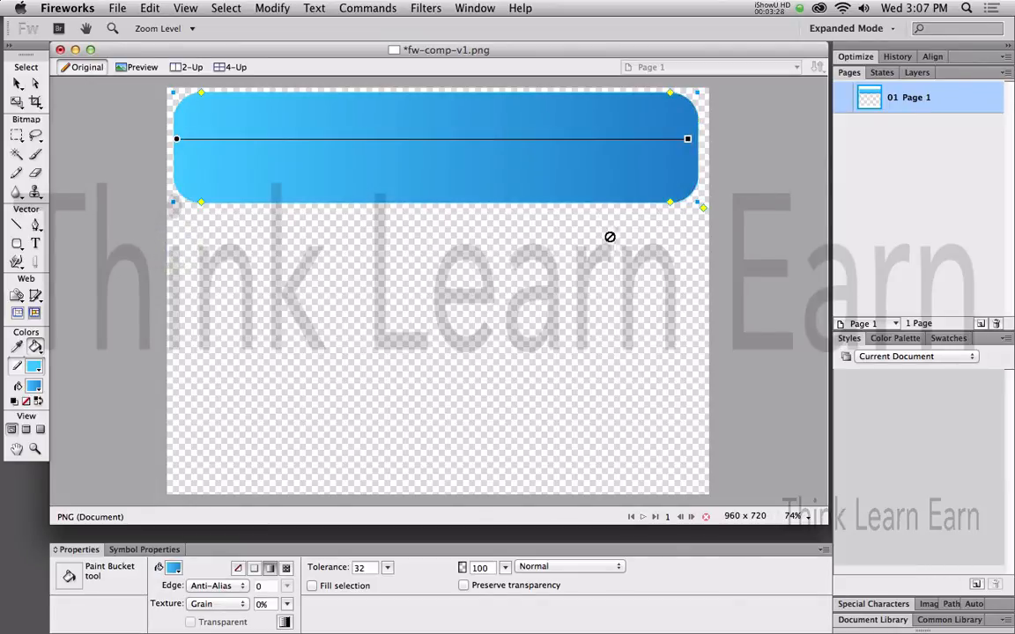
Deselect the gradient-filled rectangle and save the changes to fw-comp-v1.png.
key("v")
left_click(568, 251)
key("super+s")
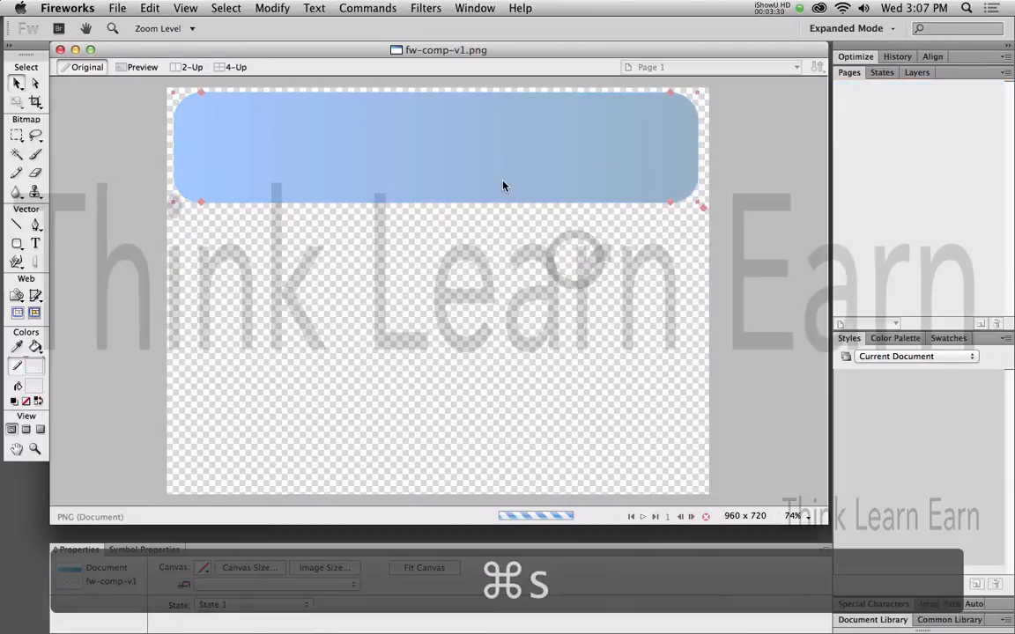
key("k")
left_click(498, 171)
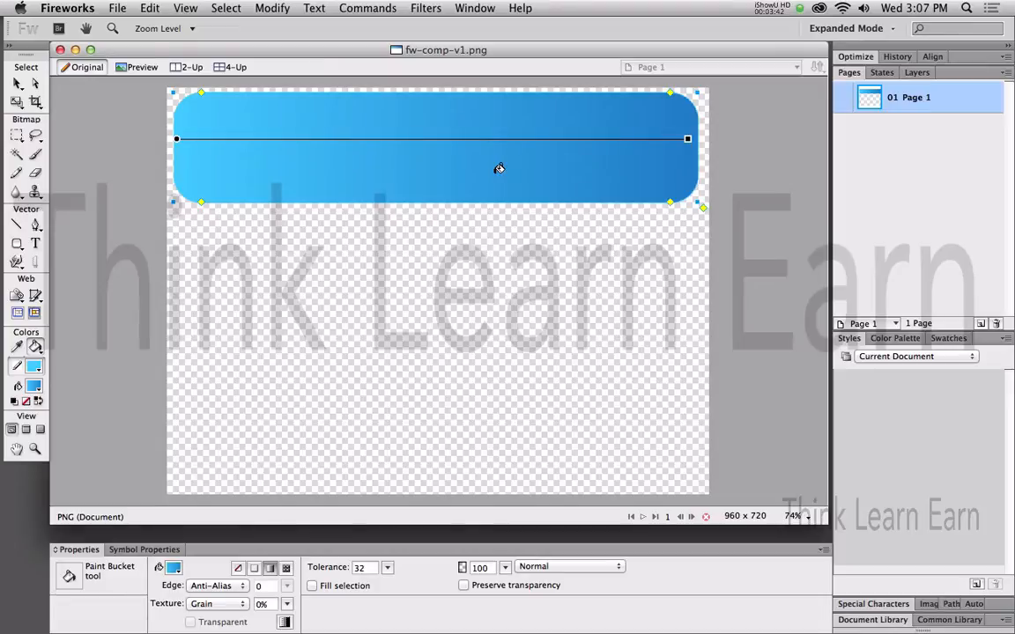
left_click(489, 159)
key("super+z")
Add a drop shadow to the blue header with distance 7, opacity 65%, softness 4 and angle 315°, and save the document.
key("u")
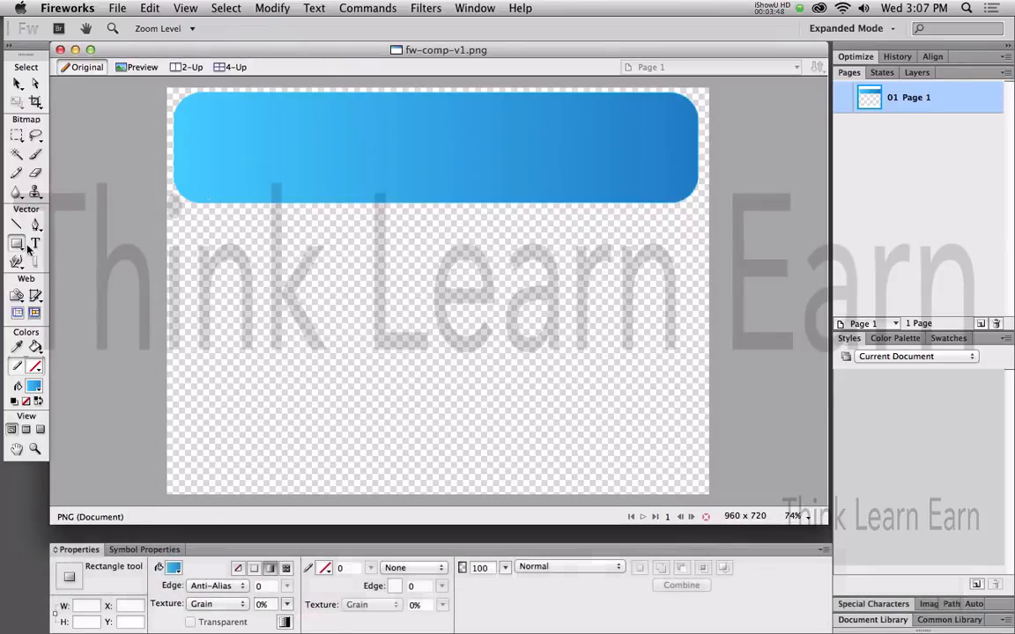
key("v")
left_click(357, 152)
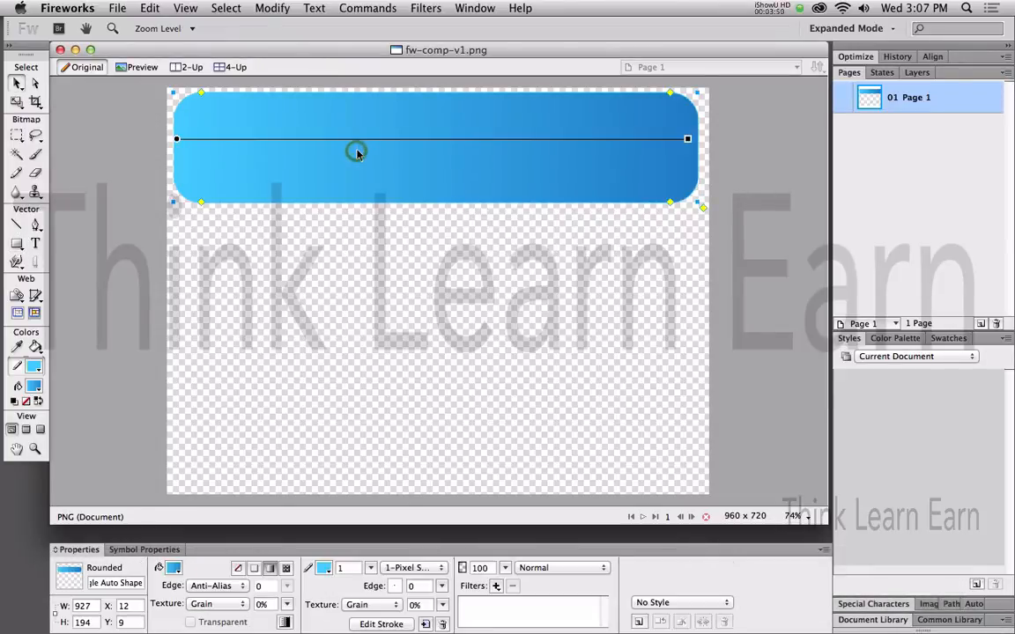
key("u")
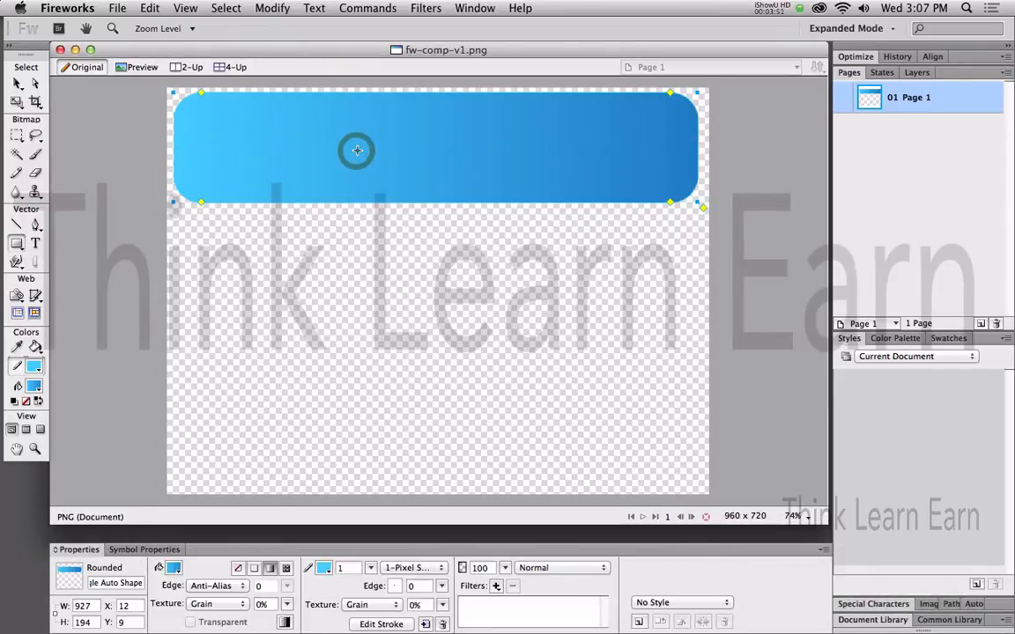
left_click(496, 583)
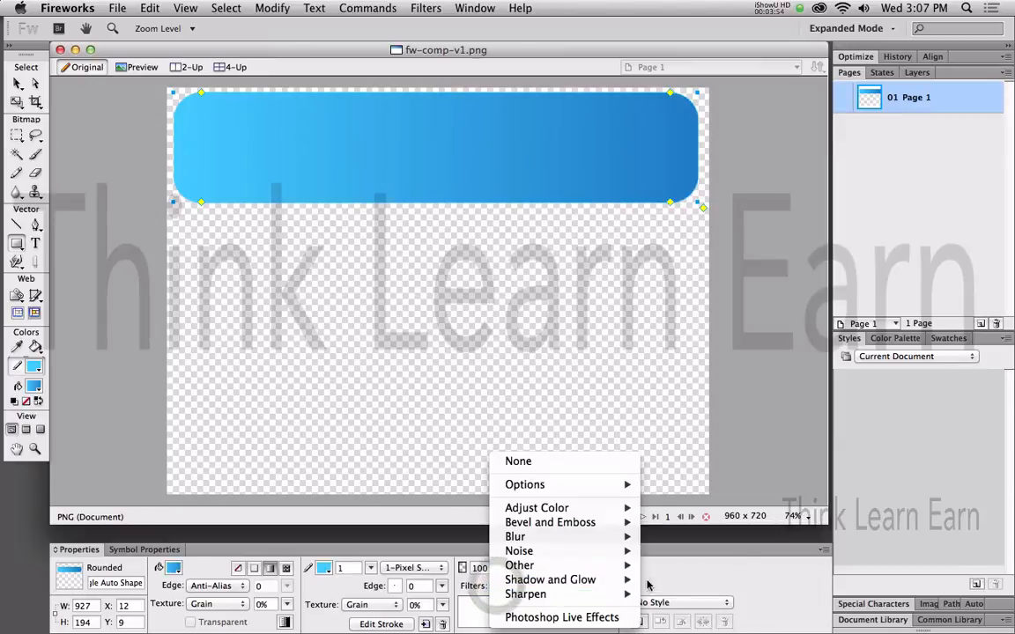
mouse_move(647, 581)
left_click(679, 559)
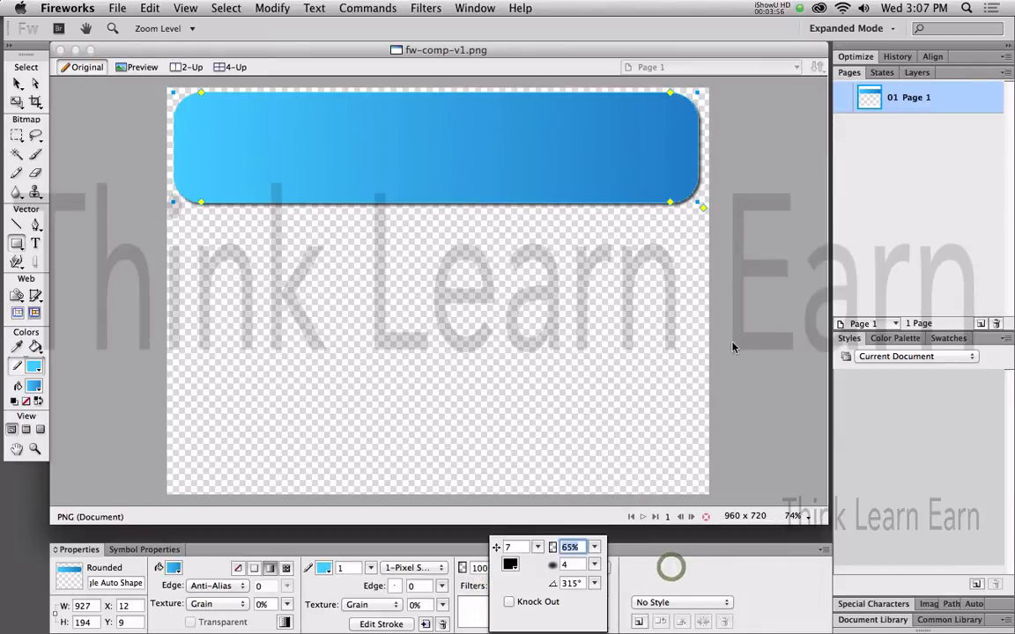
left_click(735, 338)
key("super+s")
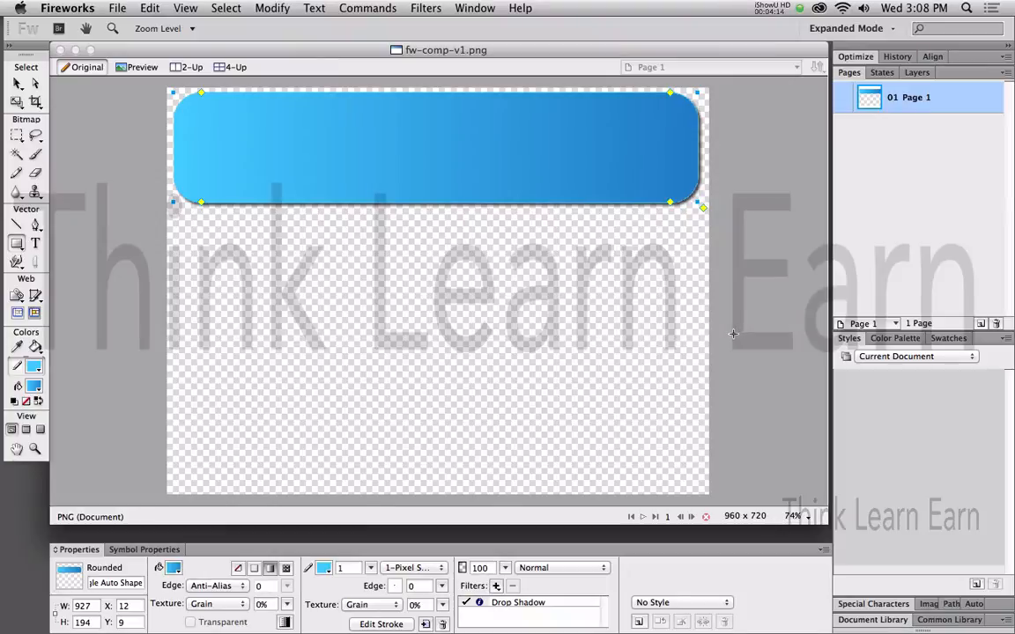
Draw a tall sidebar rectangle about 140 x 435 pixels below the left end of the header.
key("u")
key("u")
key("u")
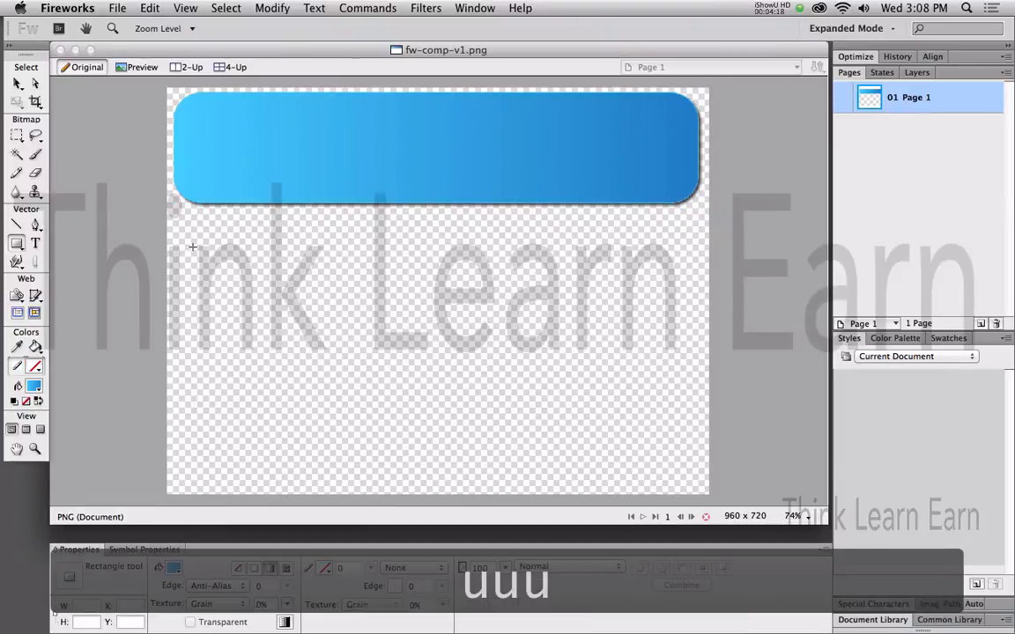
left_click_drag(189, 226, 269, 472)
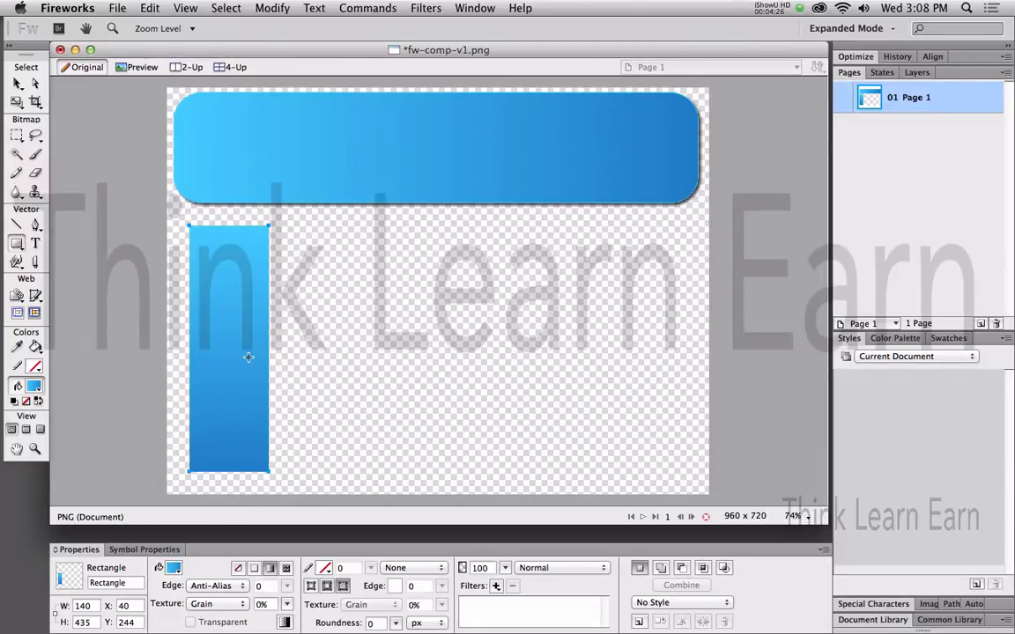
Recolor the sidebar's linear gradient to run from white (#FFFFFF) at the top to pale teal at the bottom.
left_click(34, 386)
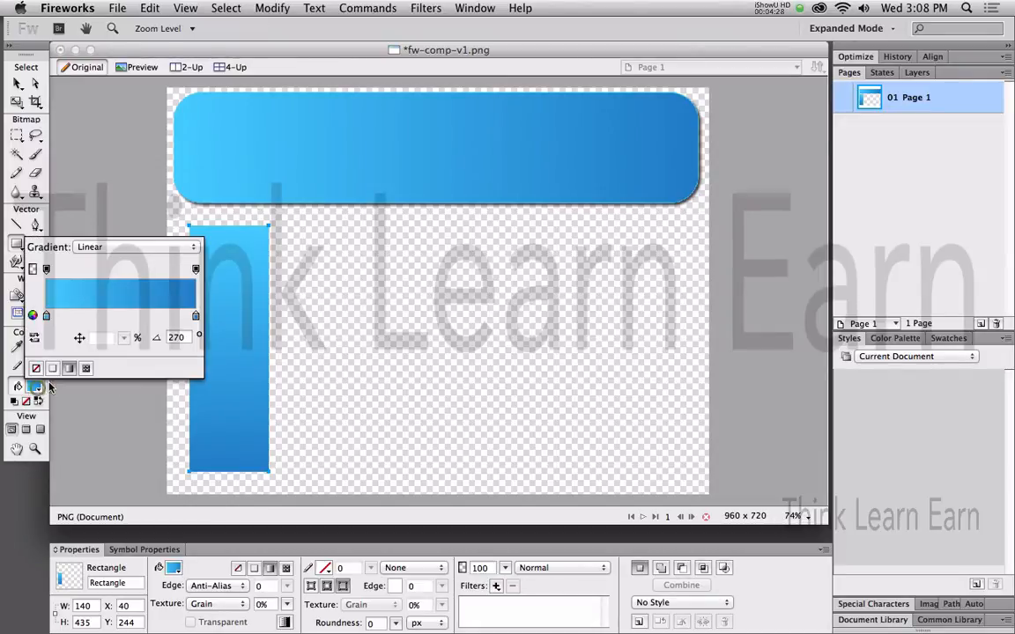
left_click(196, 315)
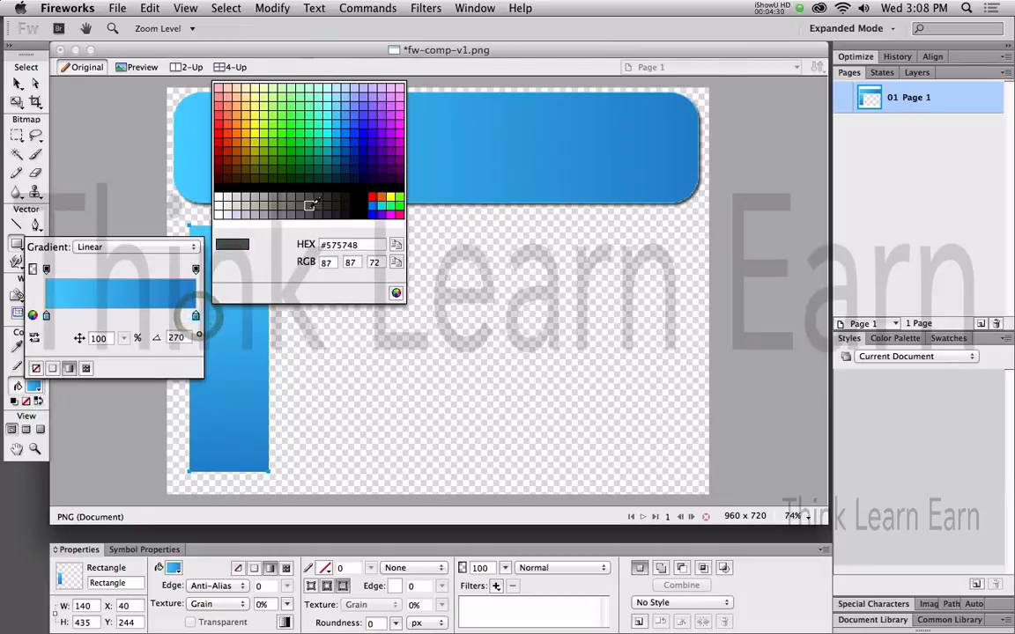
left_click(395, 292)
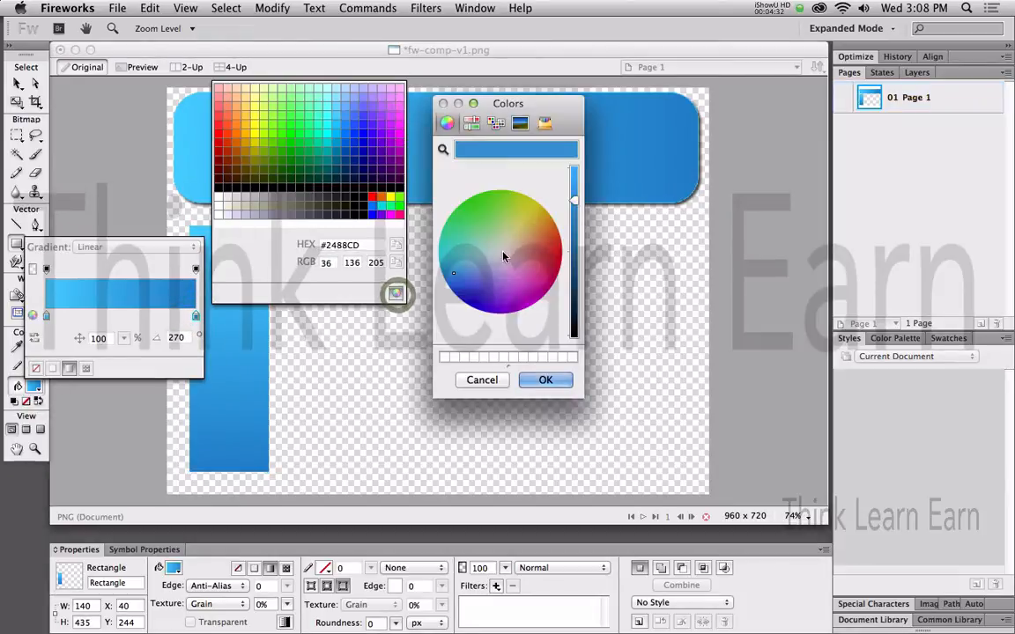
left_click_drag(456, 277, 488, 254)
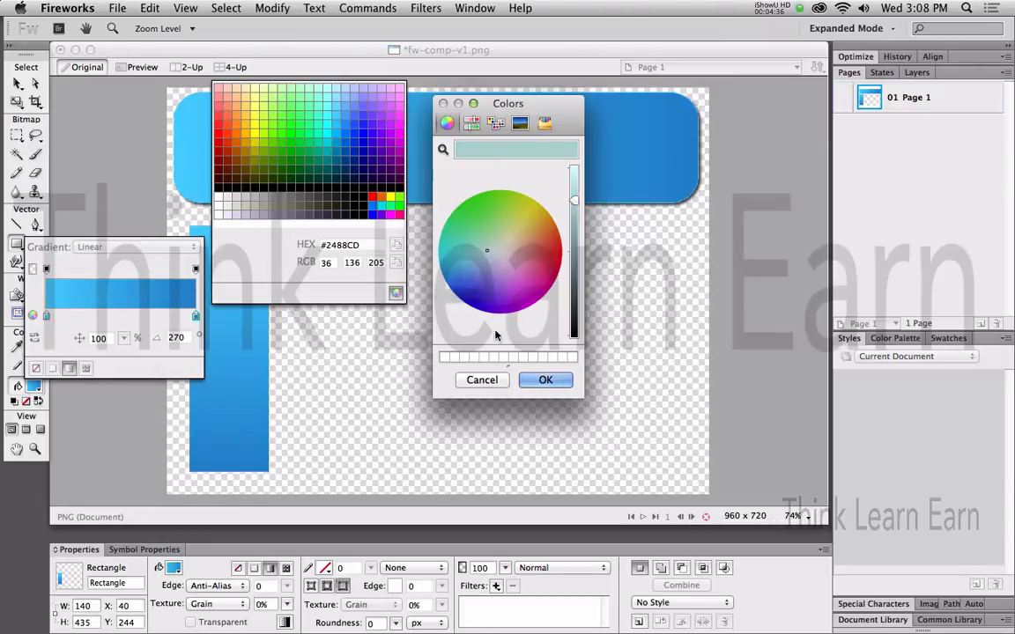
left_click(545, 380)
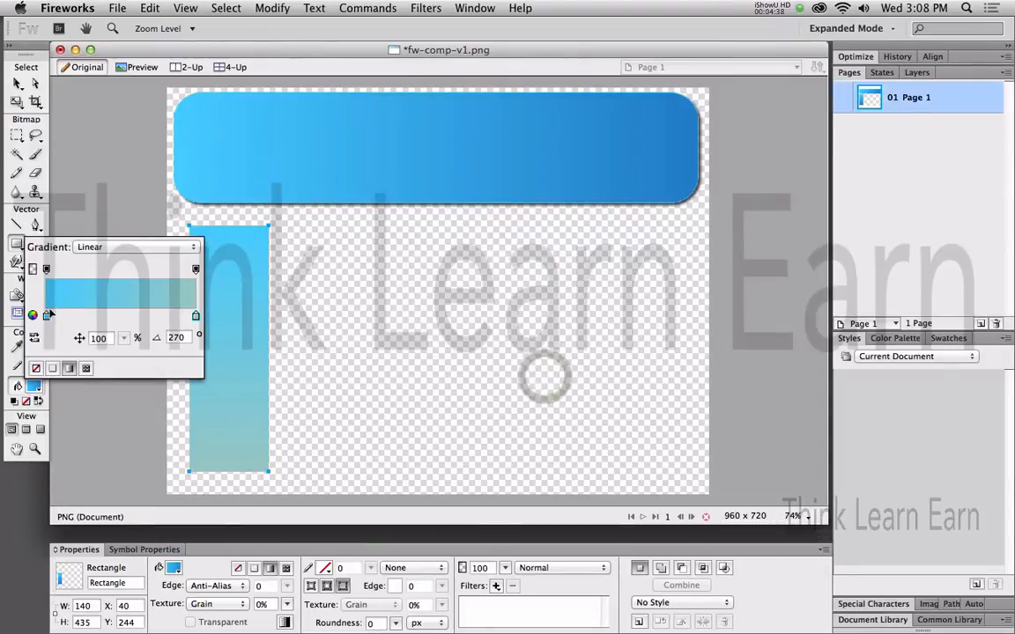
left_click(47, 314)
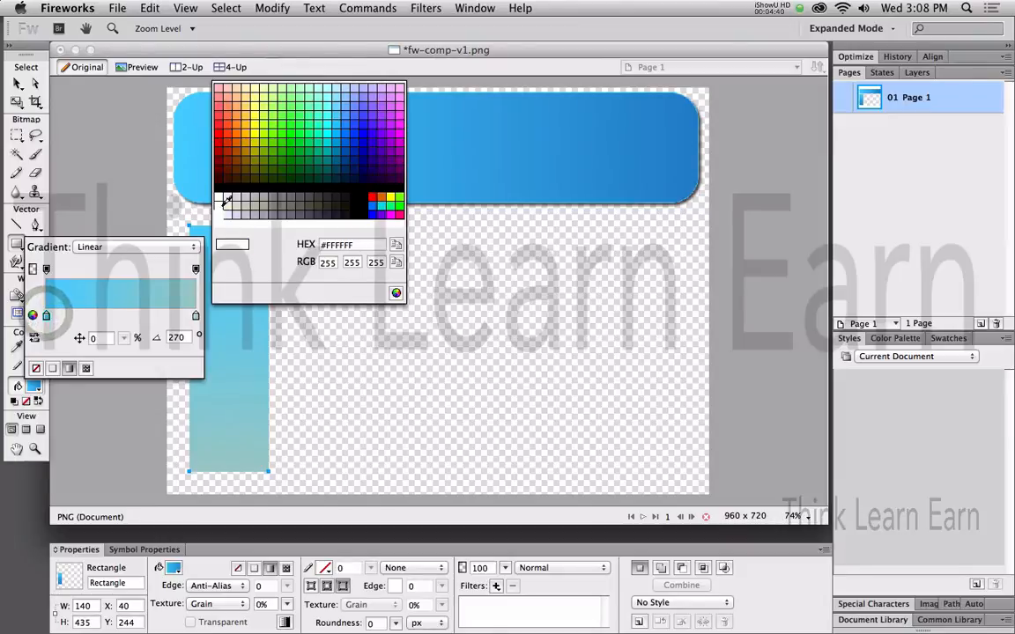
left_click(226, 201)
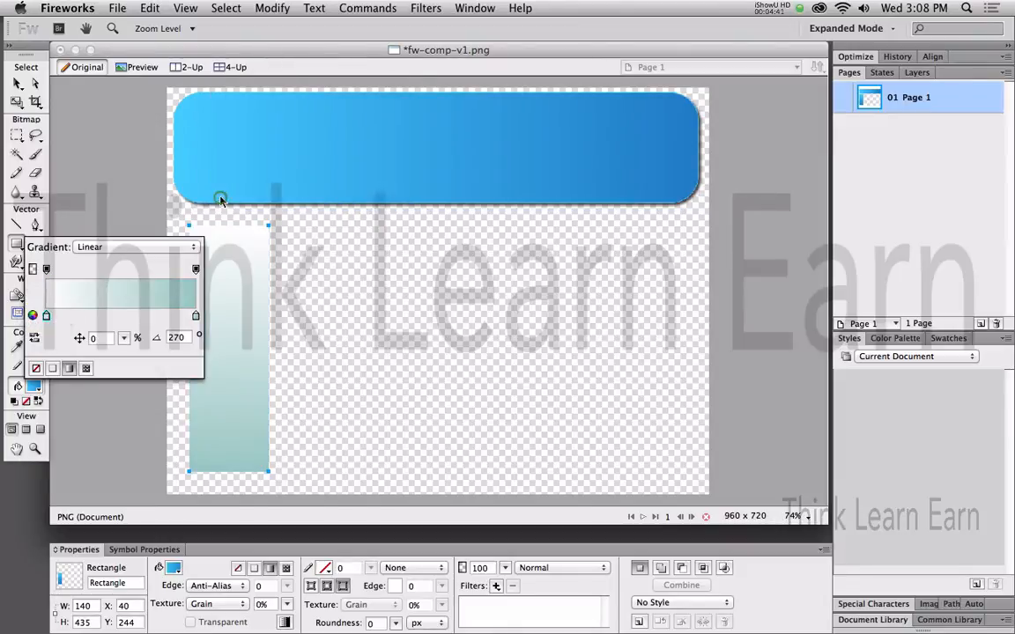
left_click(130, 207)
left_click(292, 287)
Add a drop shadow to the sidebar rectangle and save the document.
key("v")
left_click(248, 286)
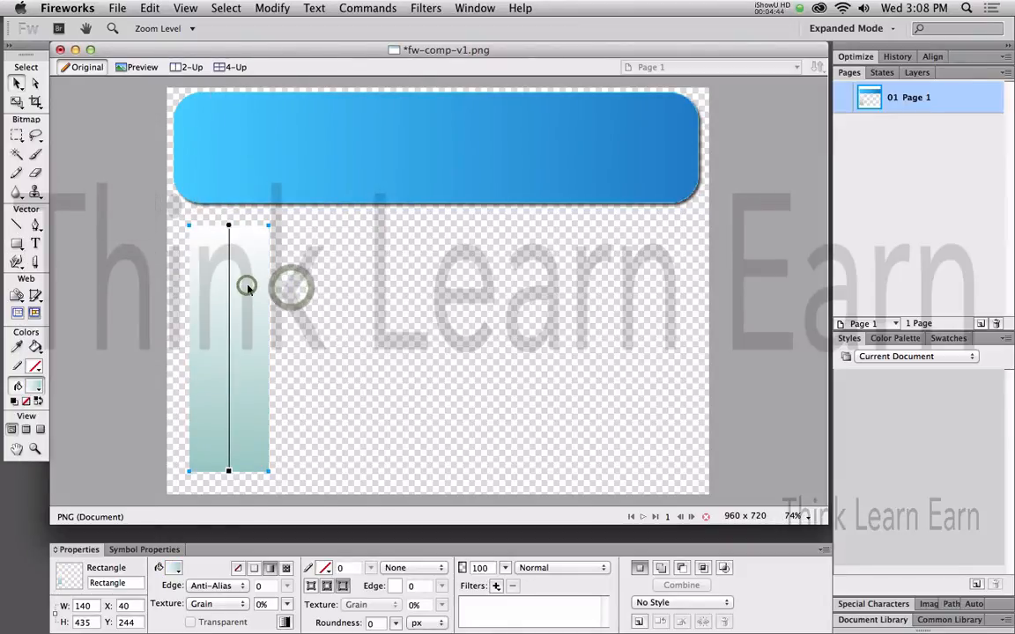
key("u")
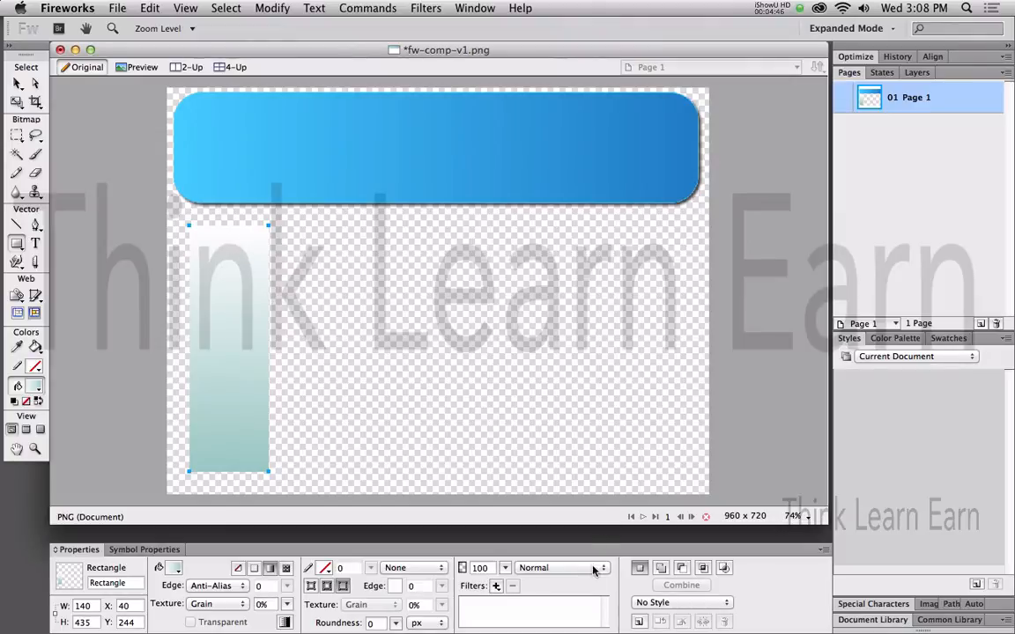
left_click(496, 586)
mouse_move(537, 598)
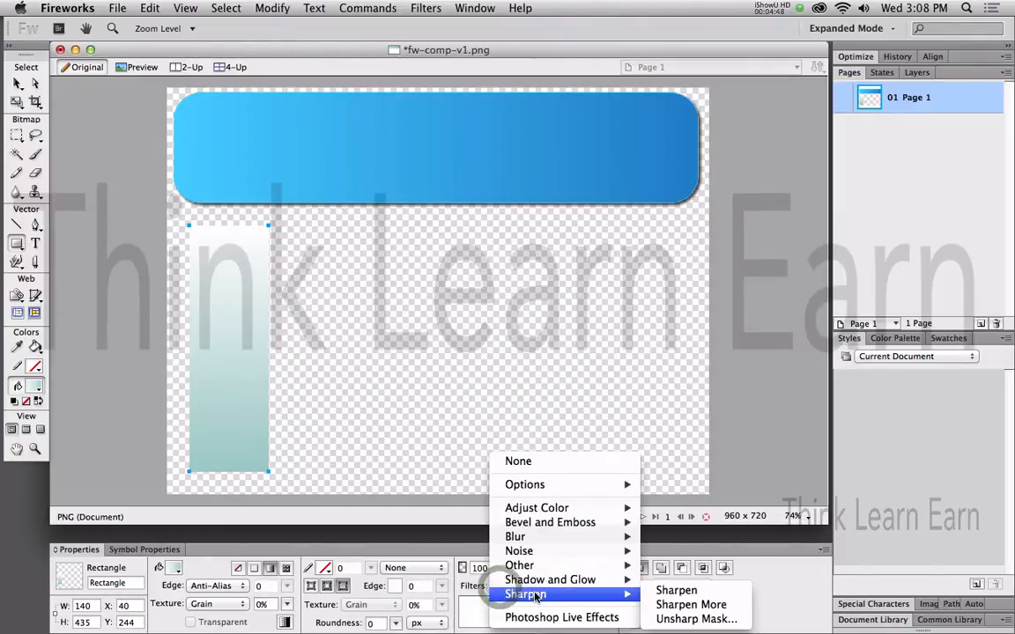
mouse_move(564, 579)
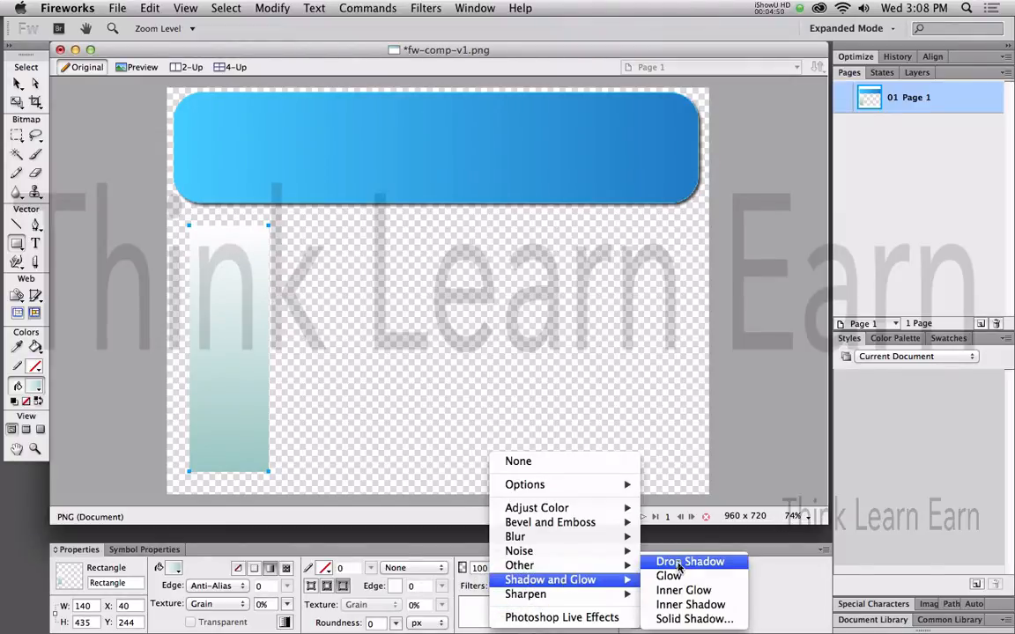
left_click(679, 563)
left_click(105, 311)
key("super+s")
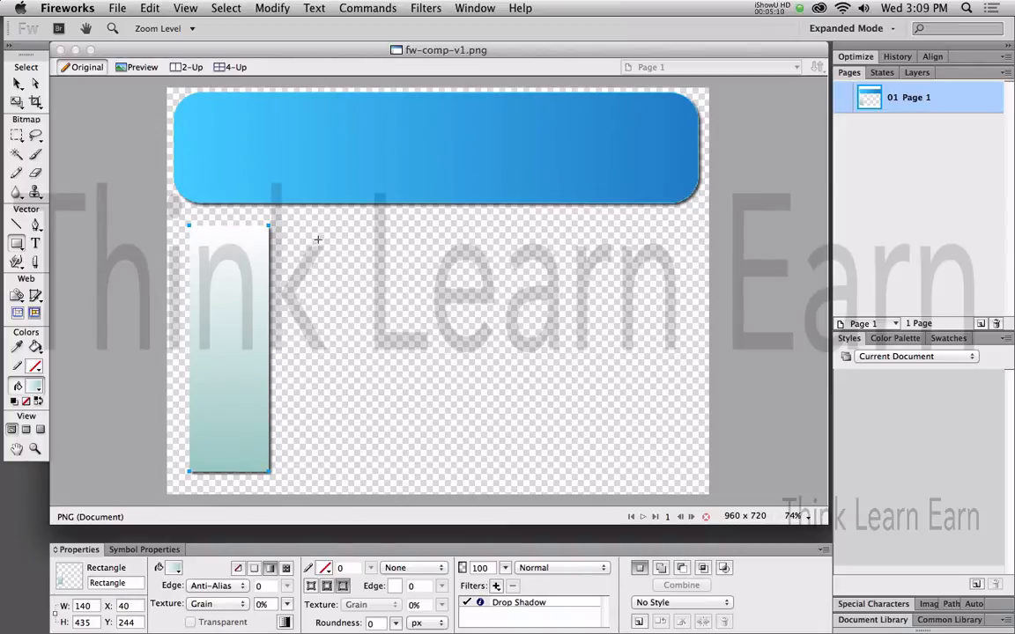
Draw a content rectangle about 635 x 417 pixels with a solid pale grey-blue fill right of the sidebar, and save the document.
mouse_move(309, 230)
left_mouse_down()
mouse_move(552, 404)
mouse_move(668, 465)
left_mouse_up()
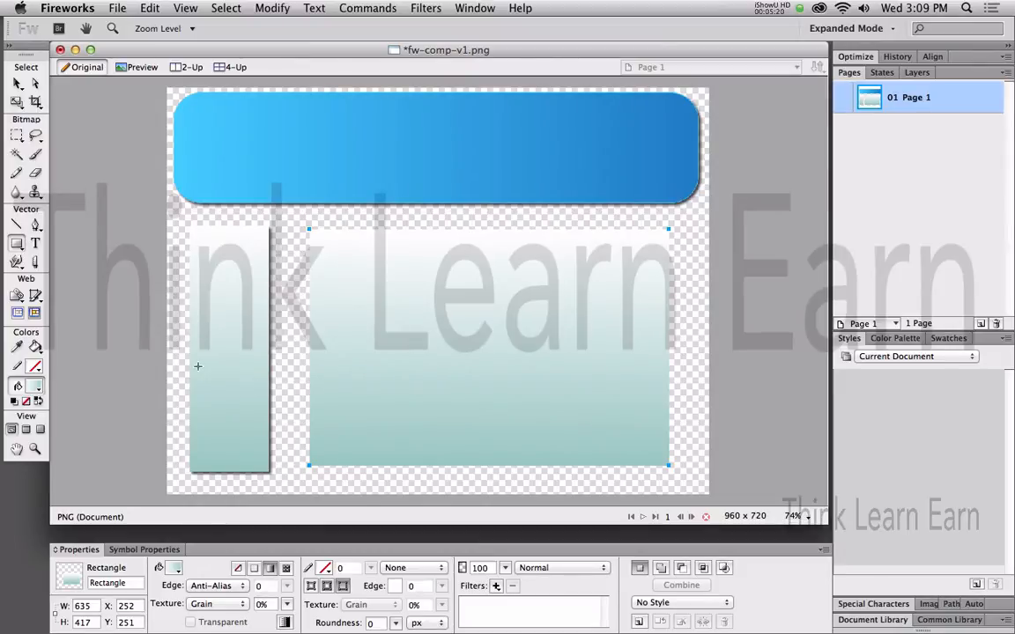
left_click(37, 386)
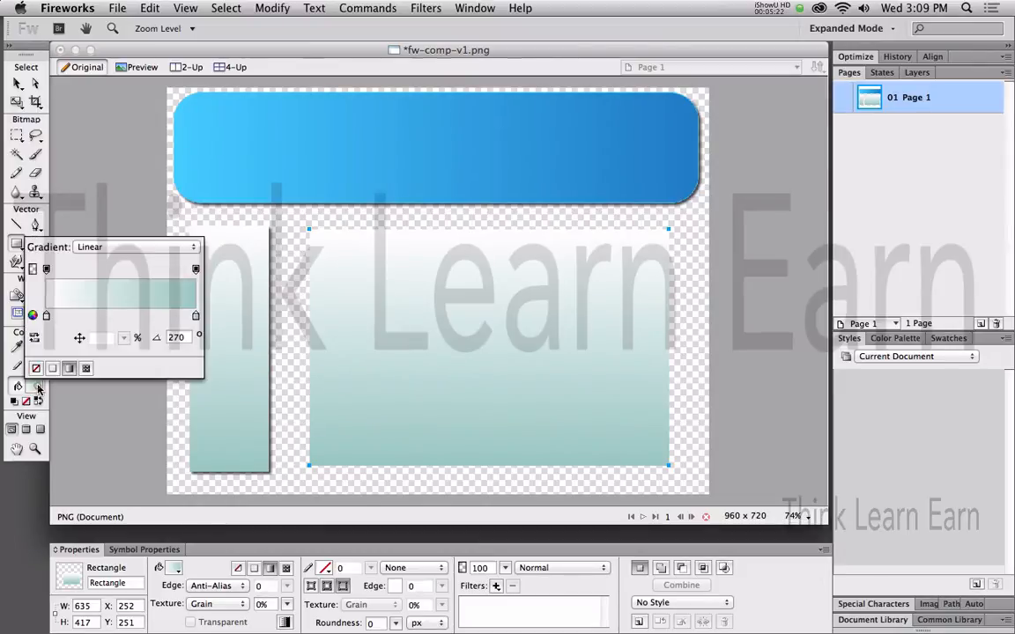
left_click(254, 571)
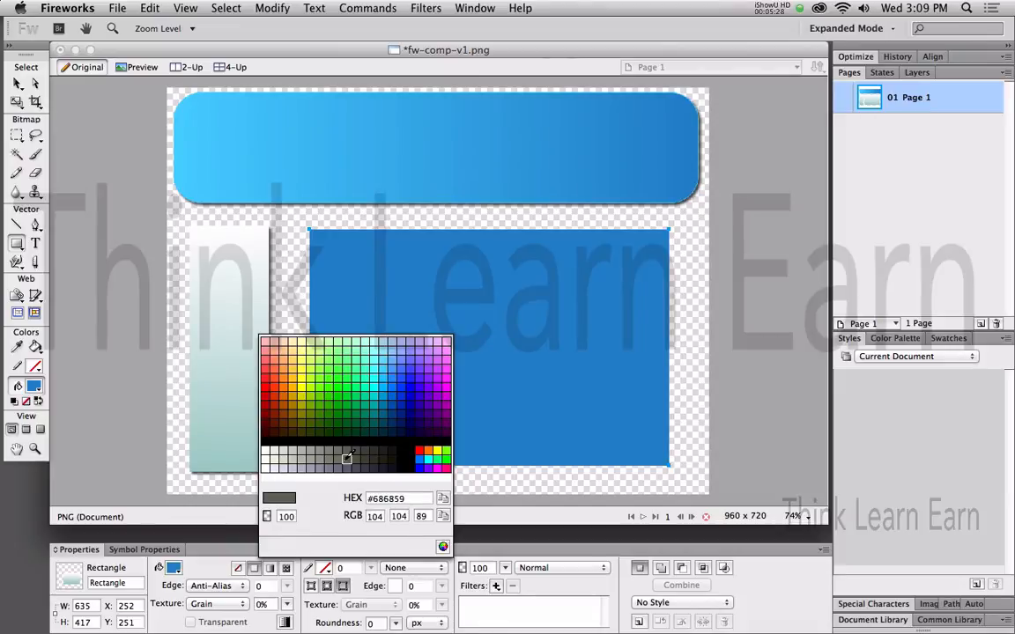
left_click(442, 547)
left_click_drag(460, 285, 492, 253)
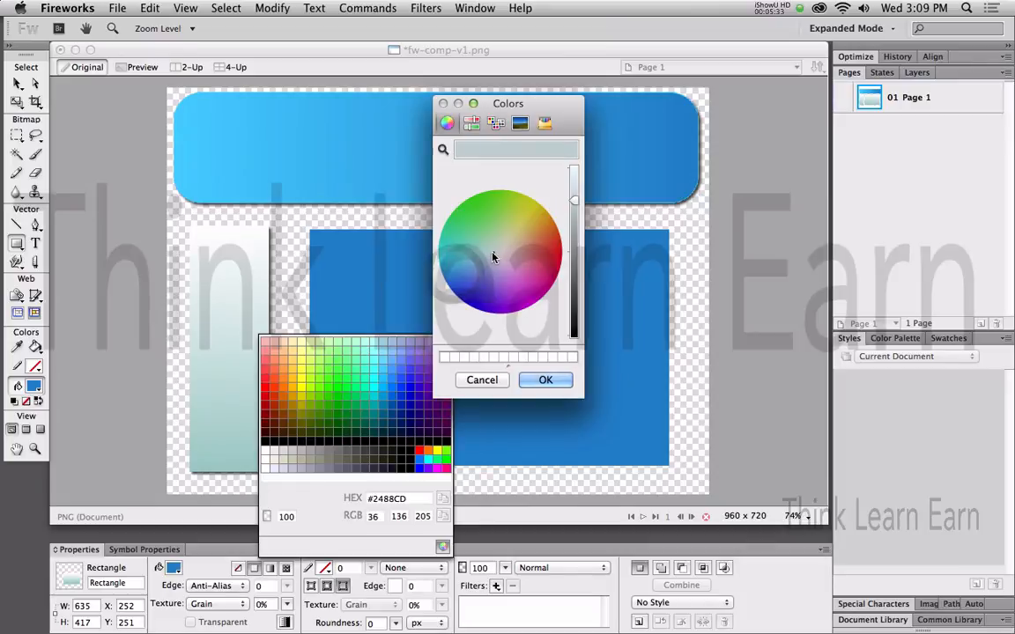
left_click(730, 327)
left_click(553, 378)
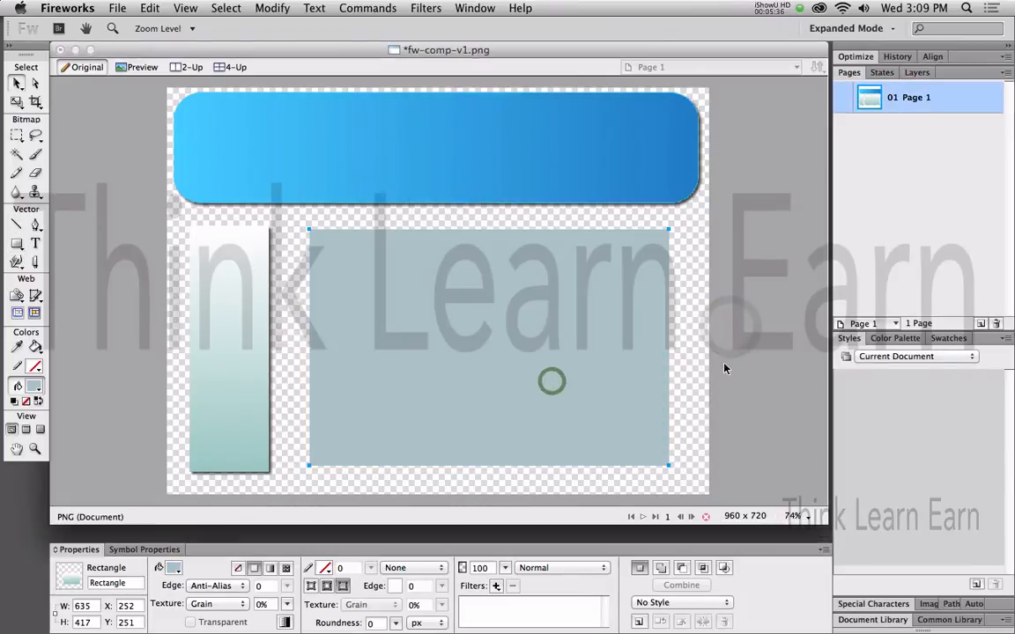
left_click(722, 363)
key("super+s")
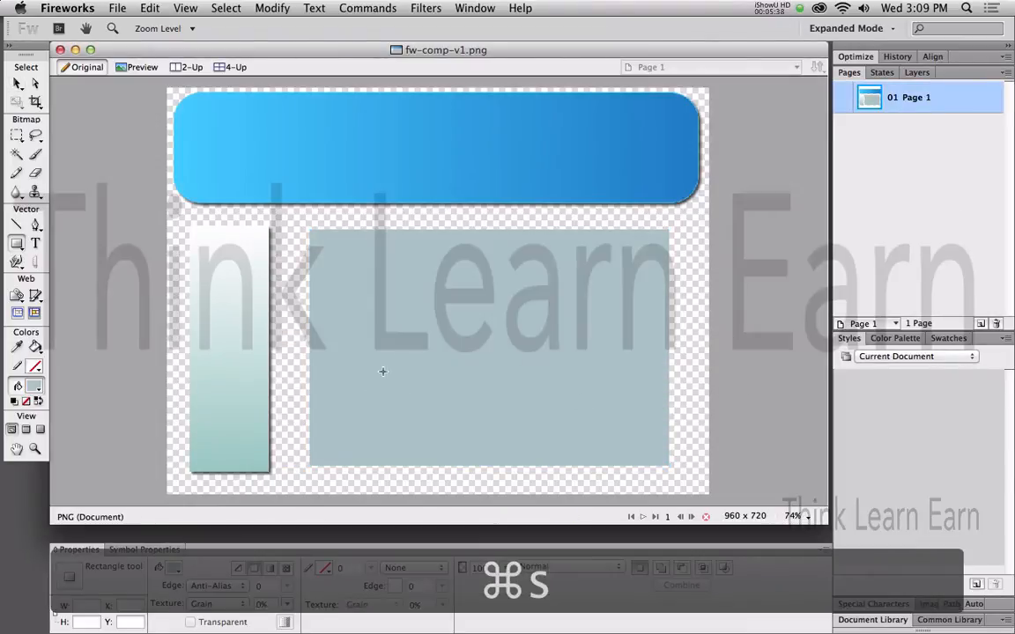
Shorten the sidebar from its bottom edge to a height of 424 pixels, level with the content rectangle's bottom.
left_click(250, 399)
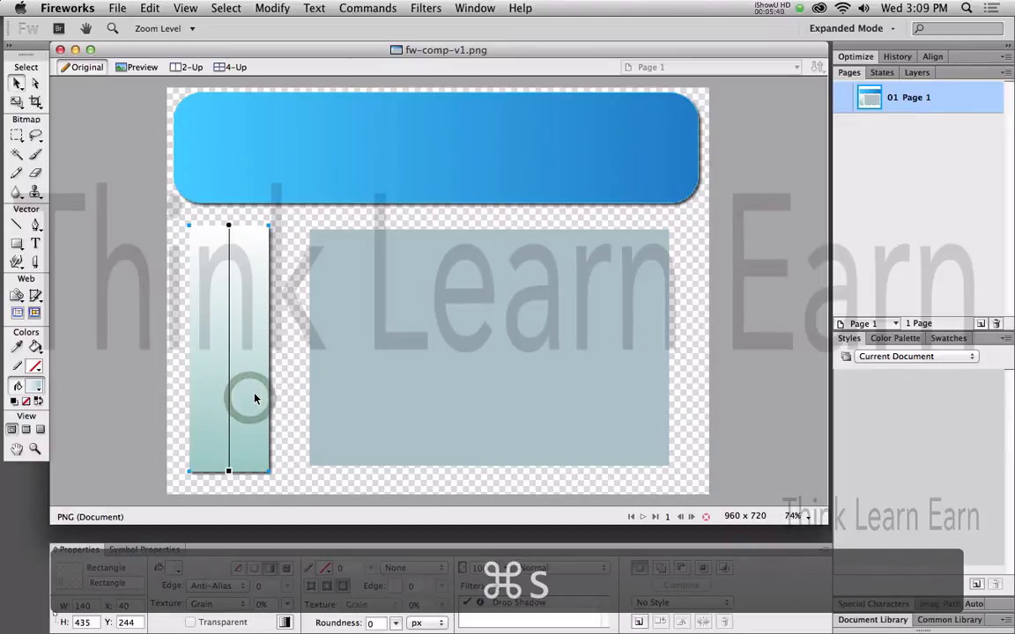
key("super+t")
left_click_drag(229, 470, 230, 464)
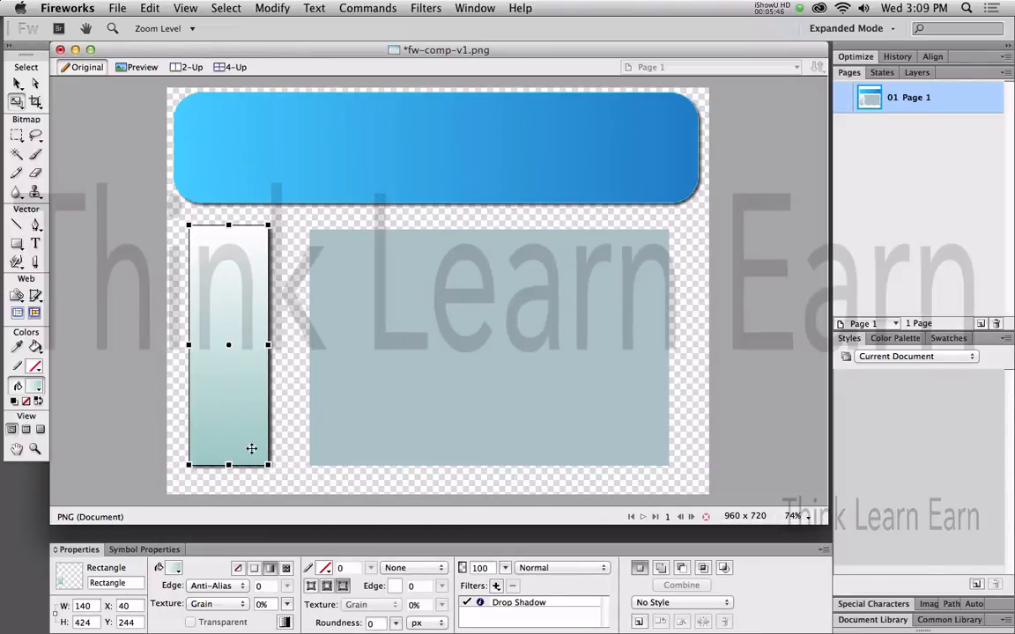
Draw a footer bar about 855 x 40 pixels with a solid black fill beneath the sidebar and content area, and save the document.
key("u")
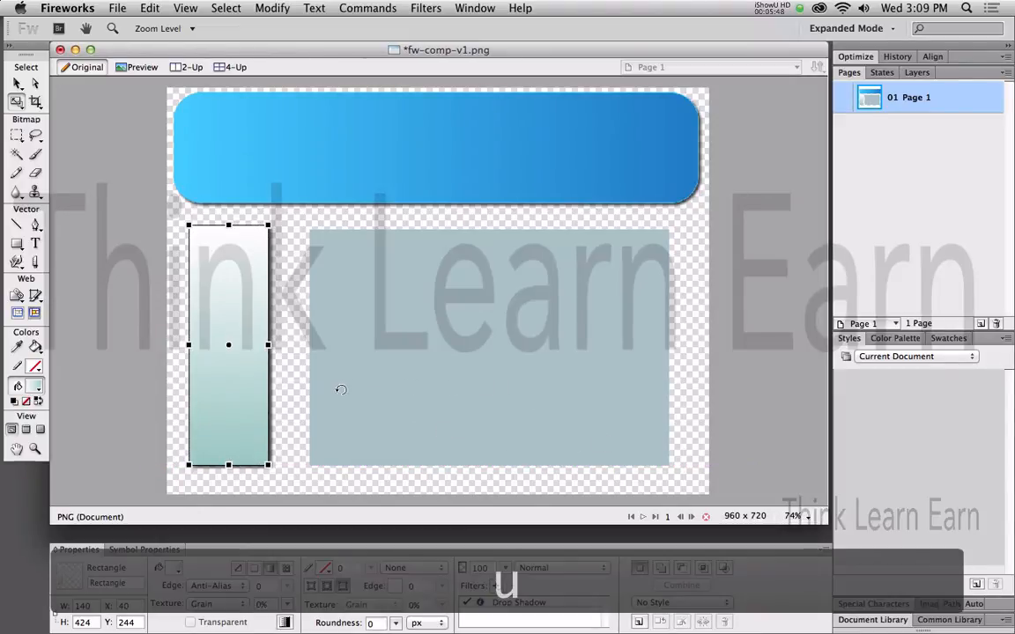
left_click_drag(188, 473, 672, 494)
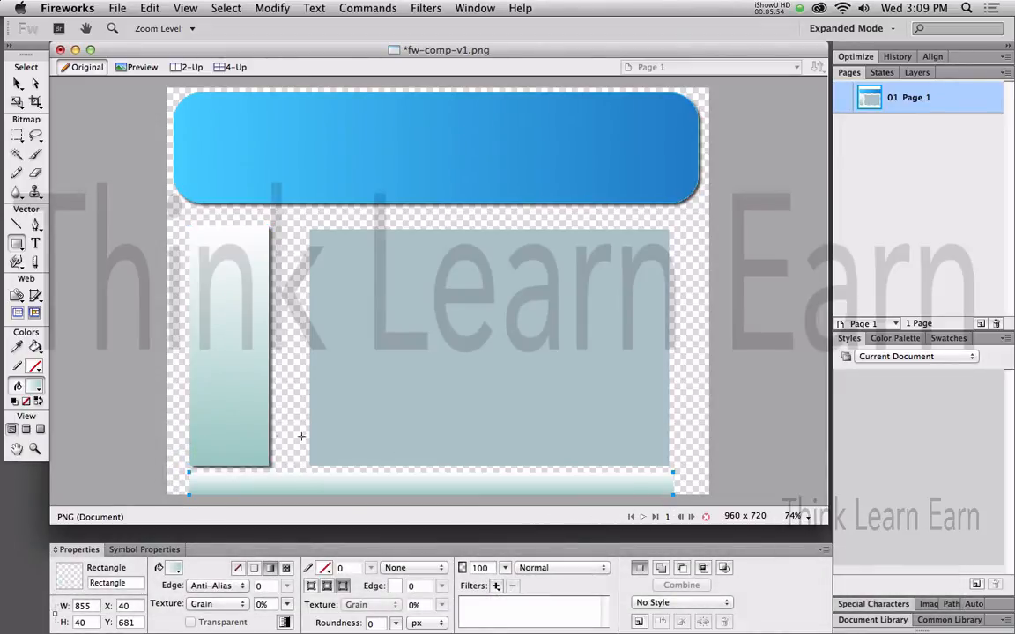
left_click(254, 569)
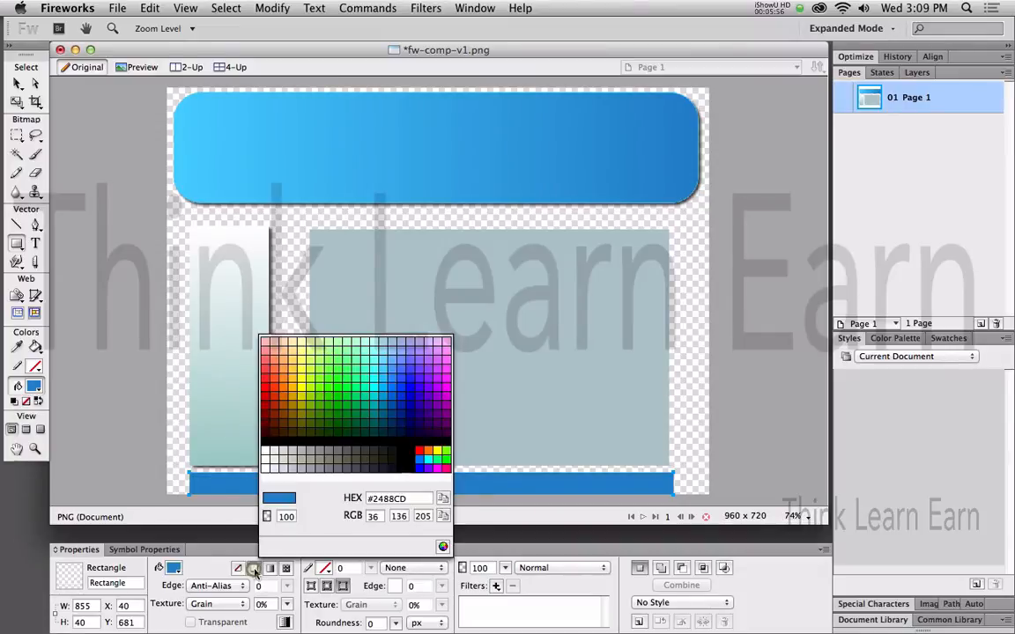
left_click(269, 439)
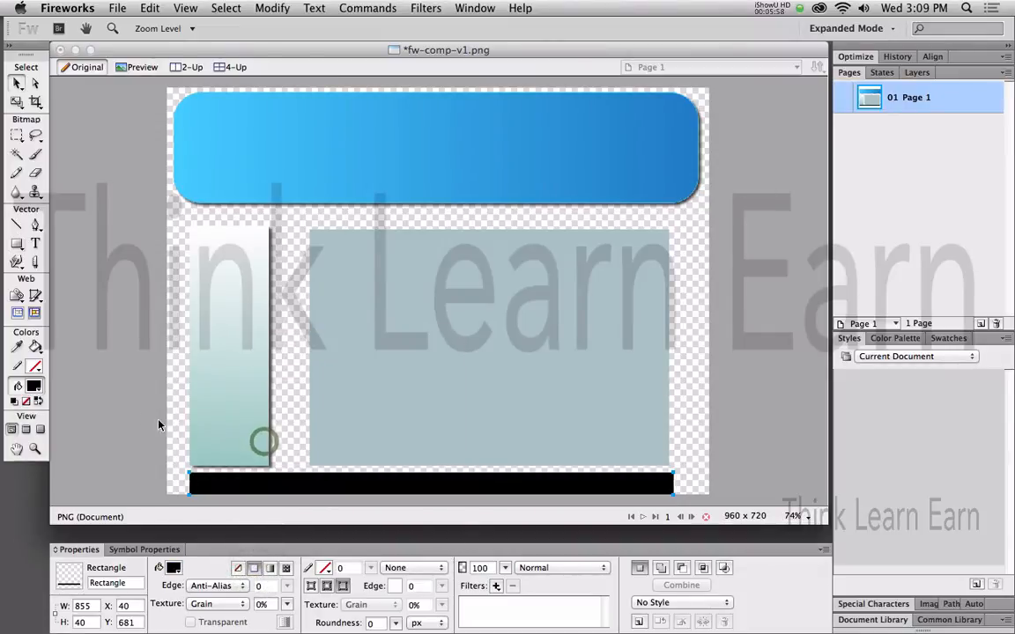
left_click(118, 398)
key("super+s")
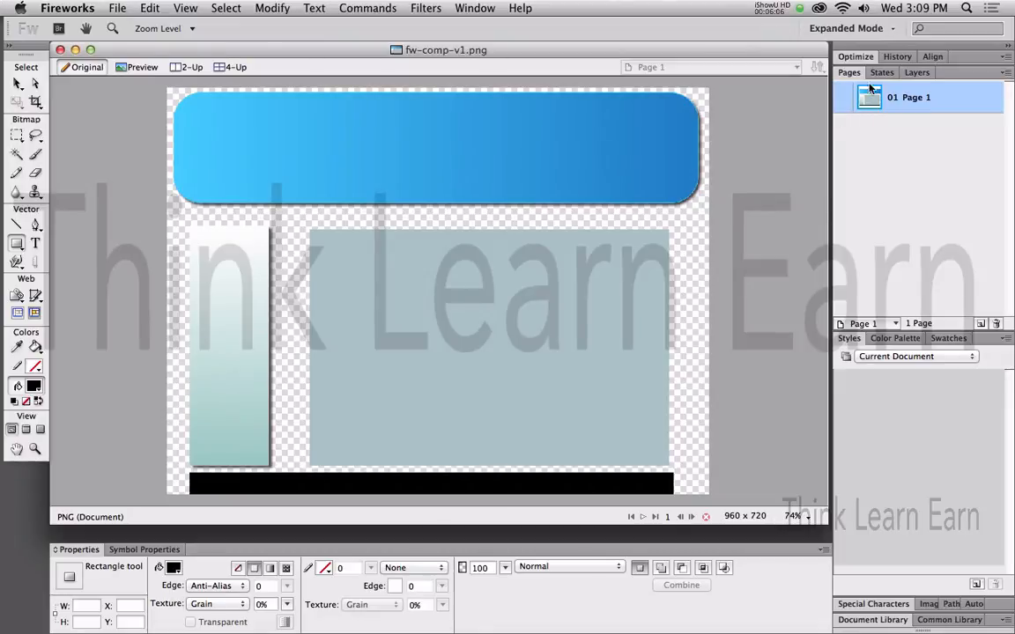
left_click(852, 76)
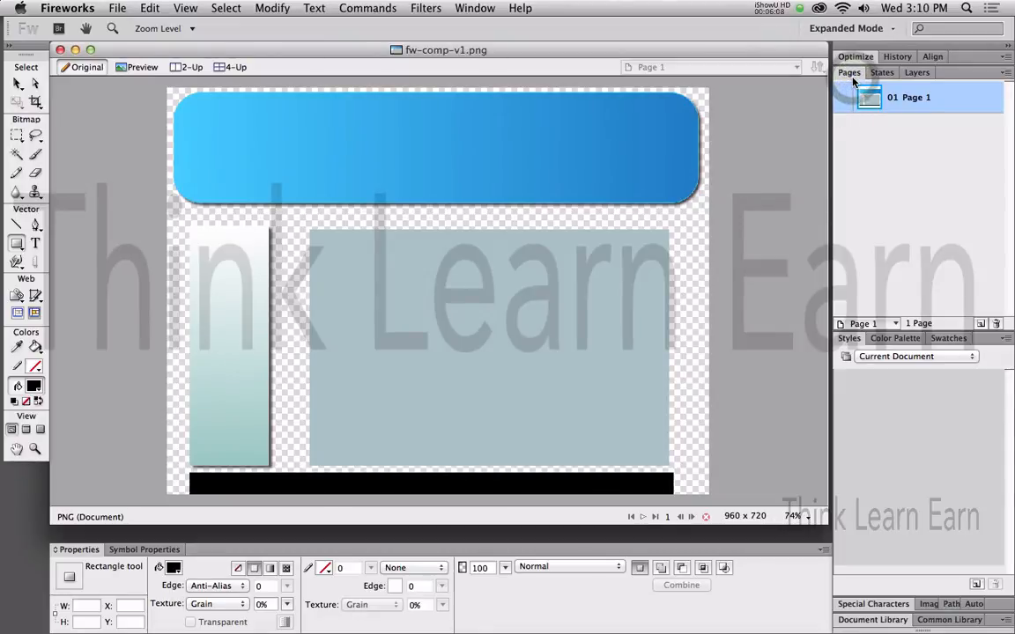
Review the document's layers, states and pages, and save the document.
left_click(917, 72)
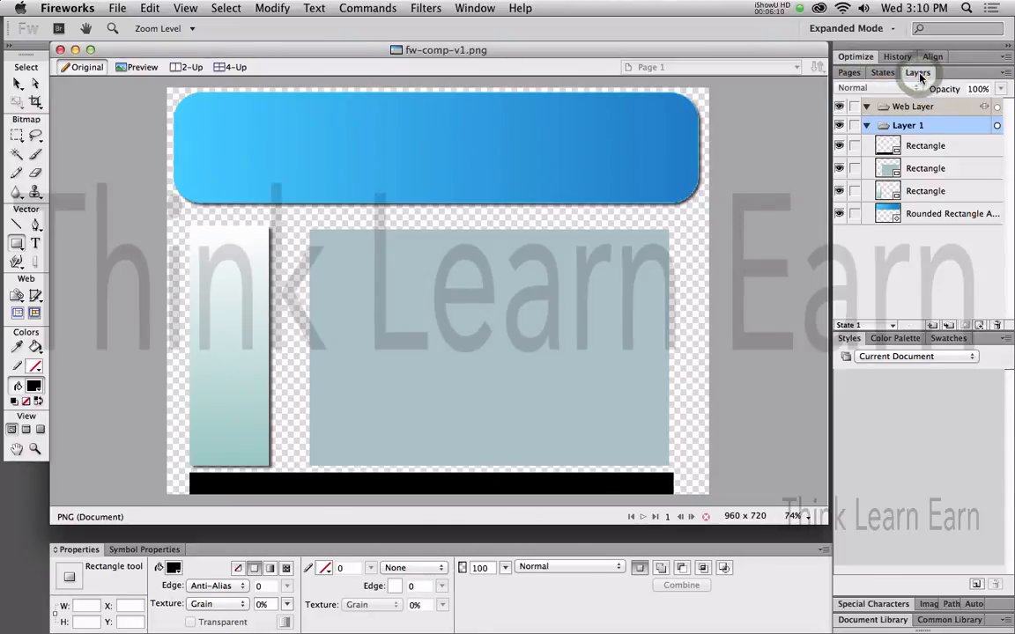
left_click(879, 74)
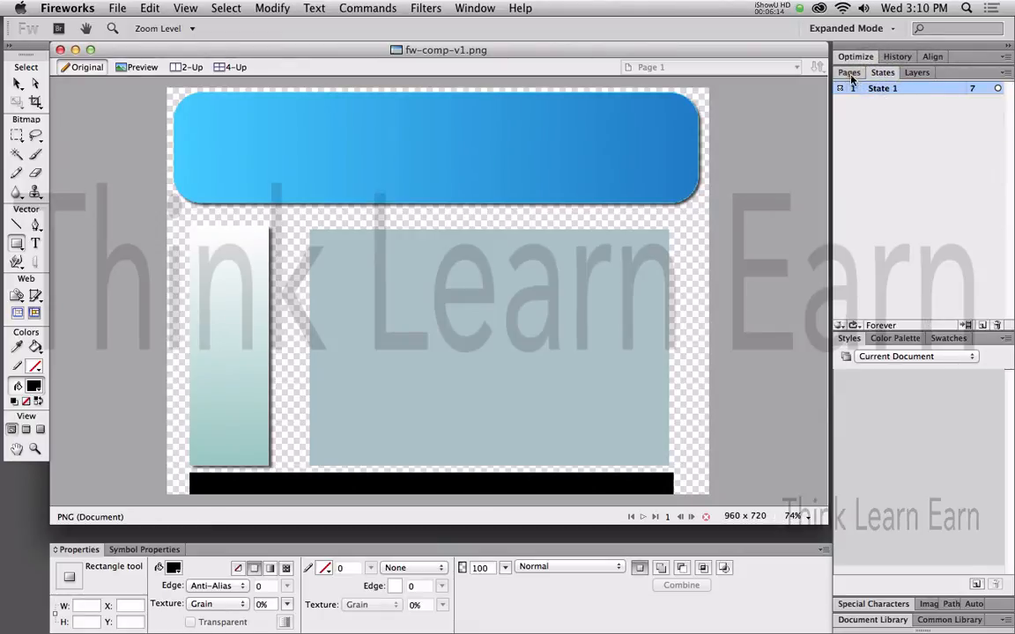
left_click(849, 73)
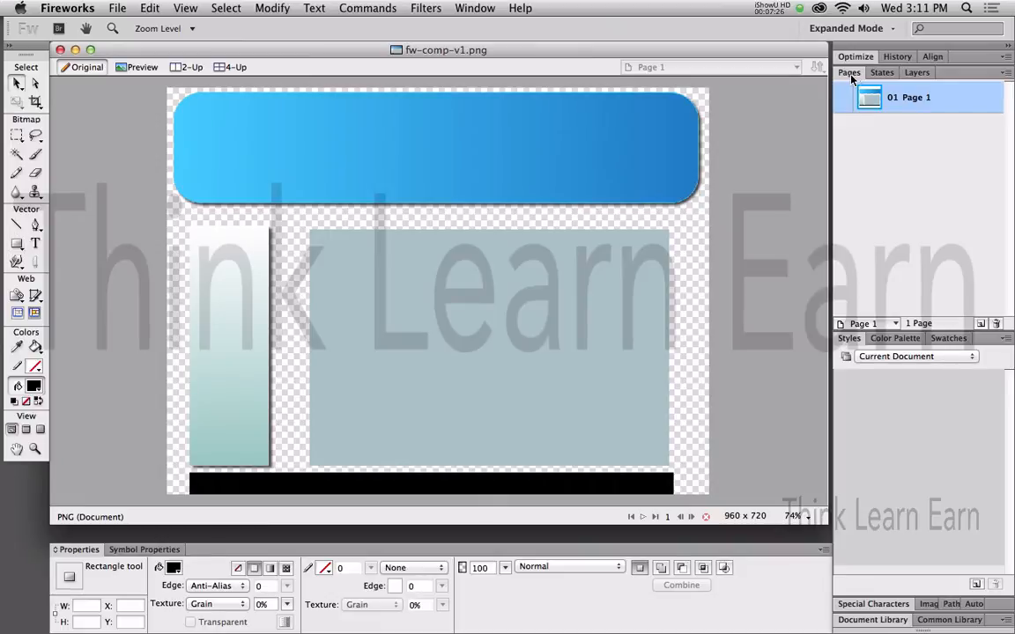
key("super+s")
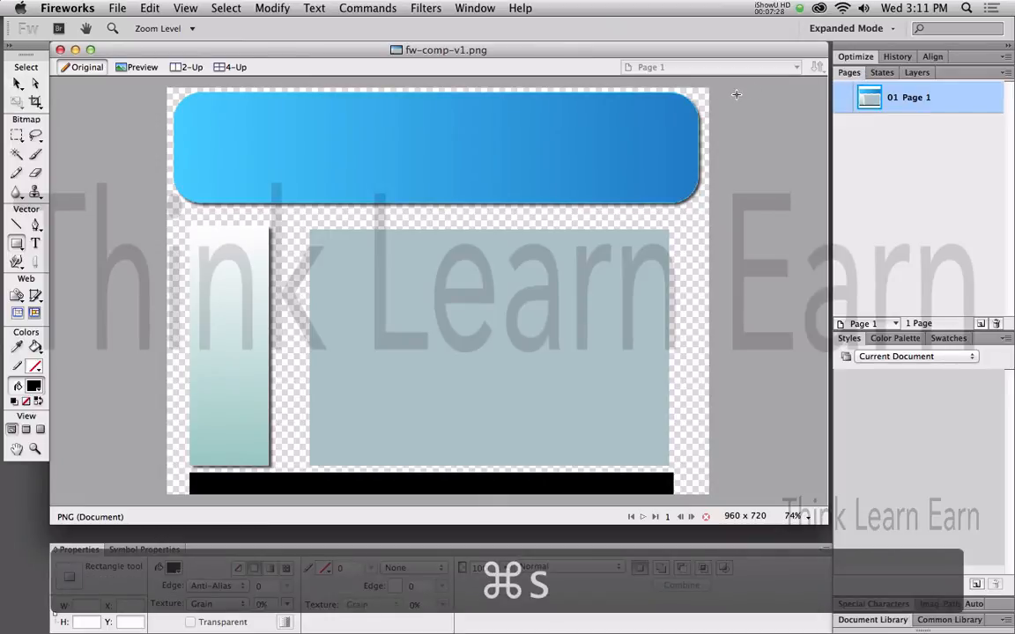
key("v")
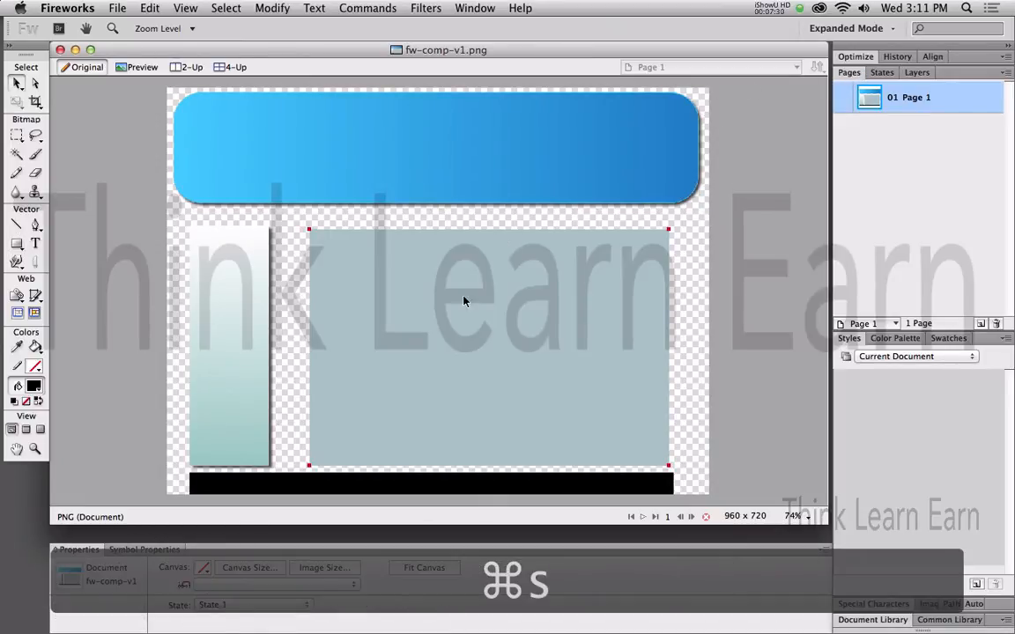
left_click(443, 308)
left_click(253, 299)
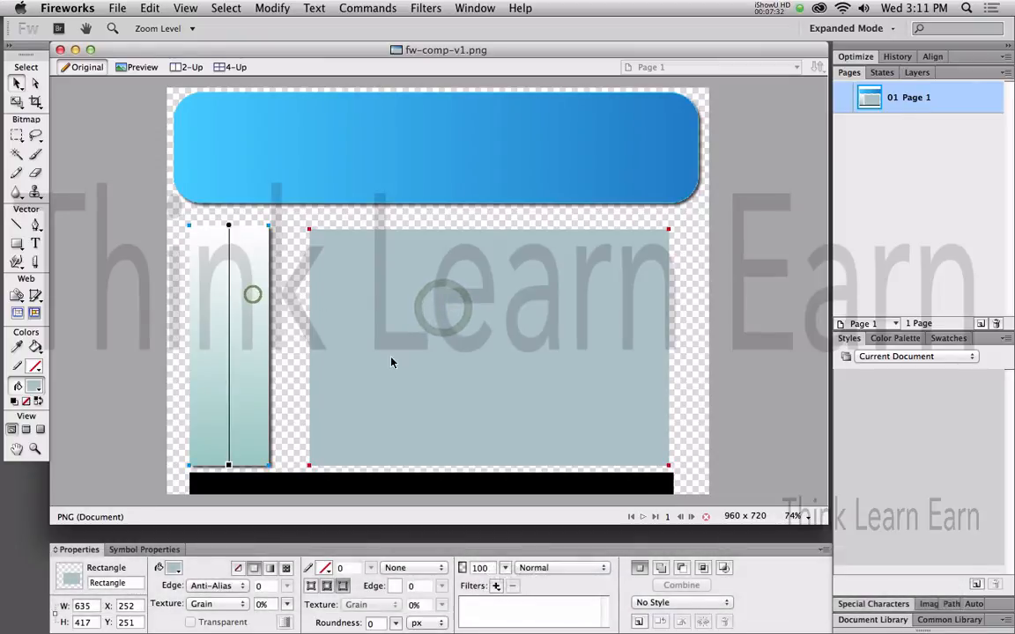
left_click(738, 317)
key("u")
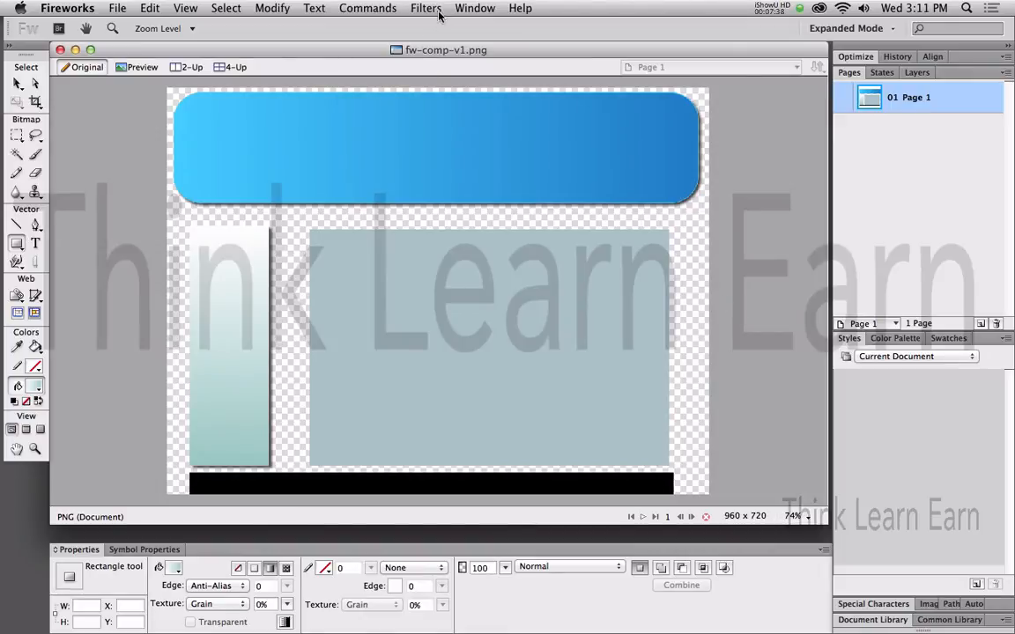
Open the CSS Properties beside the design and show the CSS of the rounded blue header rectangle.
left_click(472, 8)
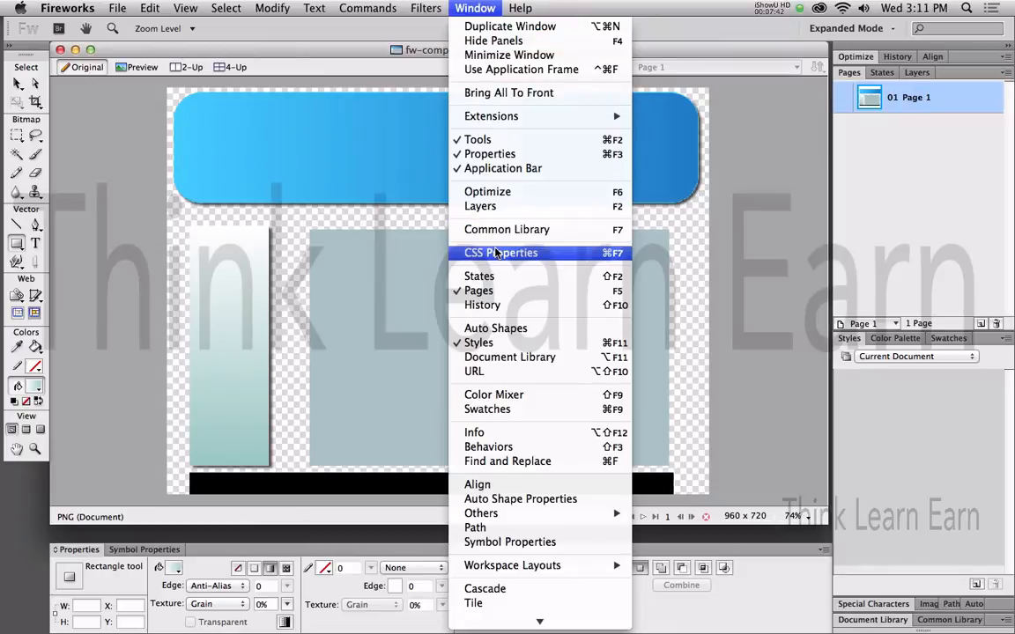
left_click(496, 253)
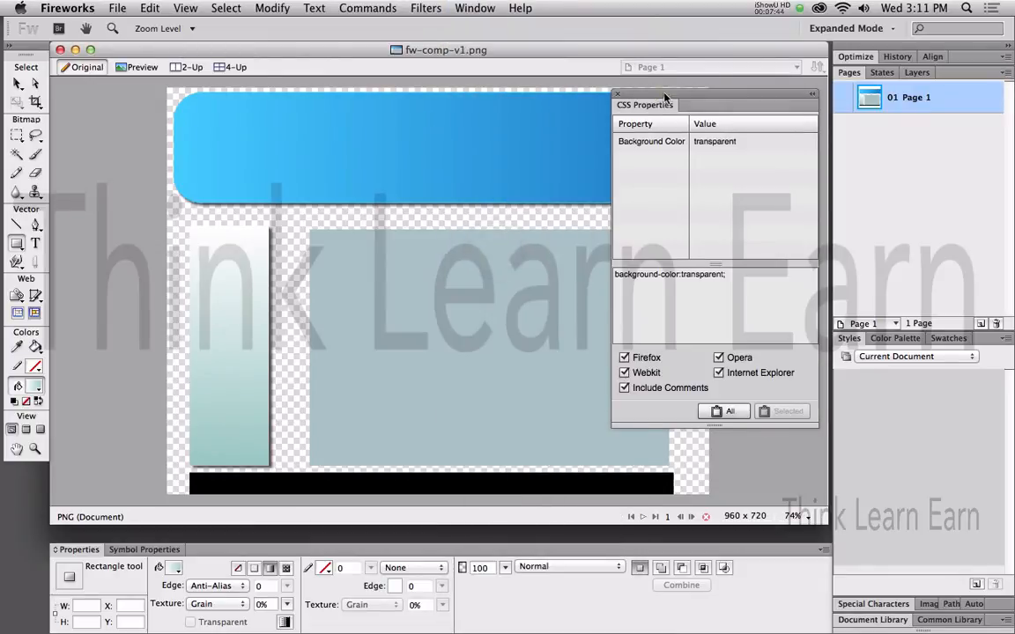
left_click_drag(665, 97, 720, 101)
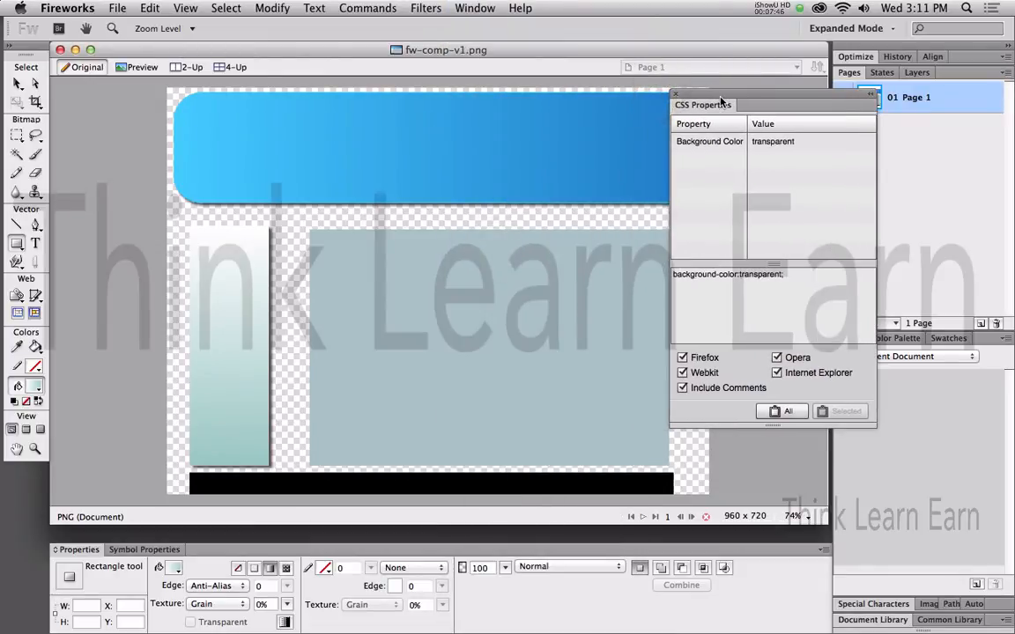
key("v")
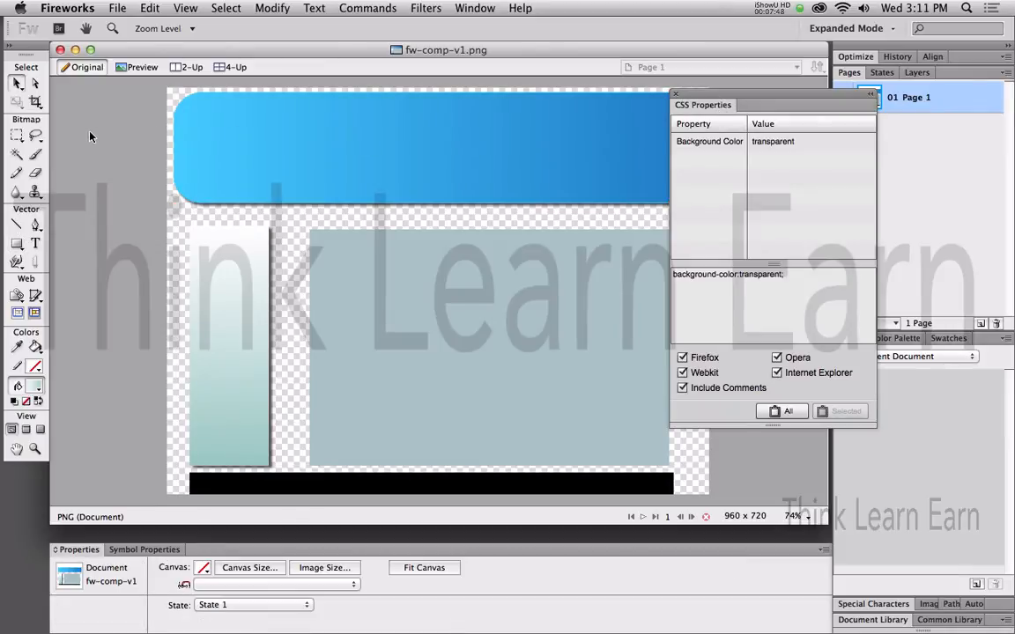
left_click(237, 131)
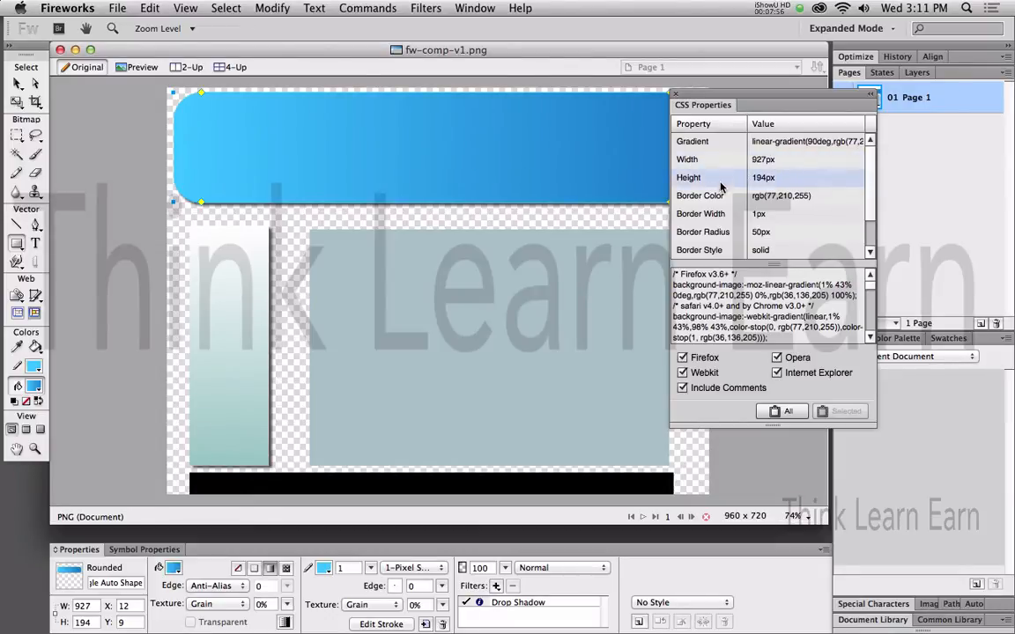
Copy all of the header rectangle's CSS, including its gradient, for every browser with comments, and save the document.
left_click(762, 143)
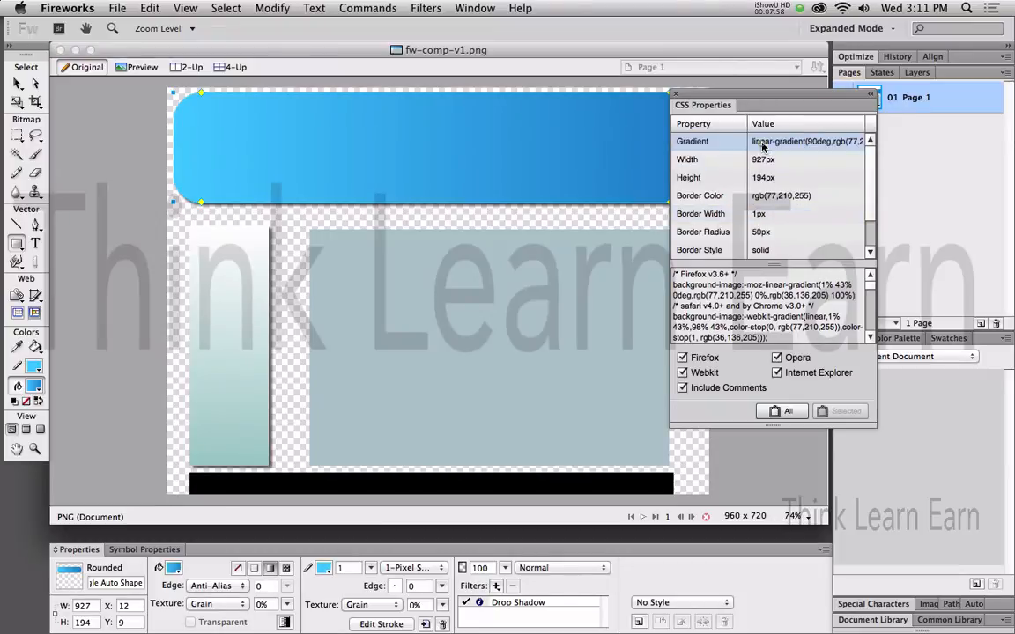
left_click(762, 144)
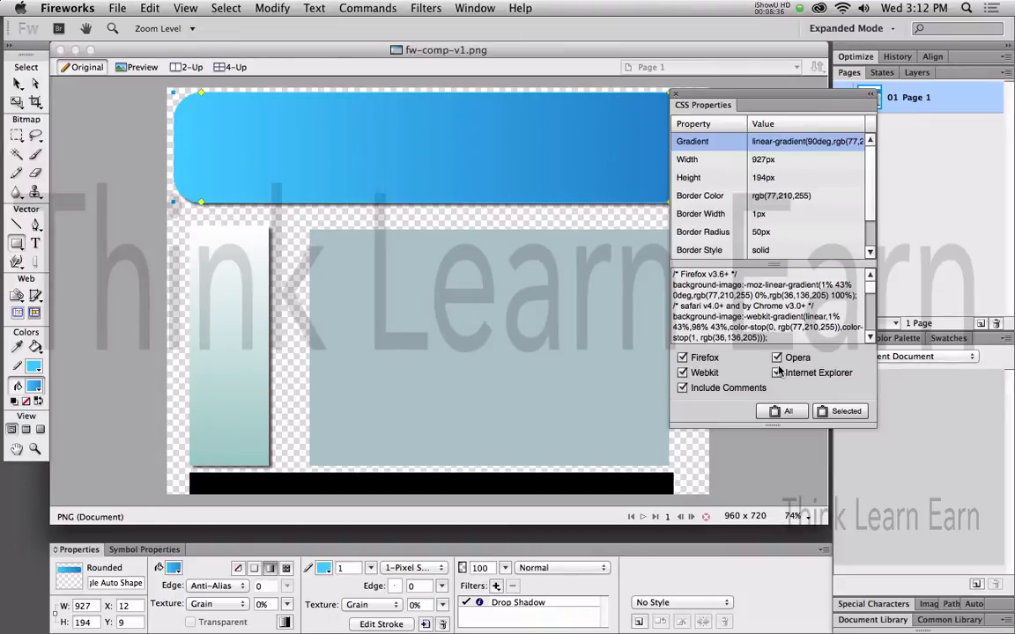
left_click(787, 413)
key("super+s")
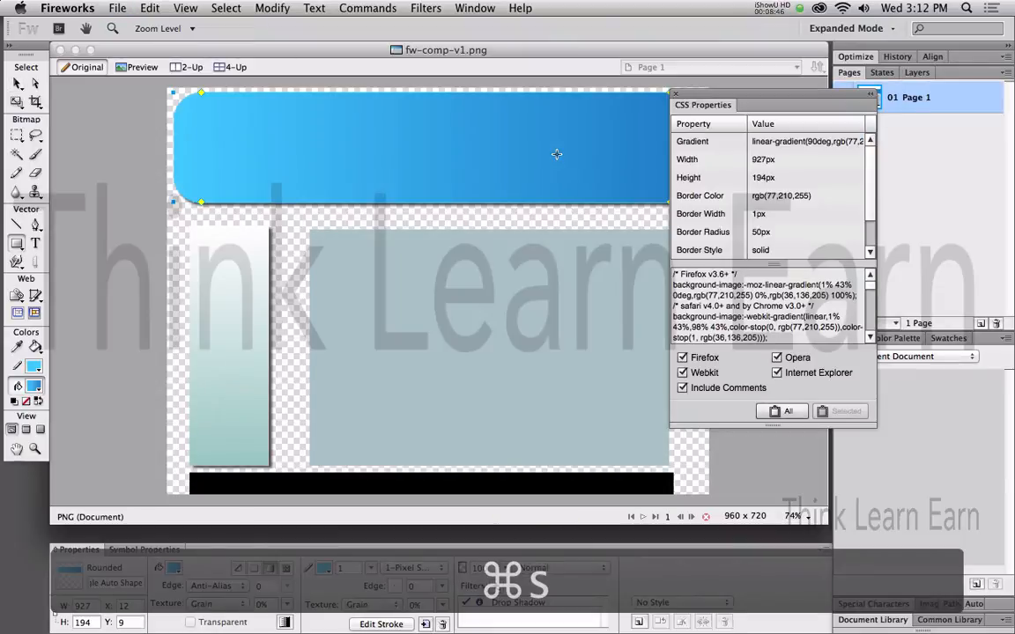
key("v")
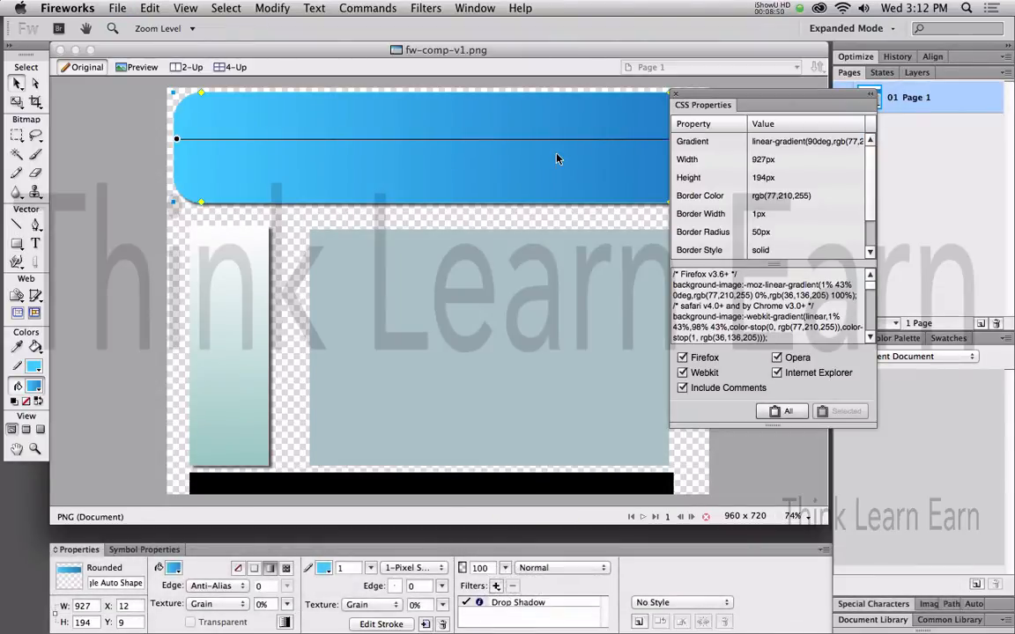
Switch to Dreamweaver, insert a header element with the ID branding at the insertion point of client-comp_v1.html, and save the page.
left_click(591, 37)
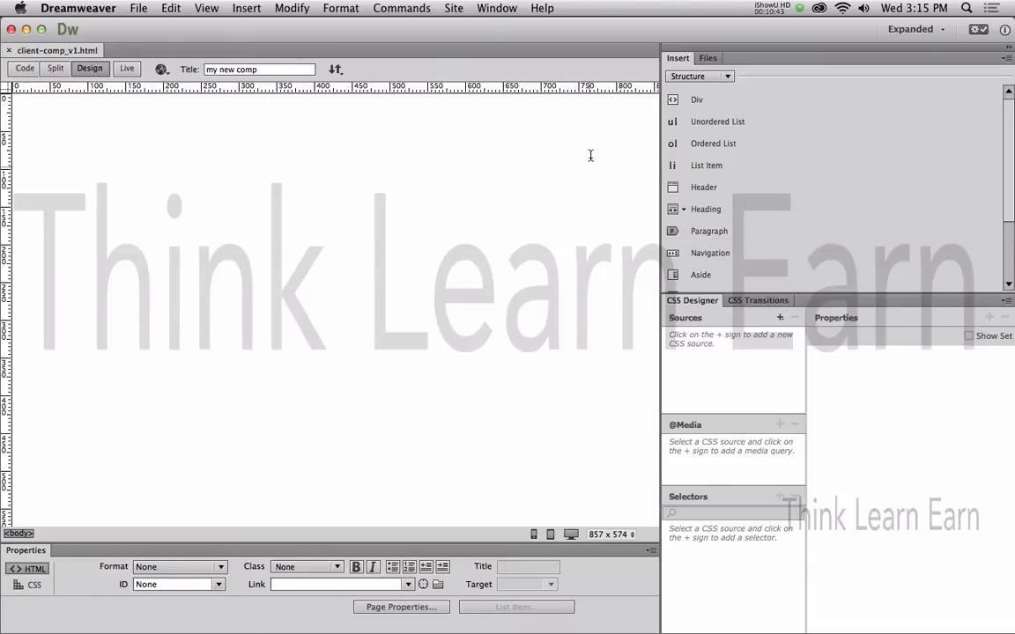
left_click(708, 190)
left_click(389, 329)
type("b")
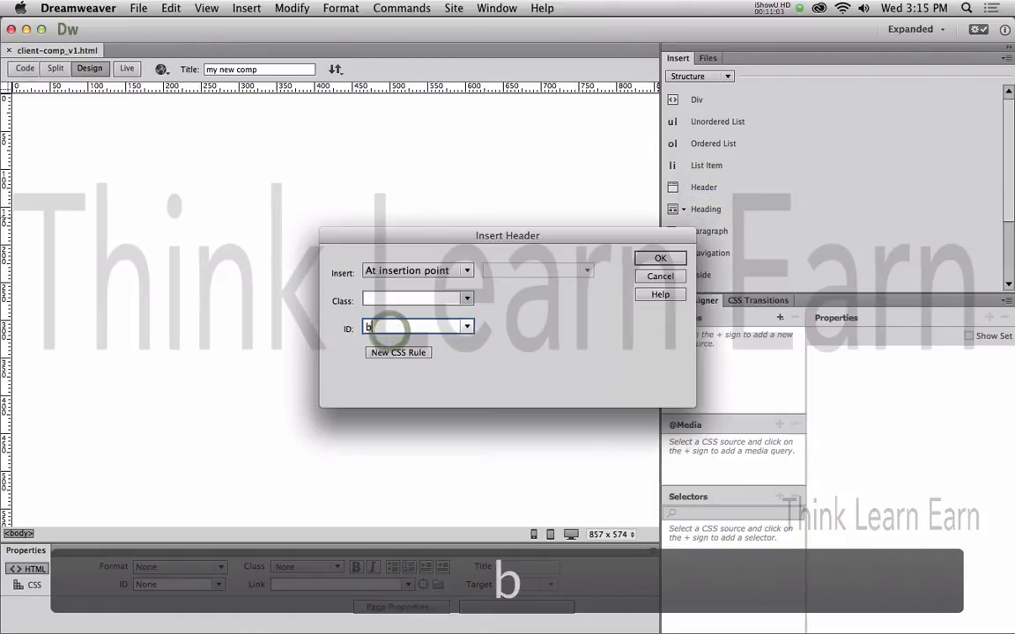
type("randing")
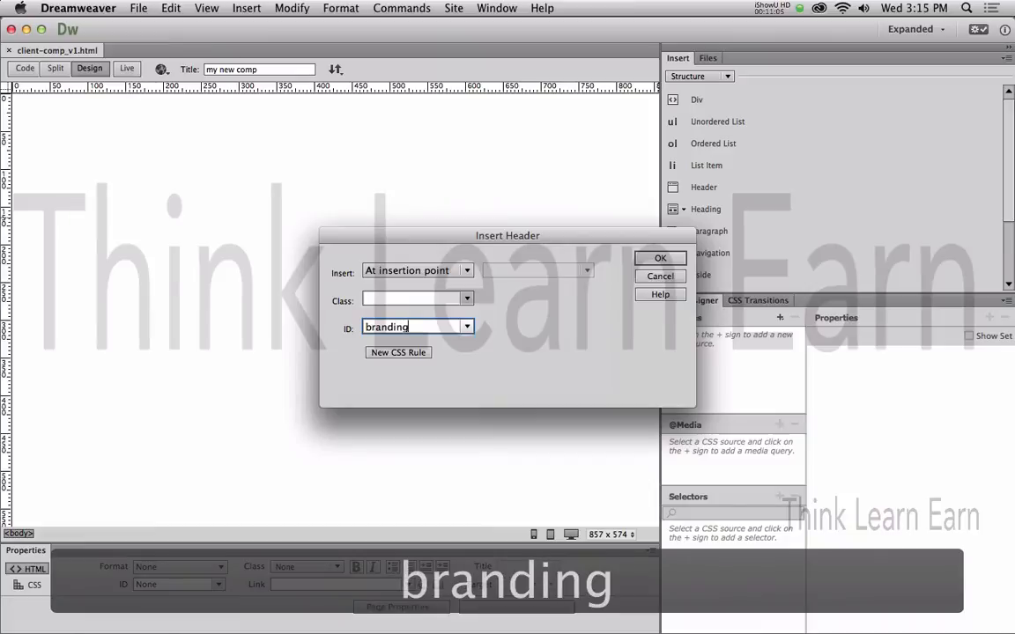
key("Return")
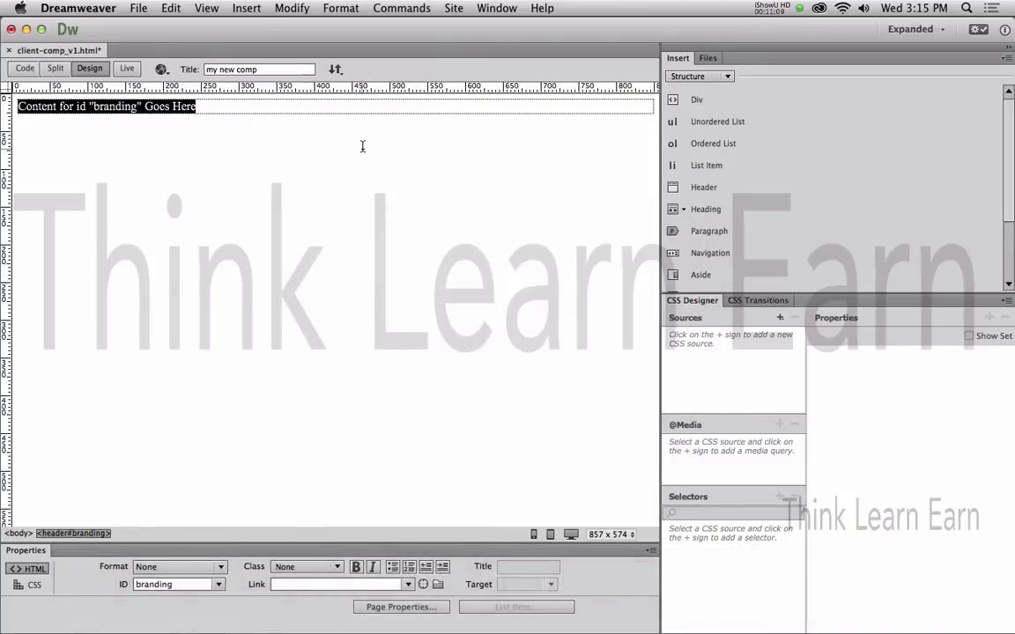
key("super+s")
Select the branding header element and add a CSS source defined in the page.
left_click(88, 534)
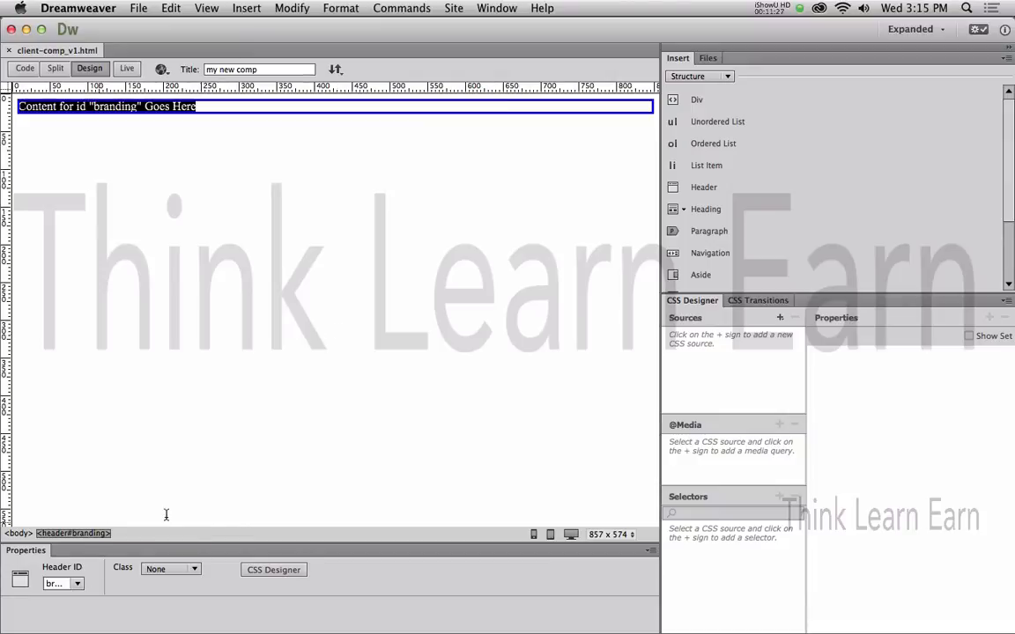
left_click(780, 317)
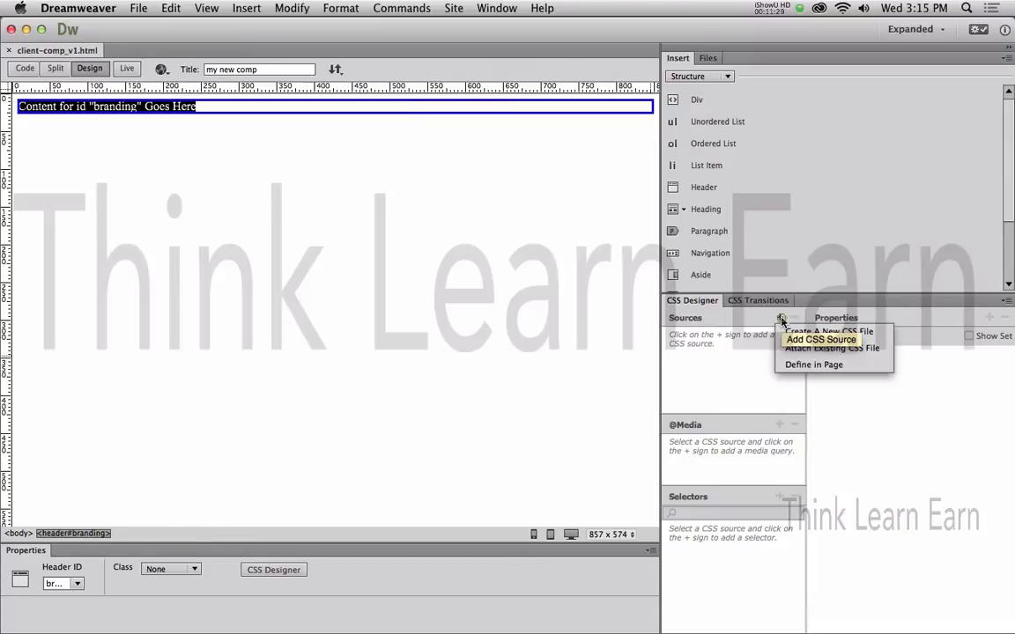
left_click(791, 368)
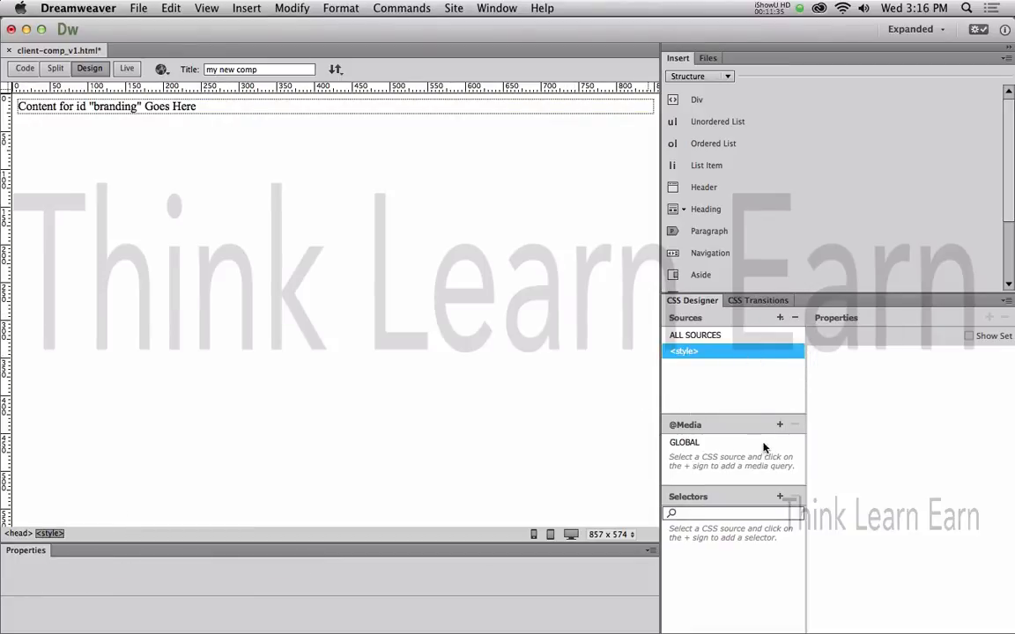
Add a #branding selector for the header to the page's style source, and save the page.
left_click(780, 497)
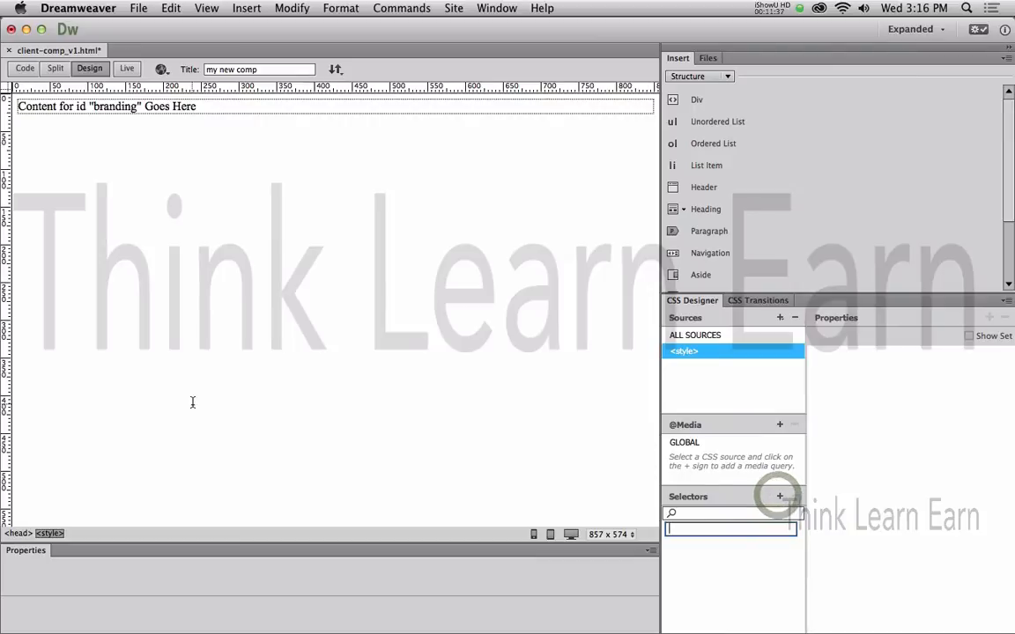
left_click(122, 109)
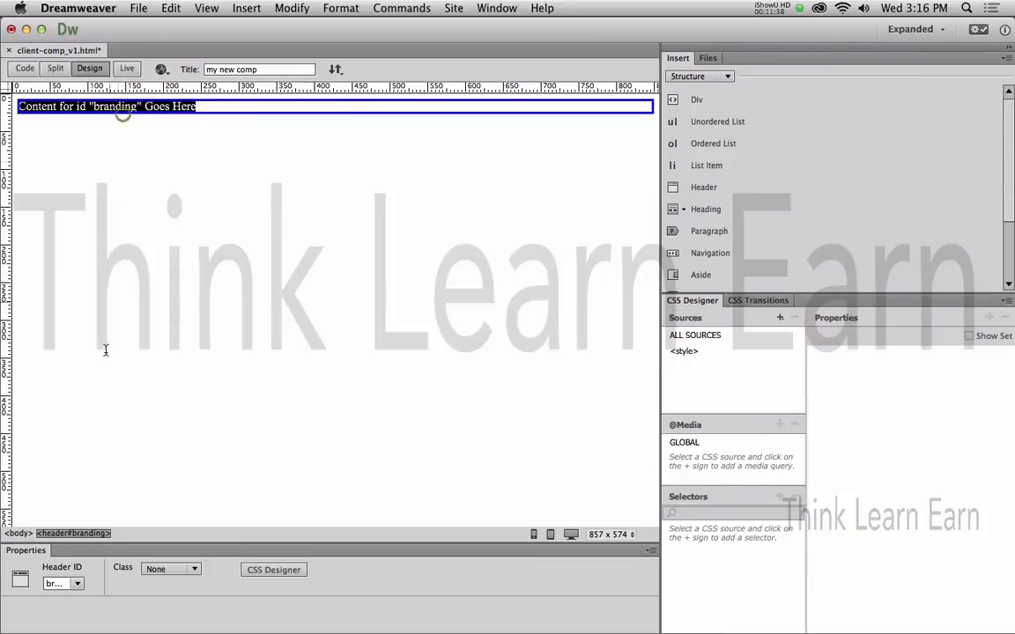
left_click(84, 533)
left_click(690, 352)
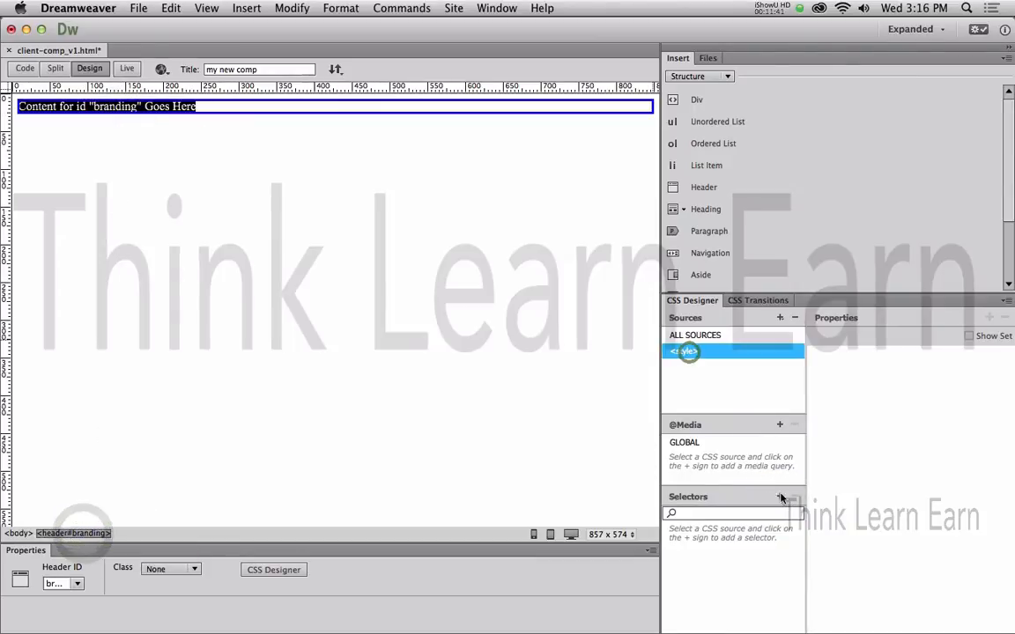
left_click(782, 496)
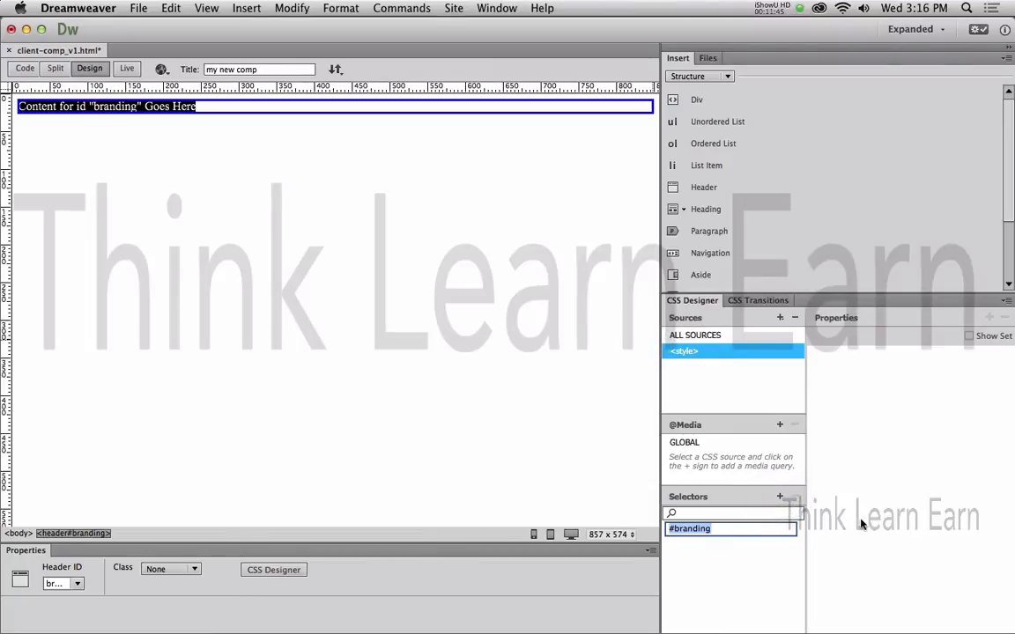
key("Return")
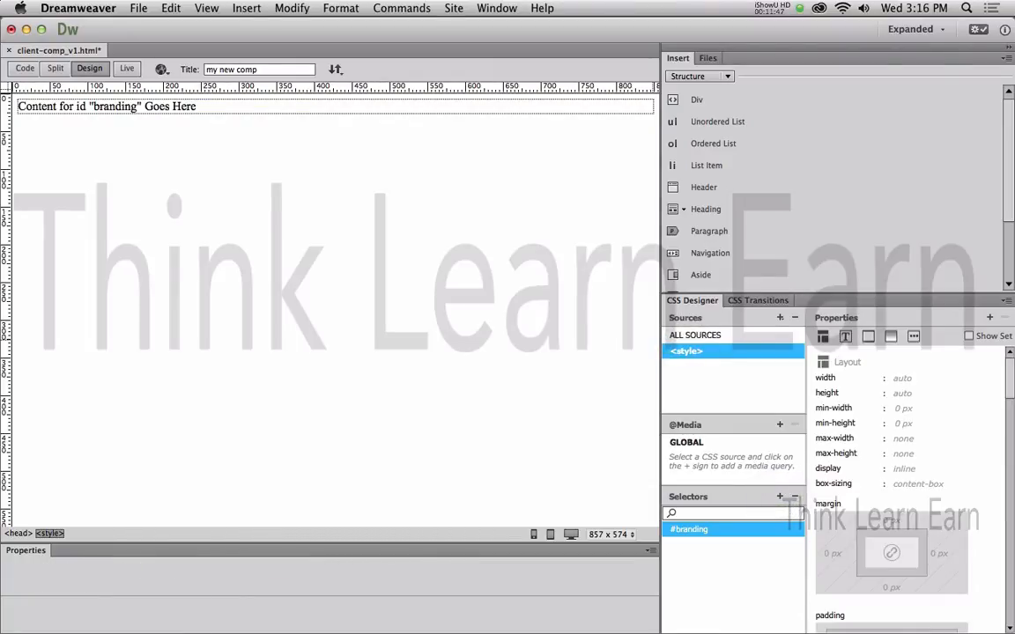
key("super+s")
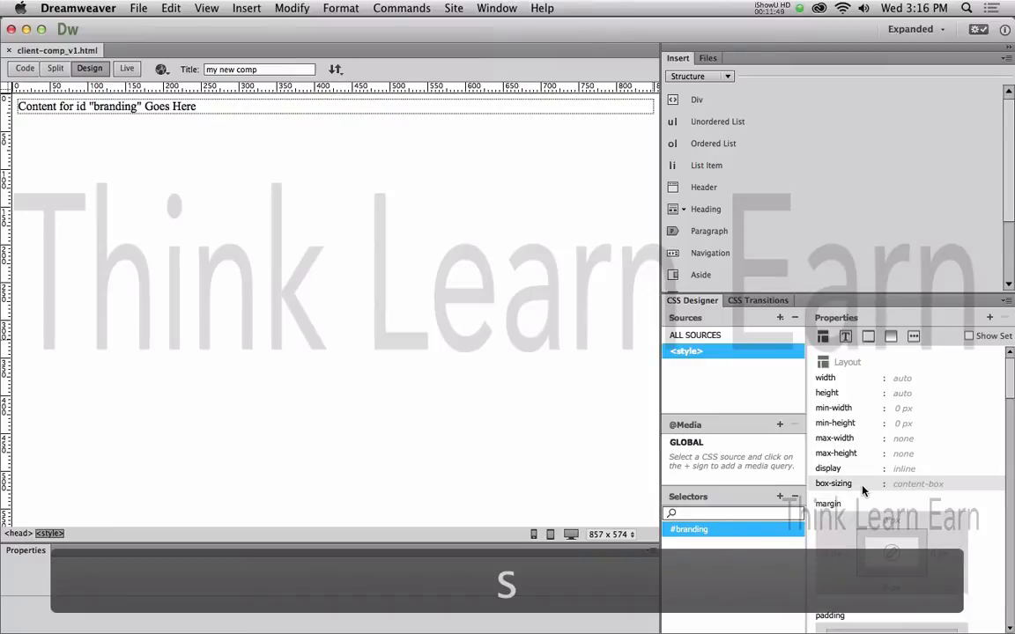
Go to the code of the #branding rule and paste the header's copied CSS between its braces.
left_click(186, 105)
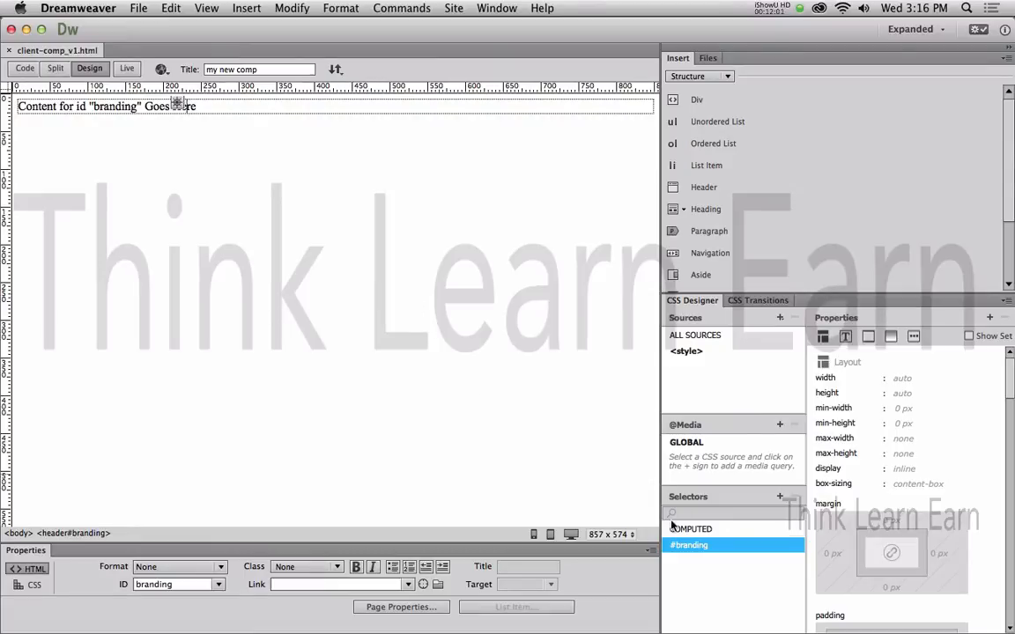
right_click(689, 544)
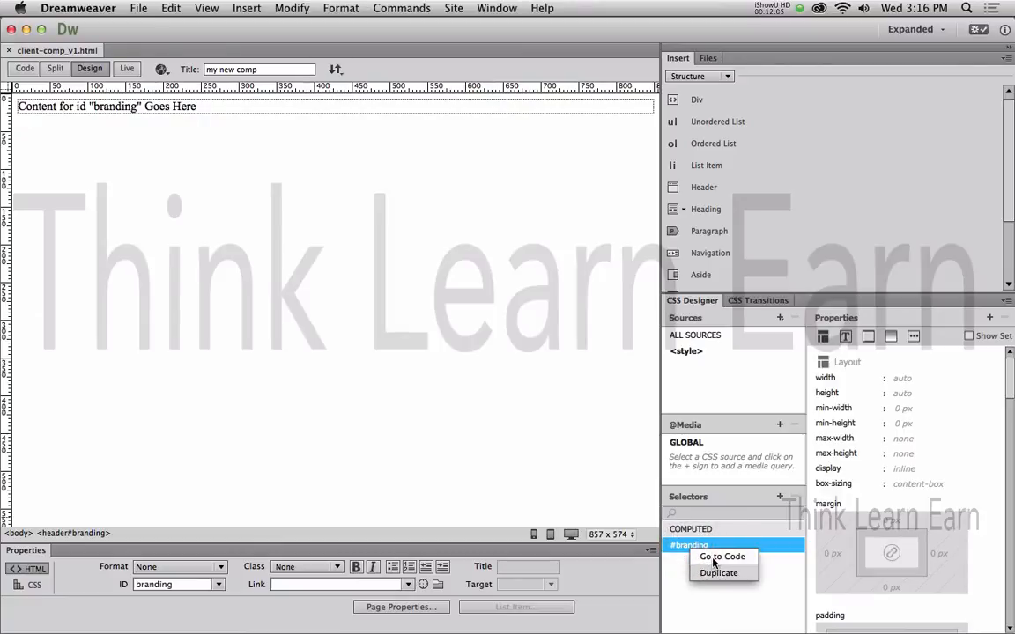
left_click(712, 562)
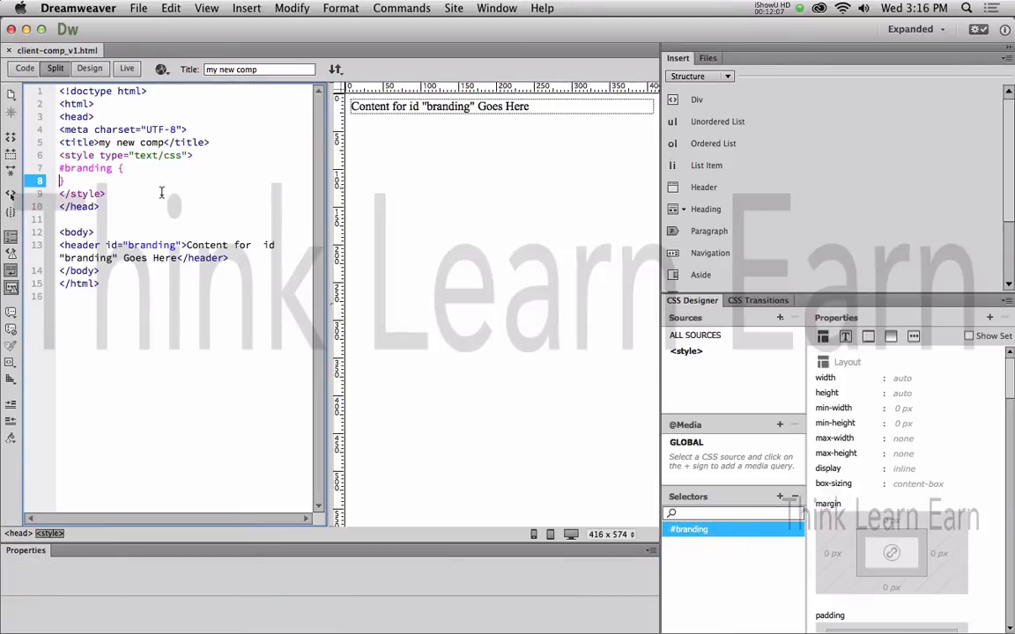
left_click(141, 173)
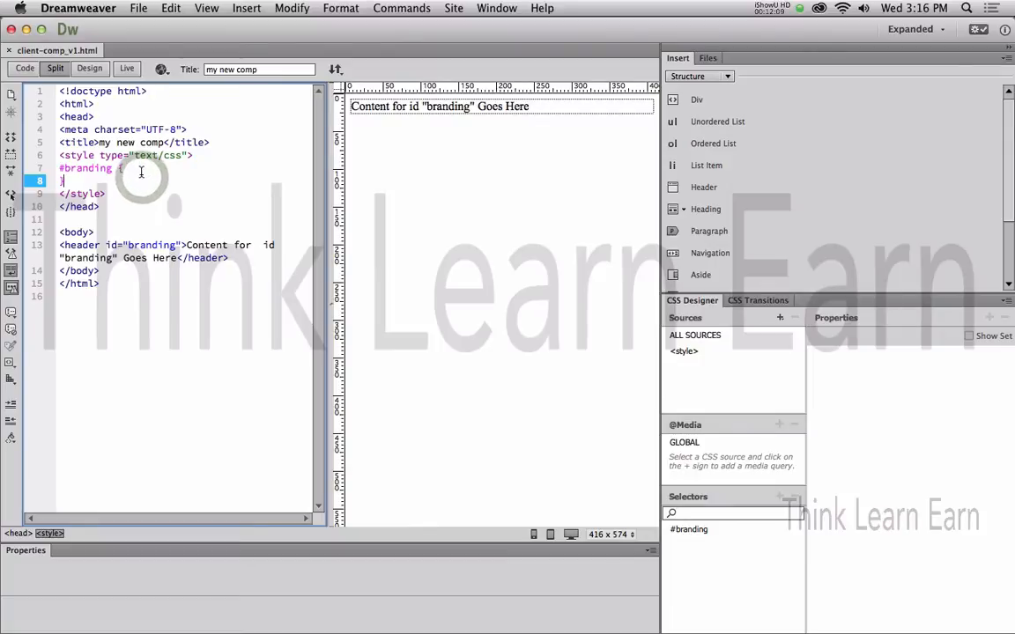
key("Return")
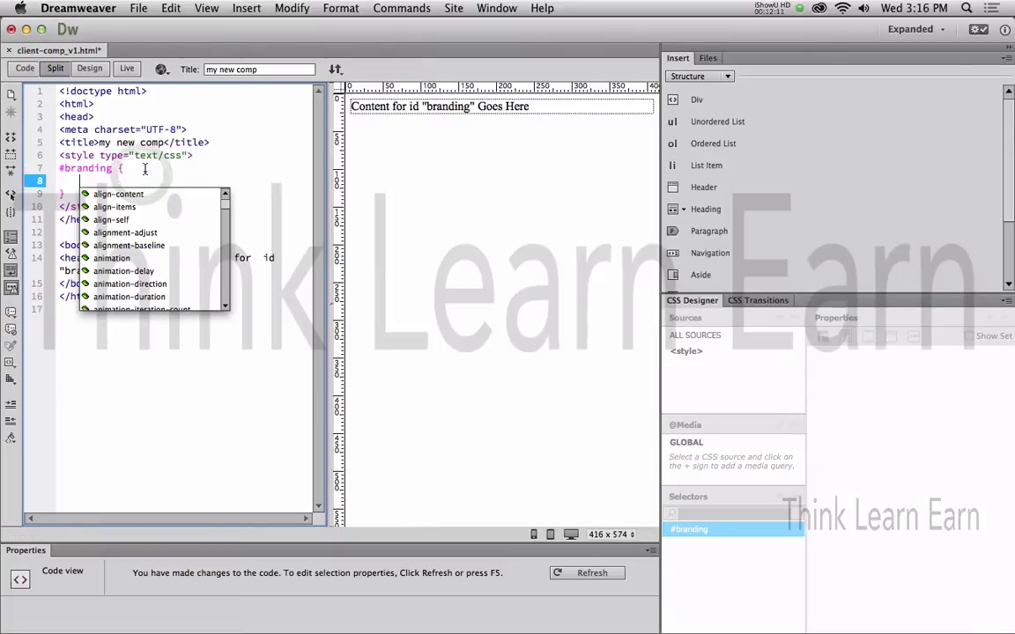
key("super+v")
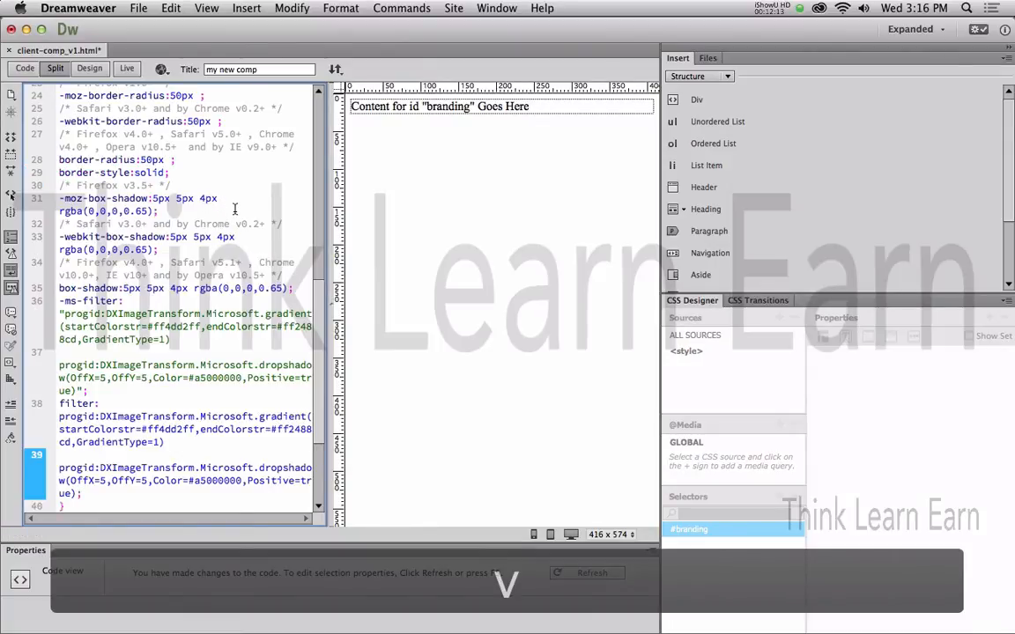
Return to the design view, put the cursor in the branding header, save the page, and show it rendered live.
left_click(89, 68)
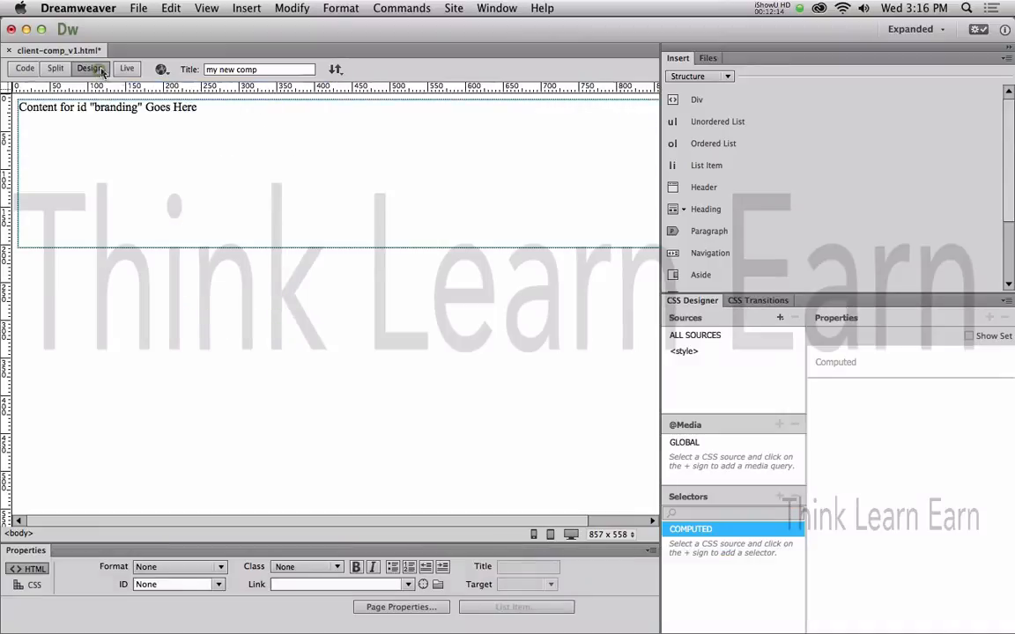
left_click(258, 159)
key("super+s")
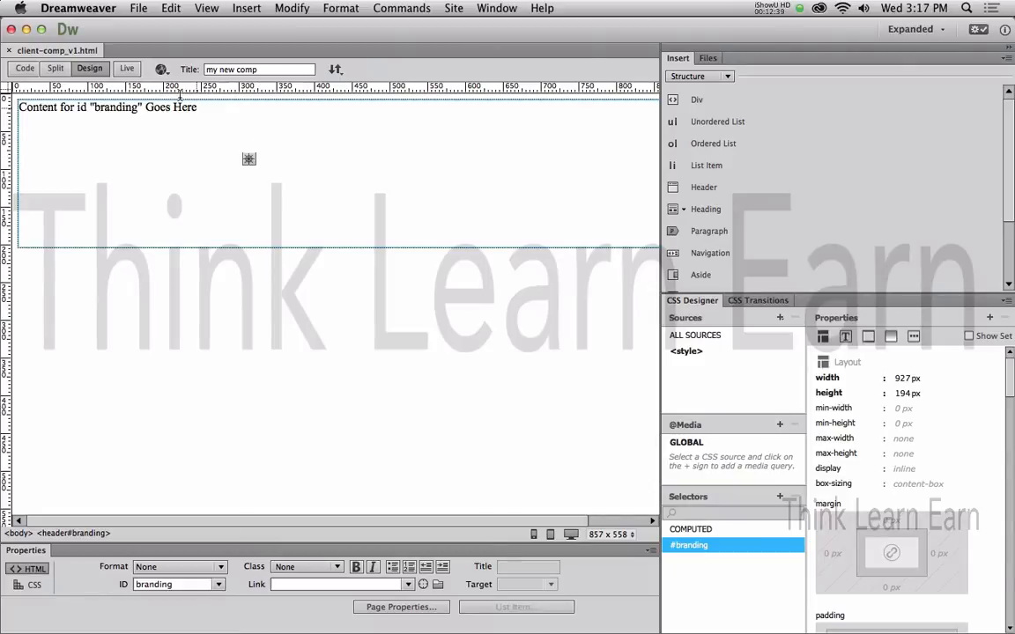
left_click(127, 68)
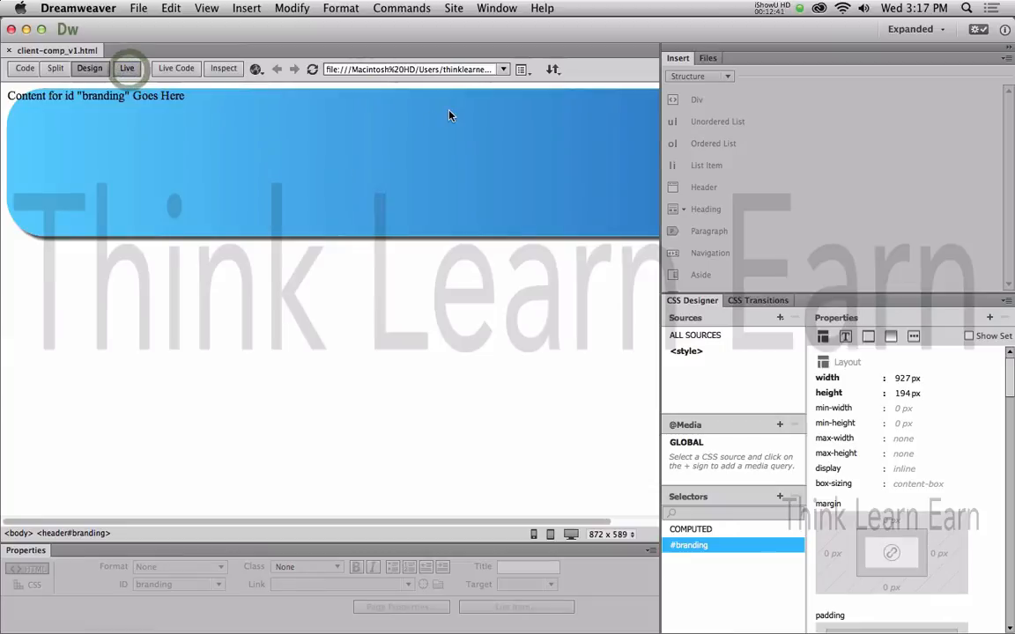
Preview the client-comp_v1.html page in Firefox to check the header's styling.
left_click(138, 8)
mouse_move(204, 245)
mouse_move(229, 264)
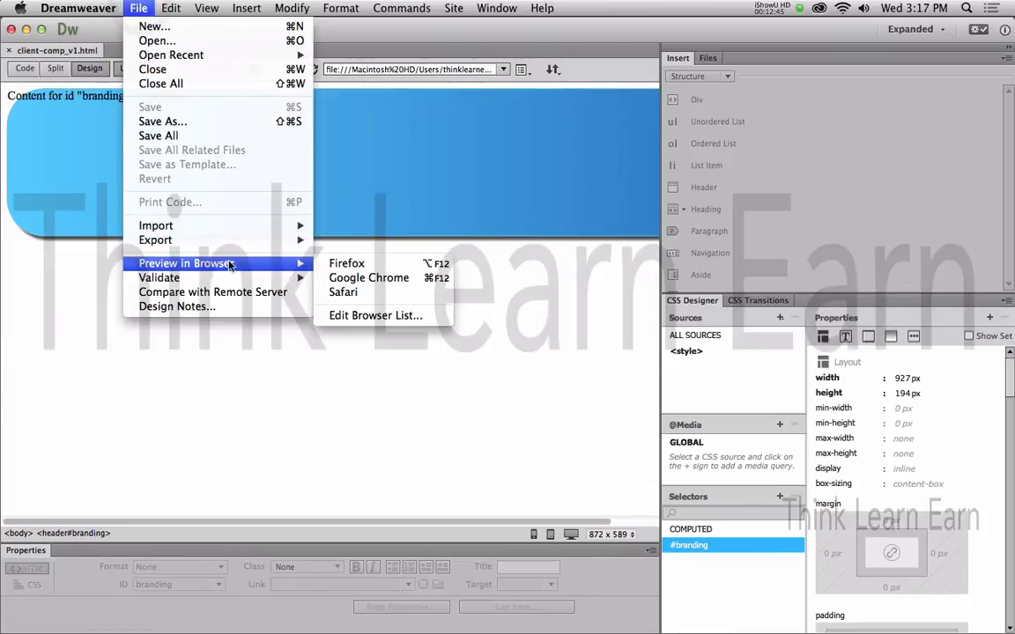
left_click(333, 264)
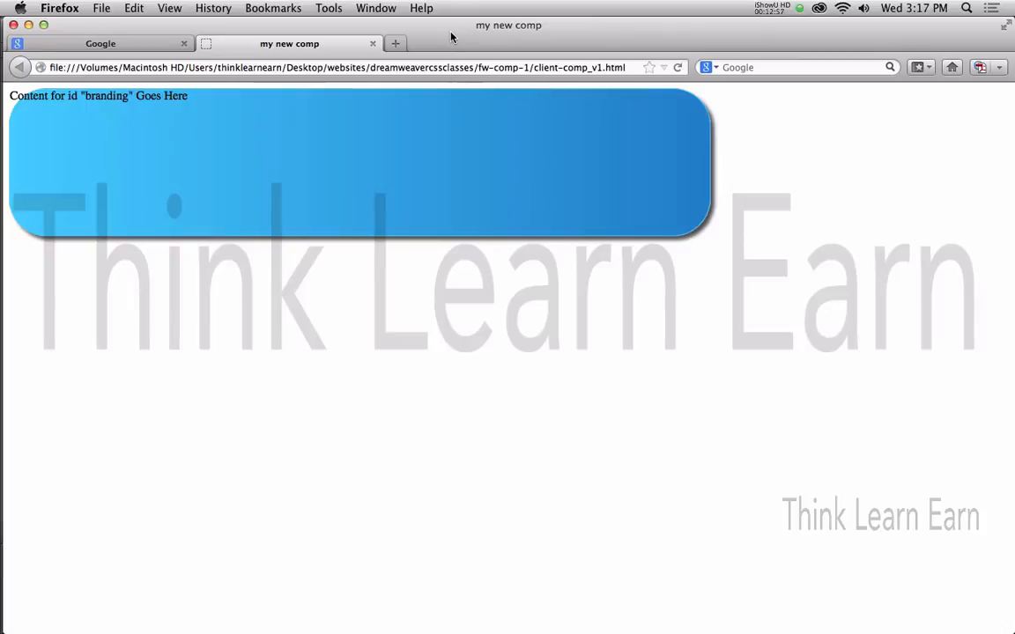
Switch to Fireworks and preview the fw-comp-v1.png comp in Firefox.
key("super+Tab")
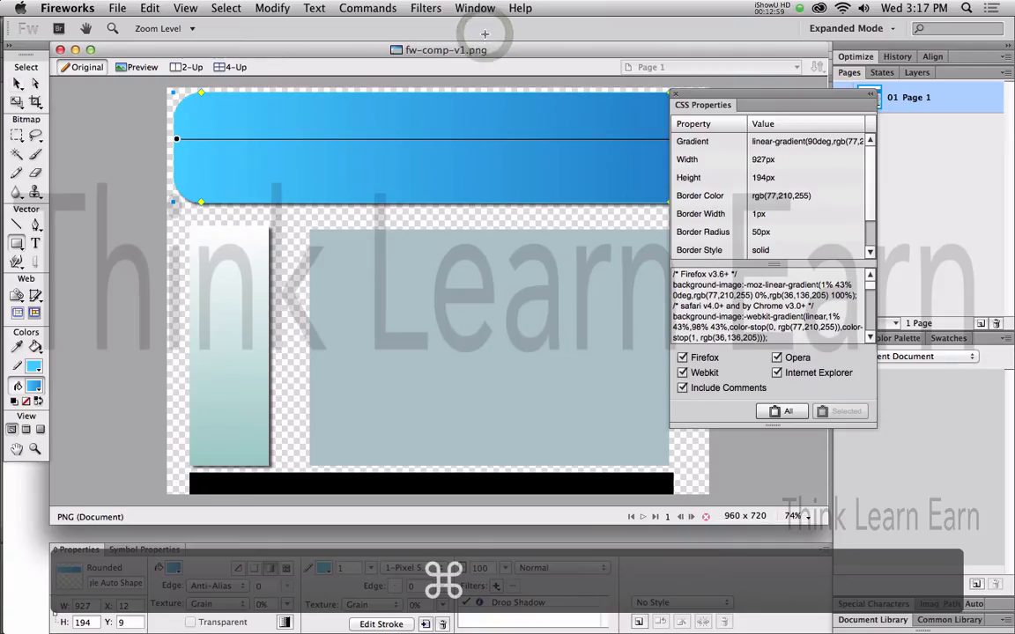
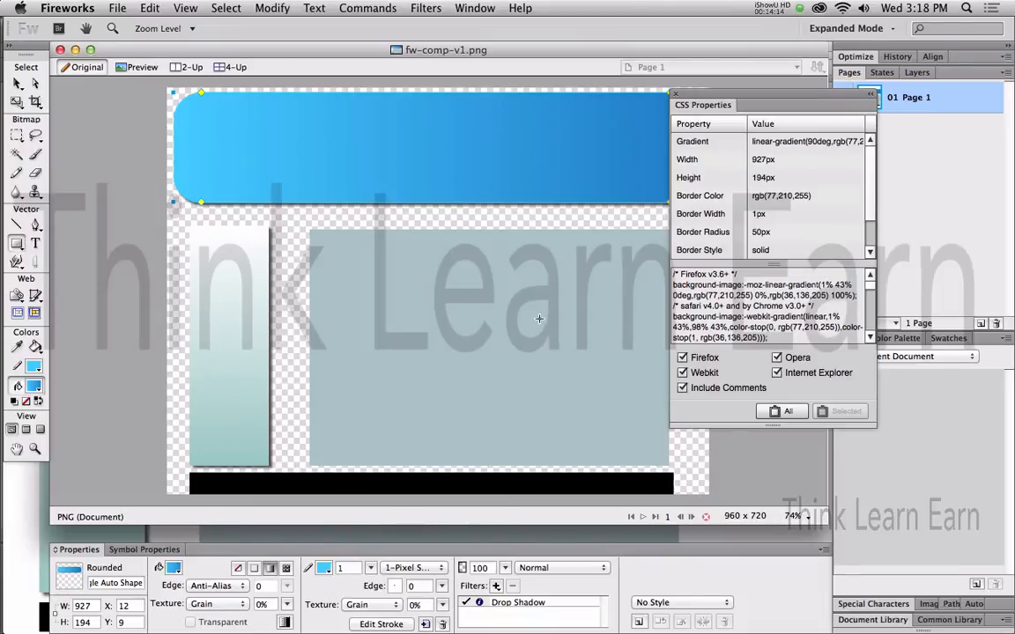
left_click(117, 8)
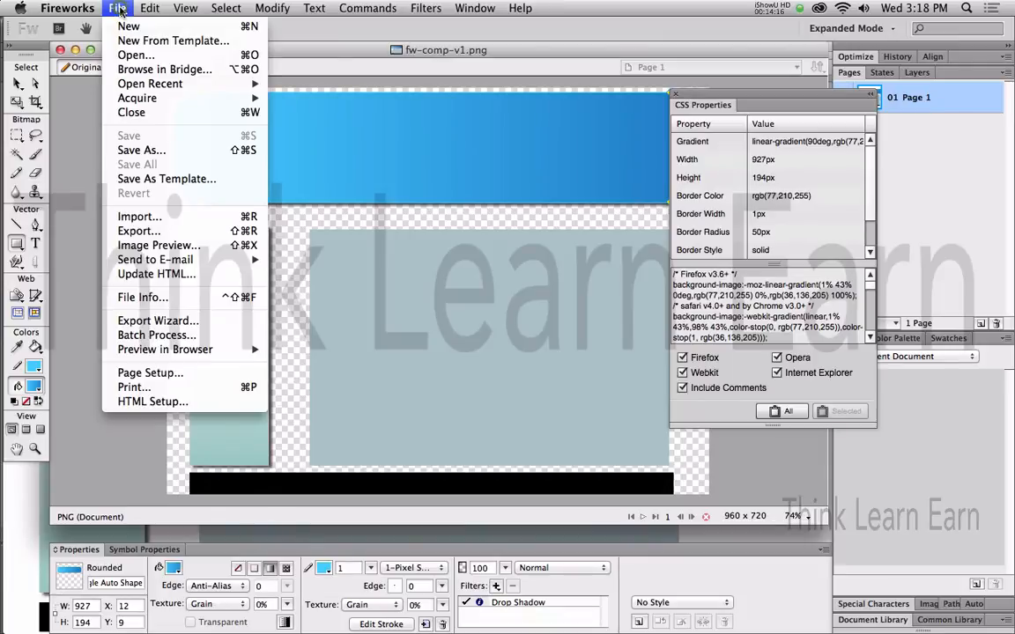
mouse_move(211, 350)
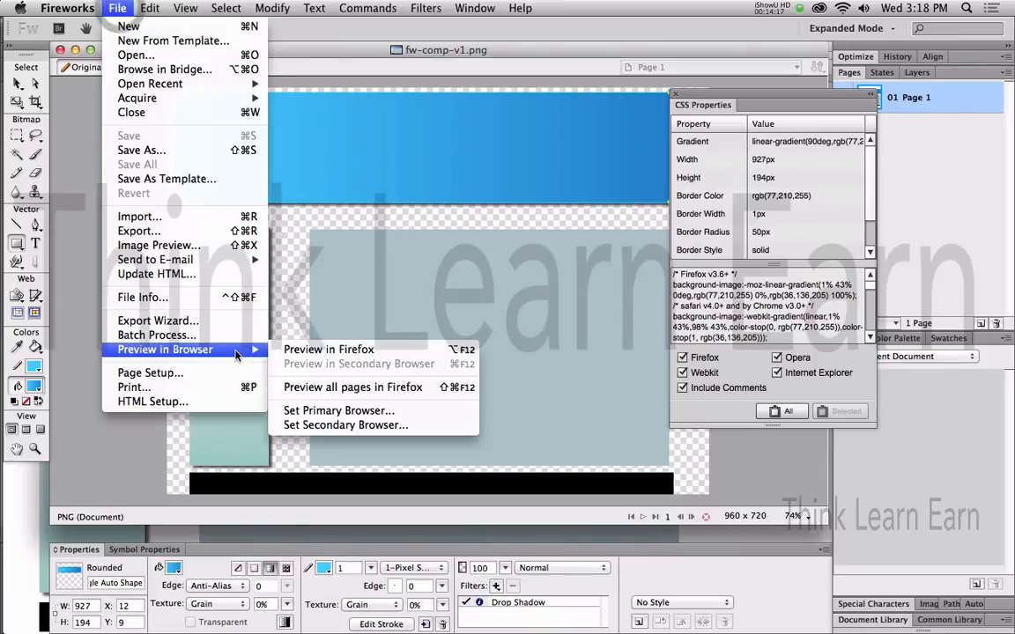
left_click(320, 356)
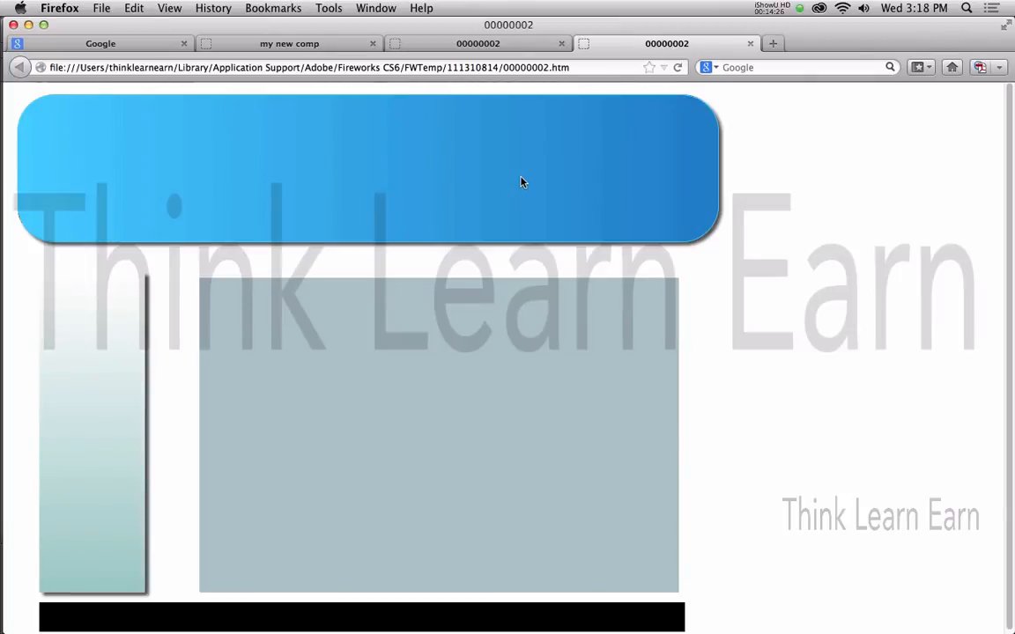
Back in Fireworks, set up an export of the comp as HTML and Images with the images put in a subfolder.
key("super+Tab")
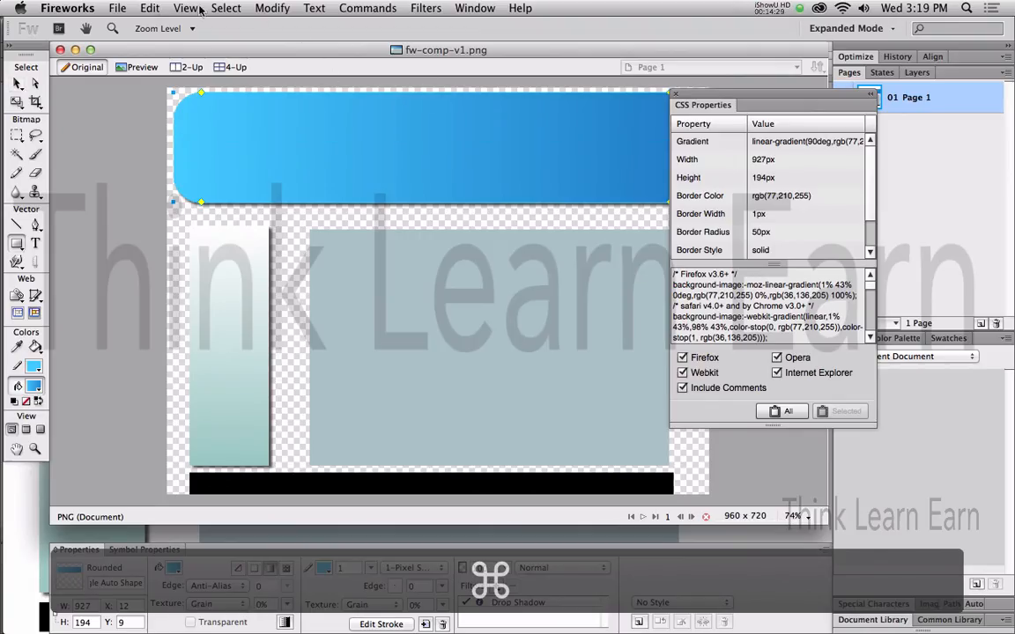
left_click(112, 7)
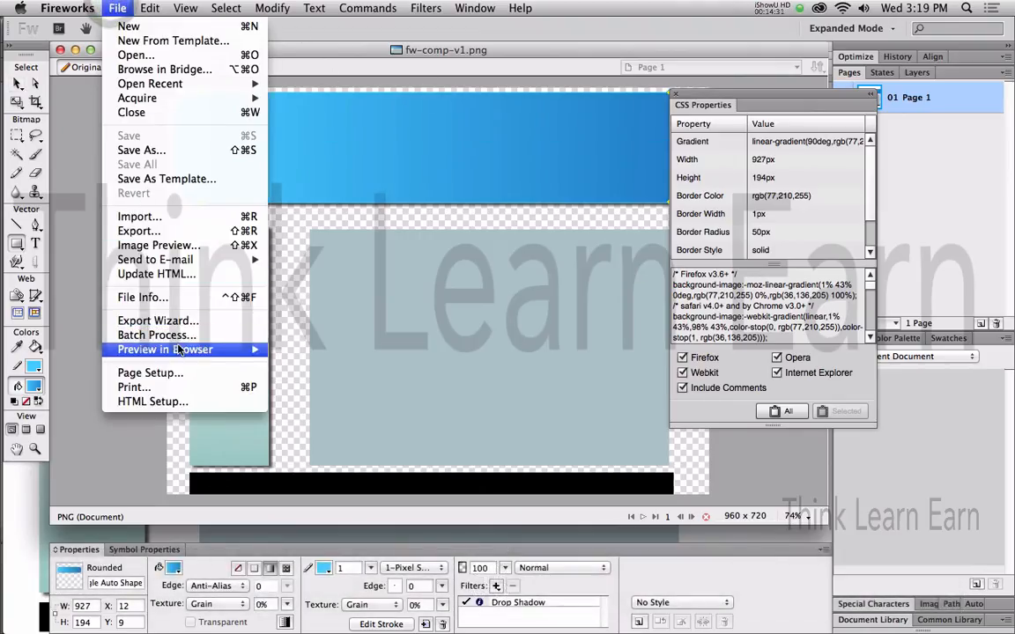
left_click(173, 230)
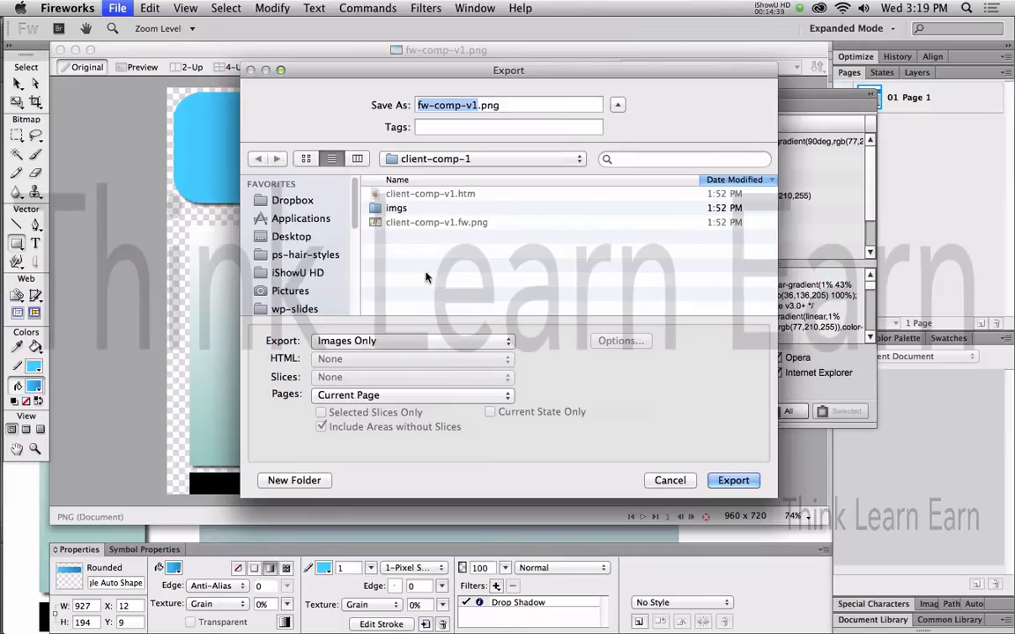
left_click(407, 342)
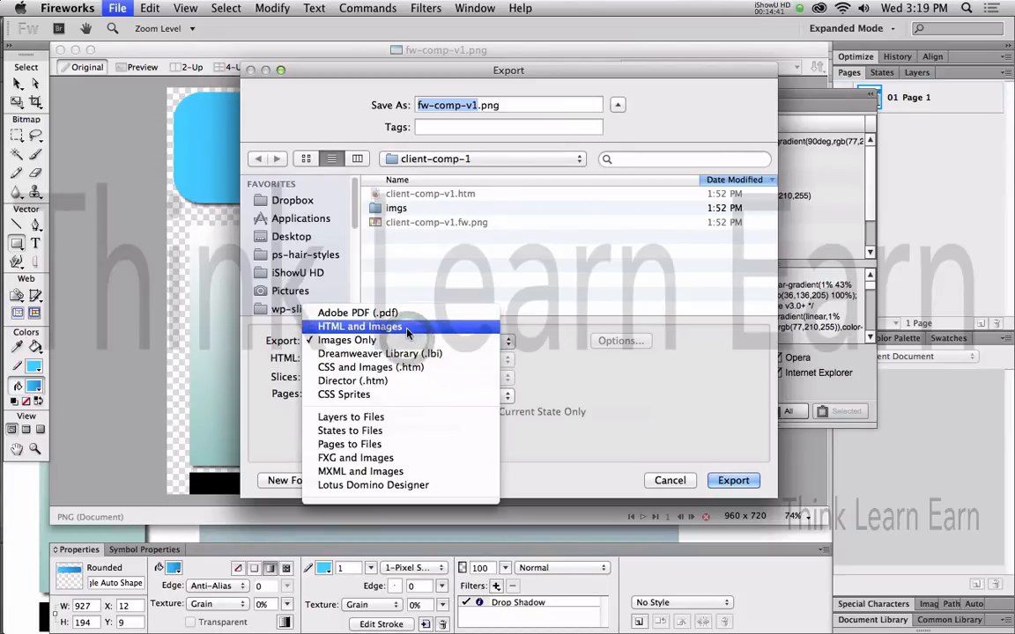
left_click(407, 328)
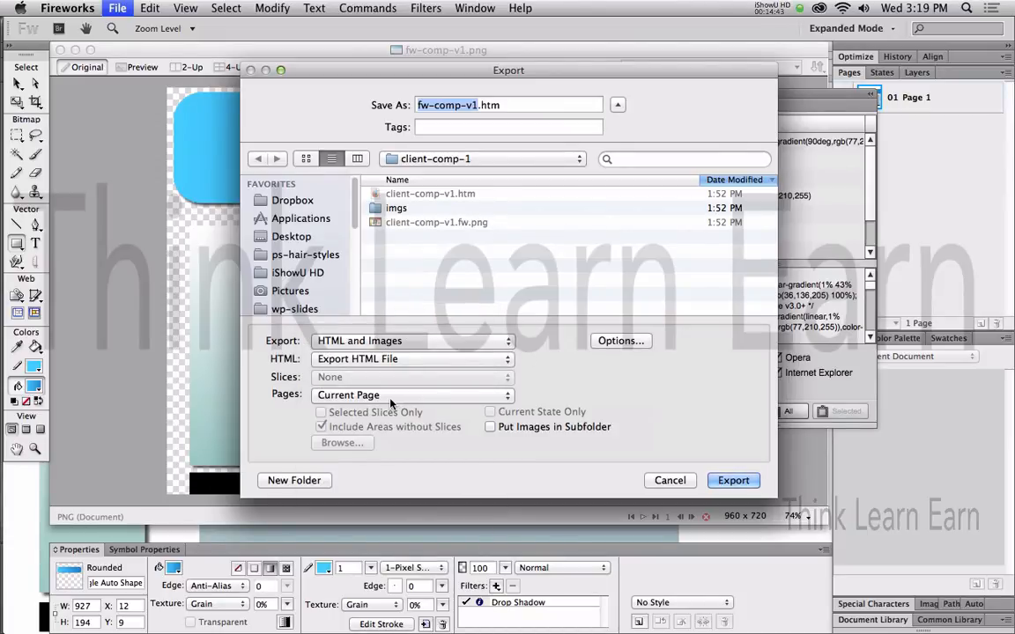
left_click(490, 426)
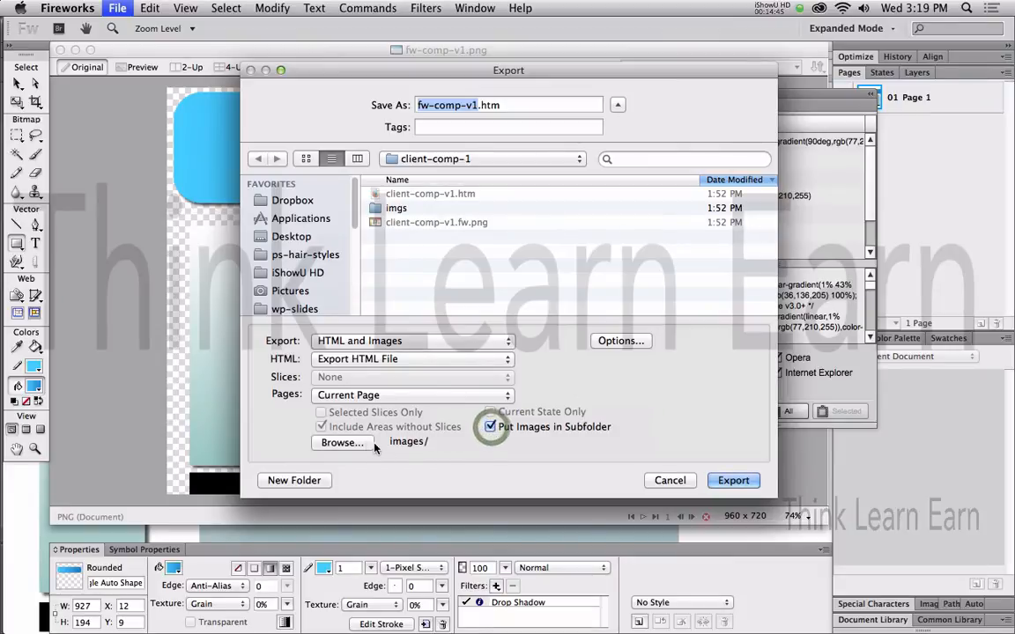
Create a folder named imgs inside dreamweavercssclasses/fw-comp-1 and choose it as the export's image subfolder.
key("Return")
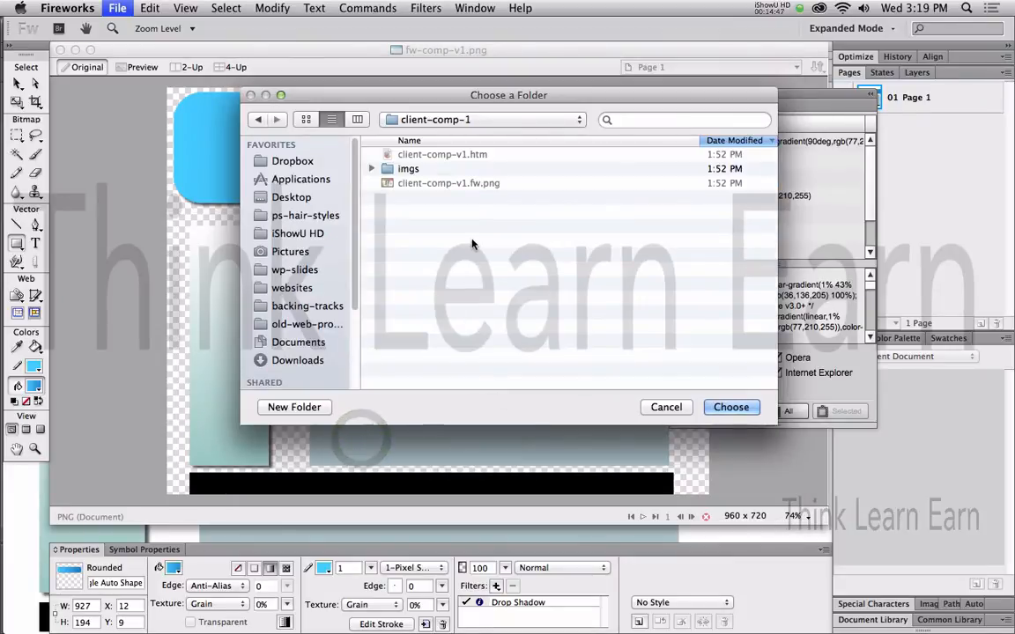
left_click(491, 121)
left_click(491, 133)
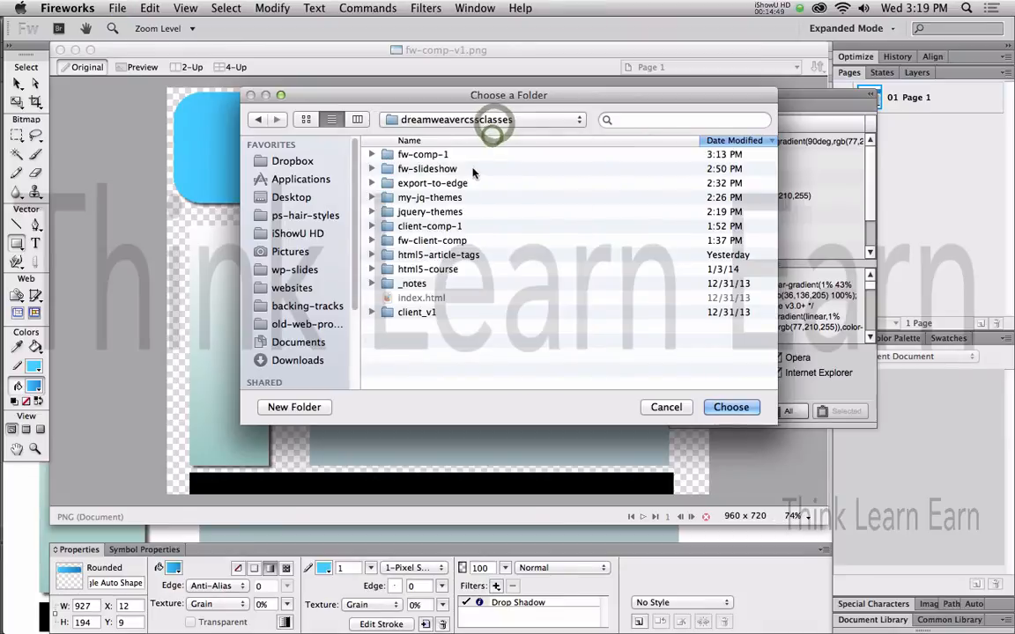
double_click(452, 156)
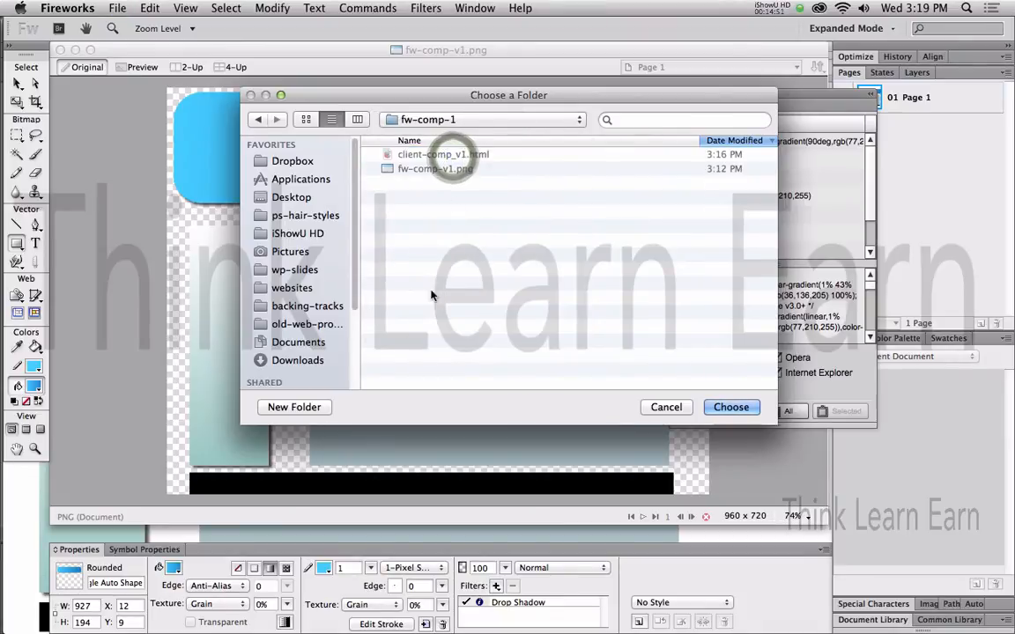
left_click(295, 407)
type("imgs")
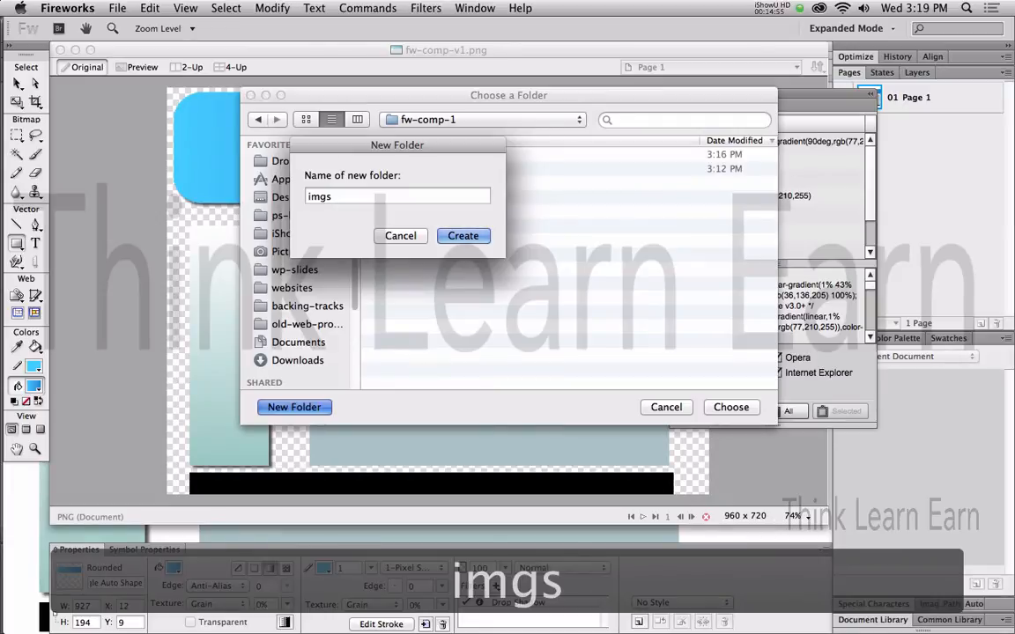
key("Return")
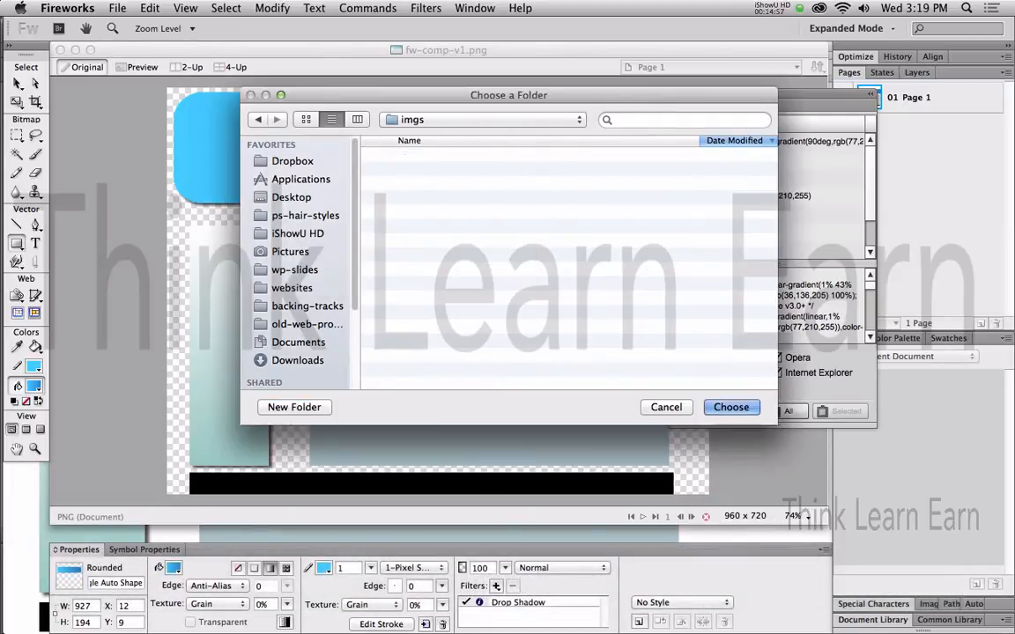
left_click(738, 409)
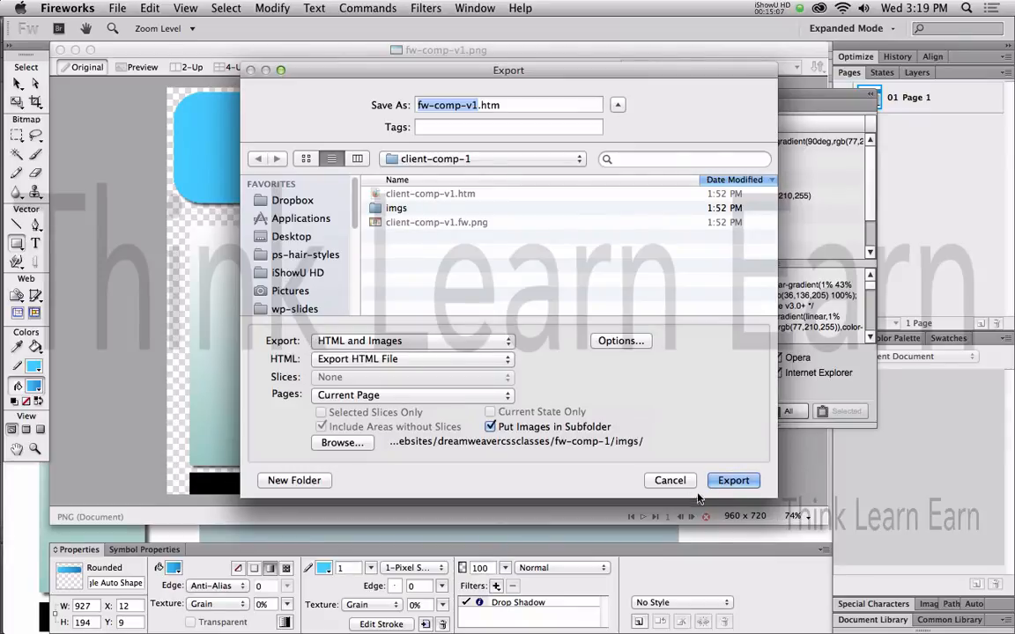
Export the comp as fw-comp-v1.htm into the client-comp-1 folder, save the Fireworks document, and switch to Dreamweaver.
left_click(732, 480)
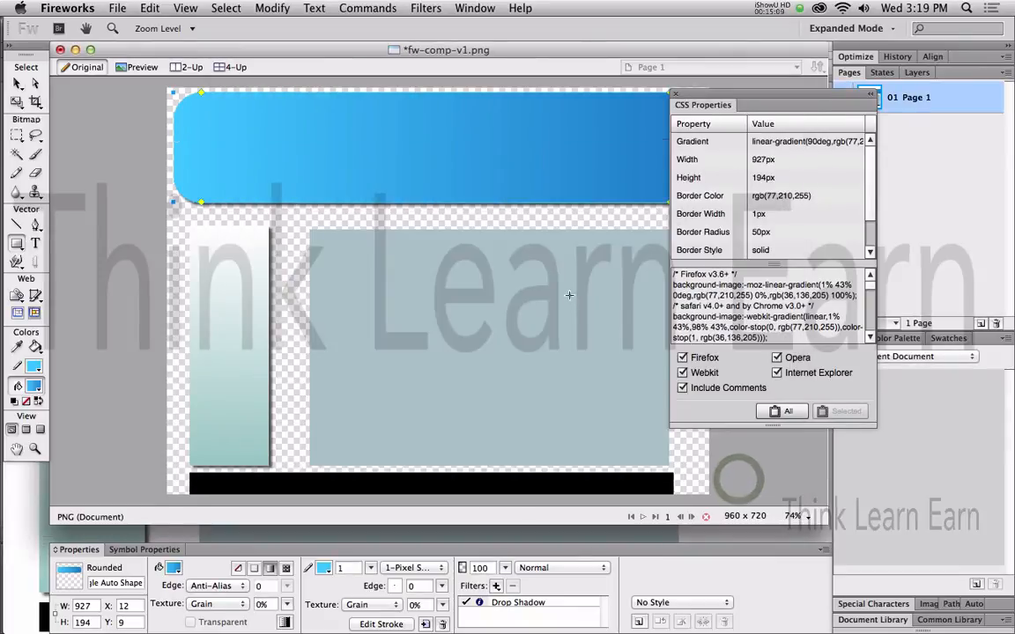
key("super+s")
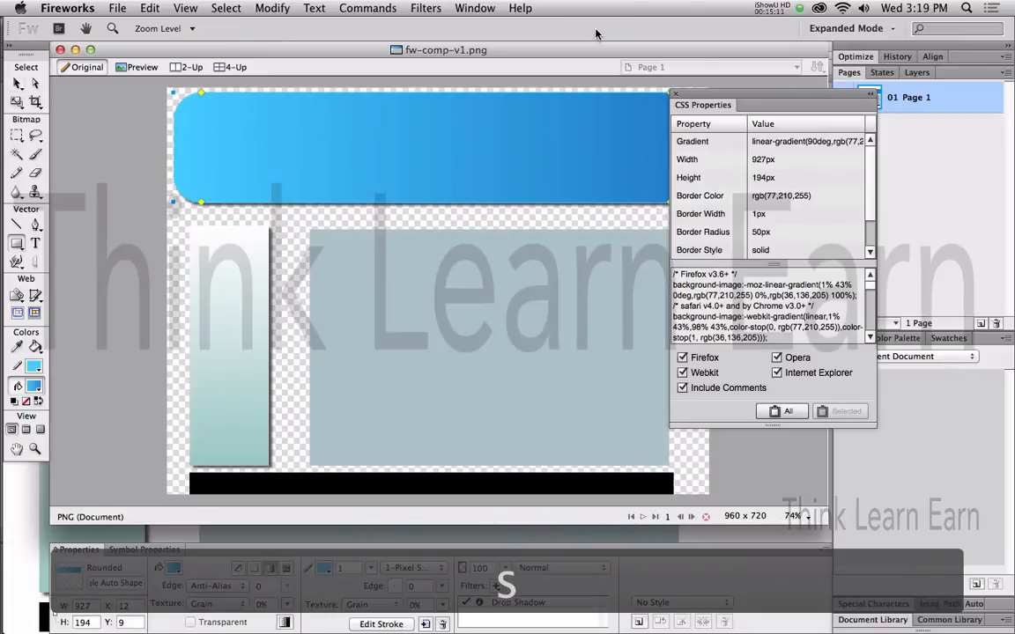
key("super+Tab")
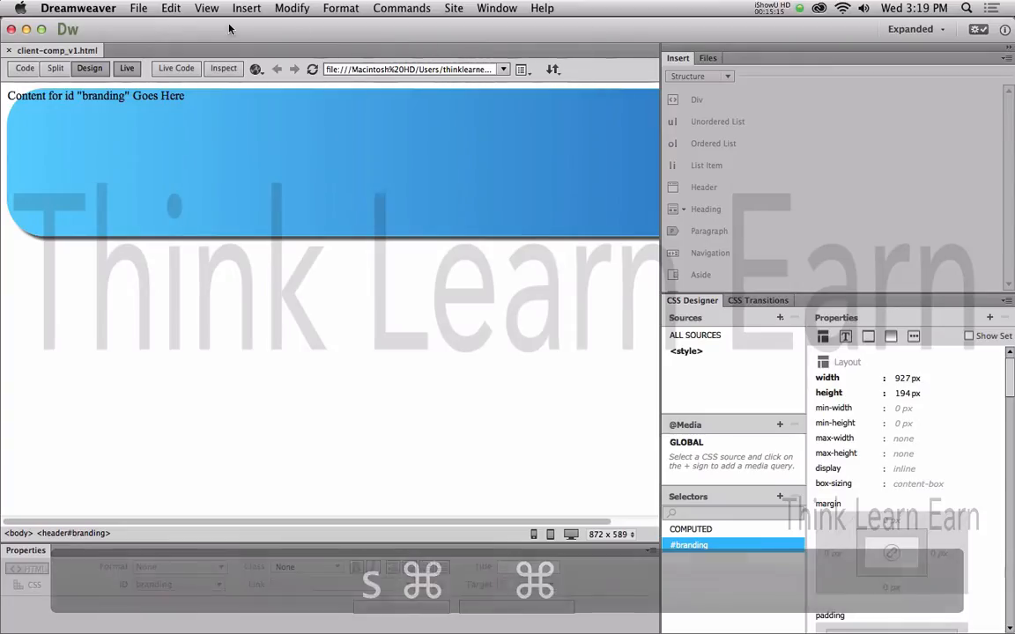
Open client-comp_v1.html from the fw-comp-1 folder.
key("super+o")
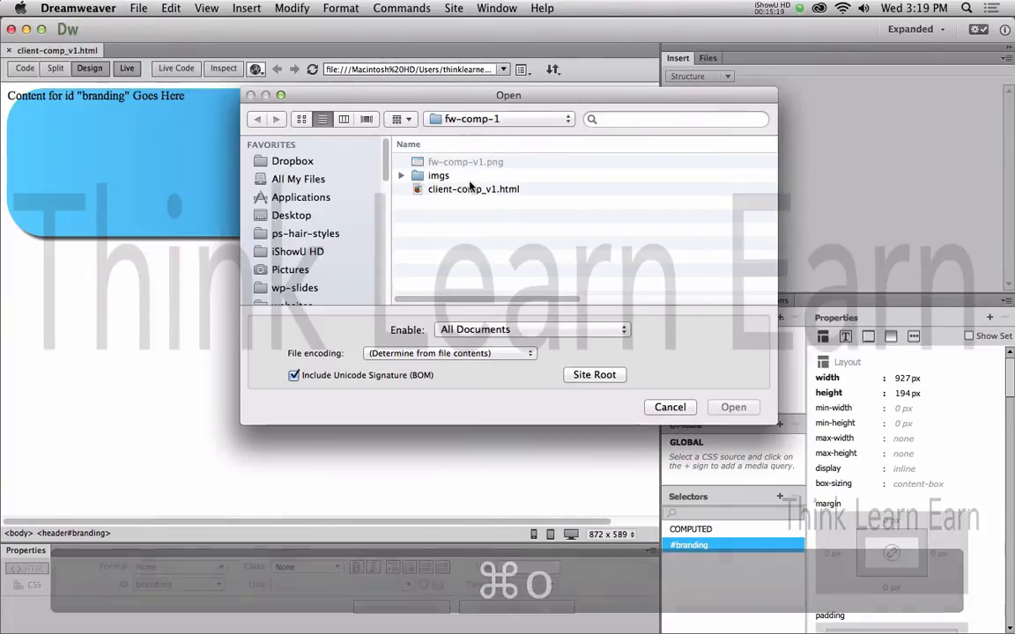
left_click(473, 119)
left_click(473, 135)
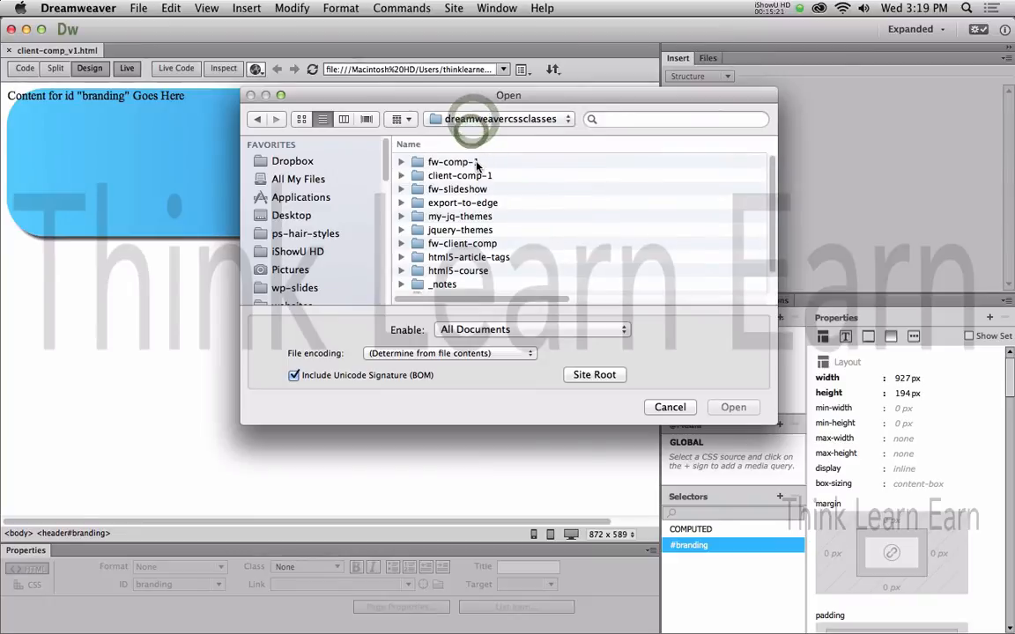
double_click(474, 162)
left_click(487, 190)
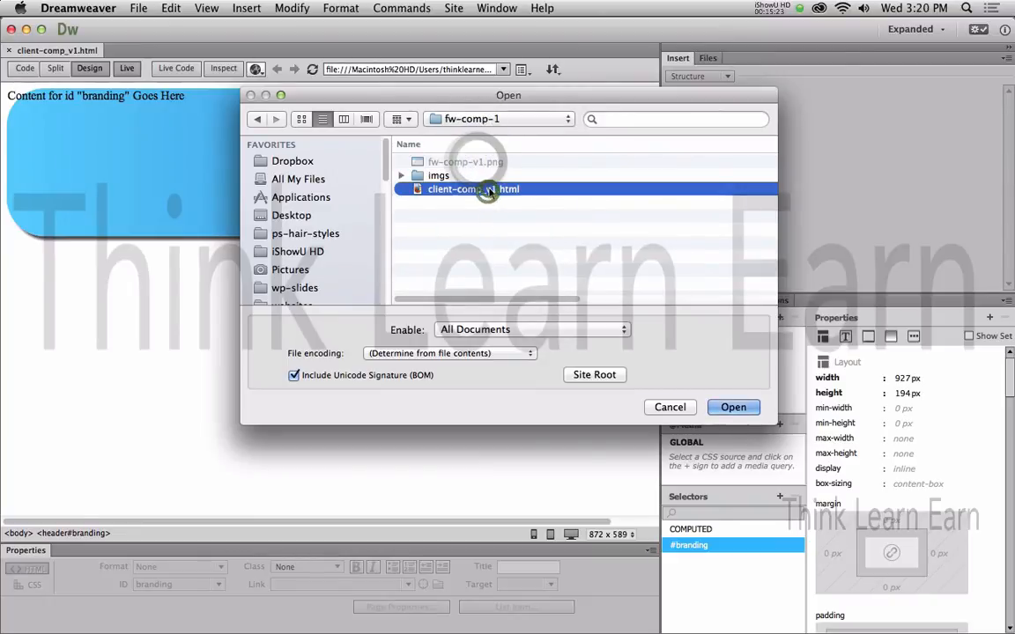
left_click(487, 190)
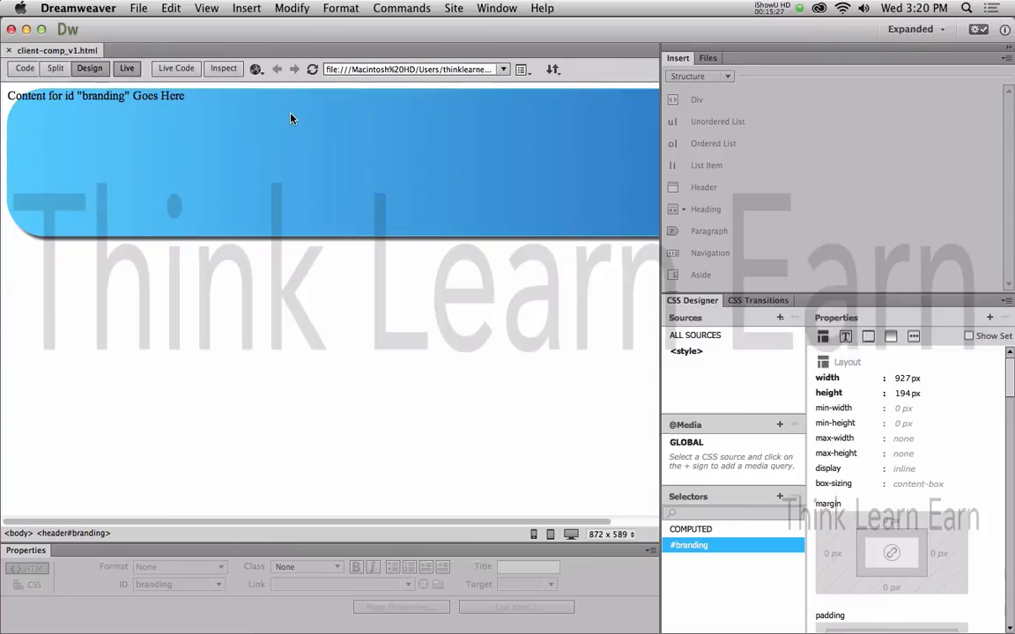
Open the exported fw-comp-v1.htm page from the client-comp-1 folder.
key("super+o")
left_click(477, 119)
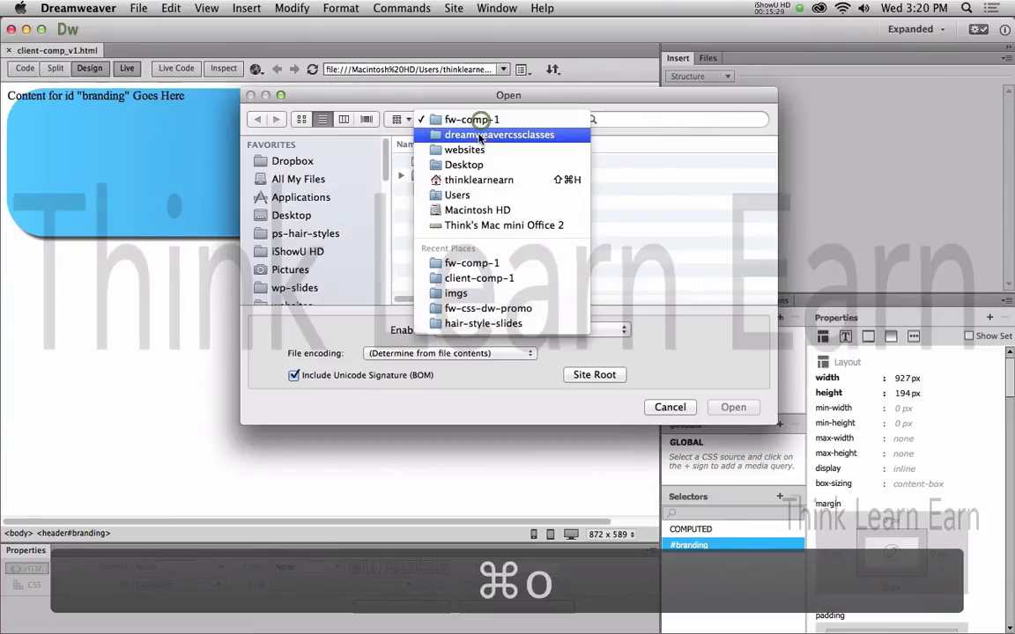
left_click(480, 135)
double_click(476, 167)
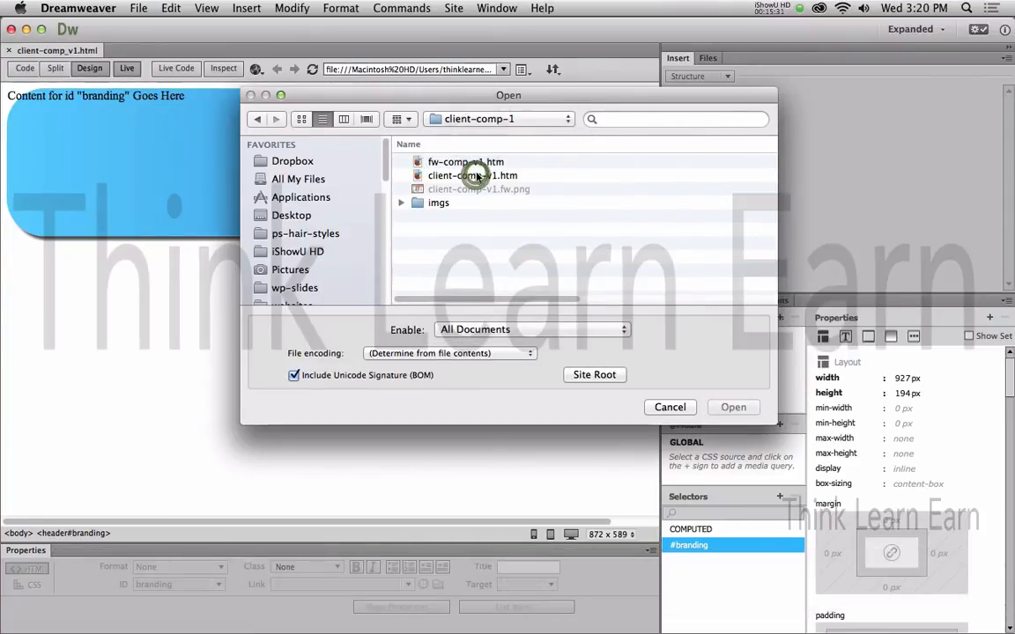
double_click(480, 162)
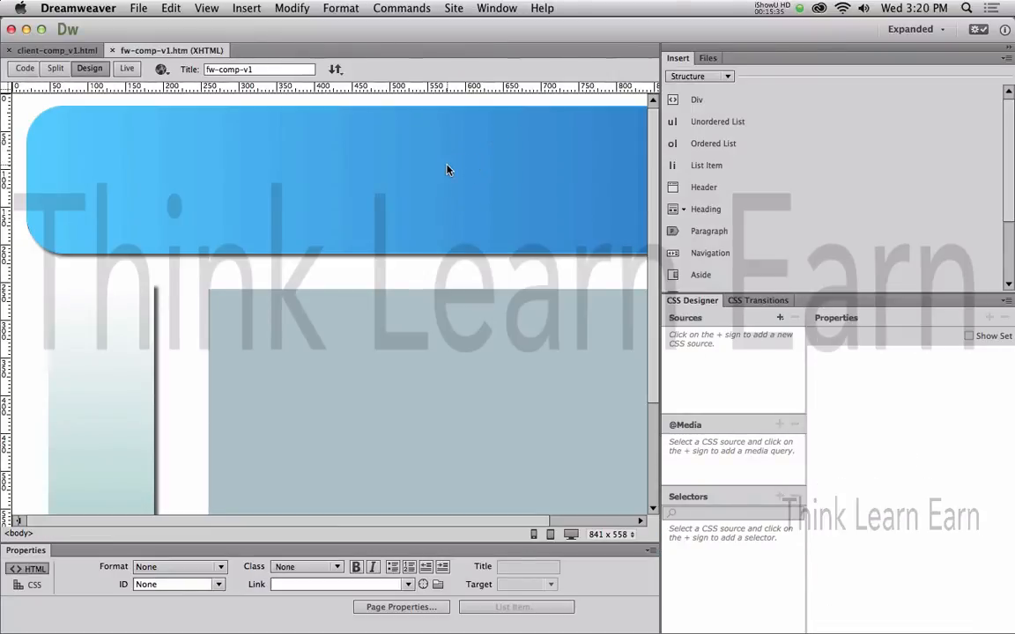
Send the comp image on the fw-comp-v1 page to Fireworks for editing, using a PNG as its source.
left_click(447, 169)
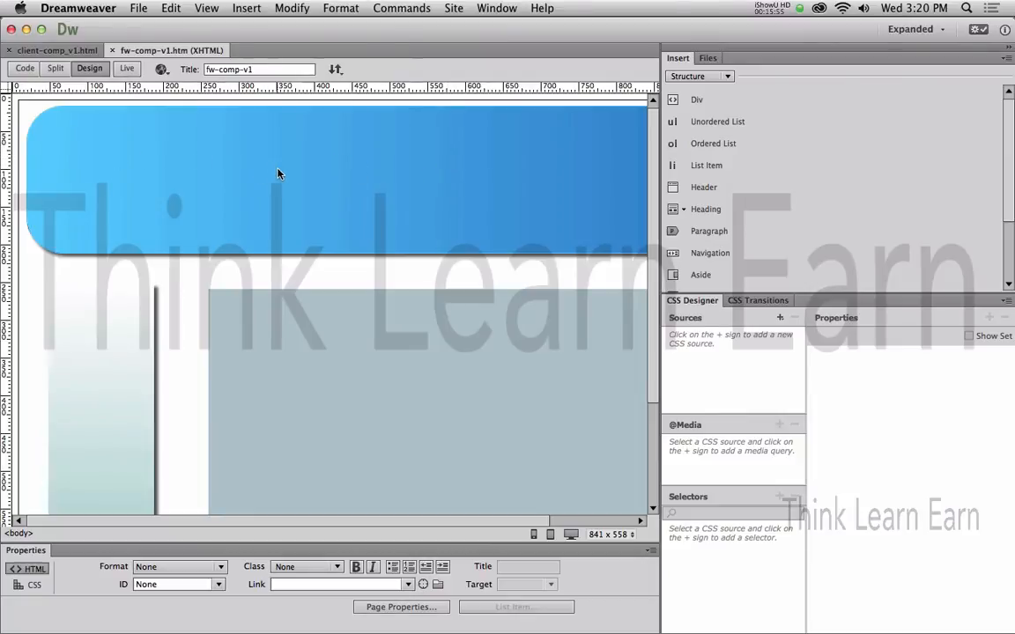
left_click(335, 184)
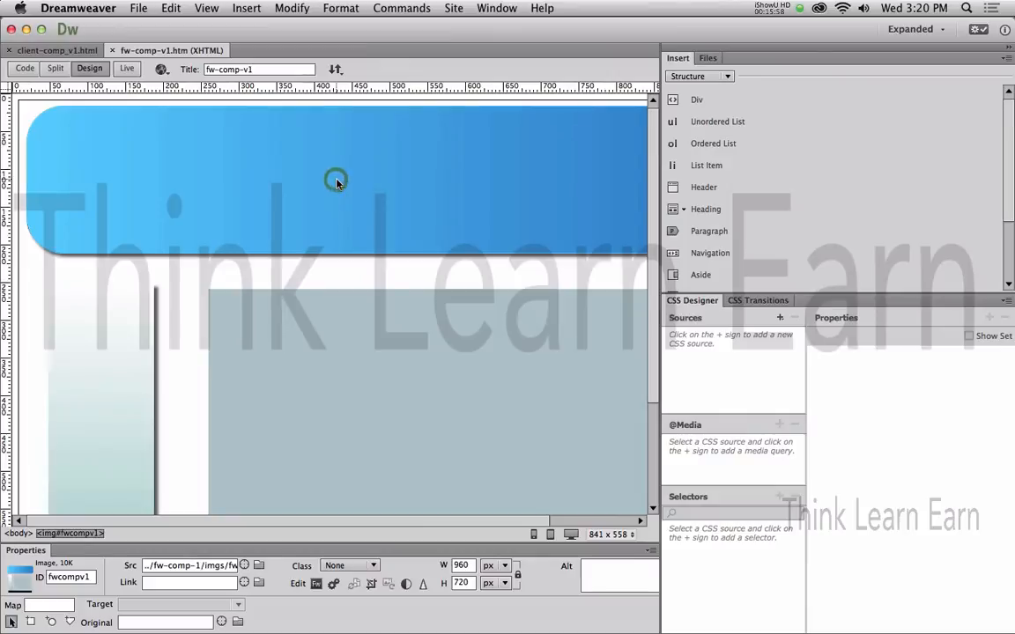
left_click(316, 583)
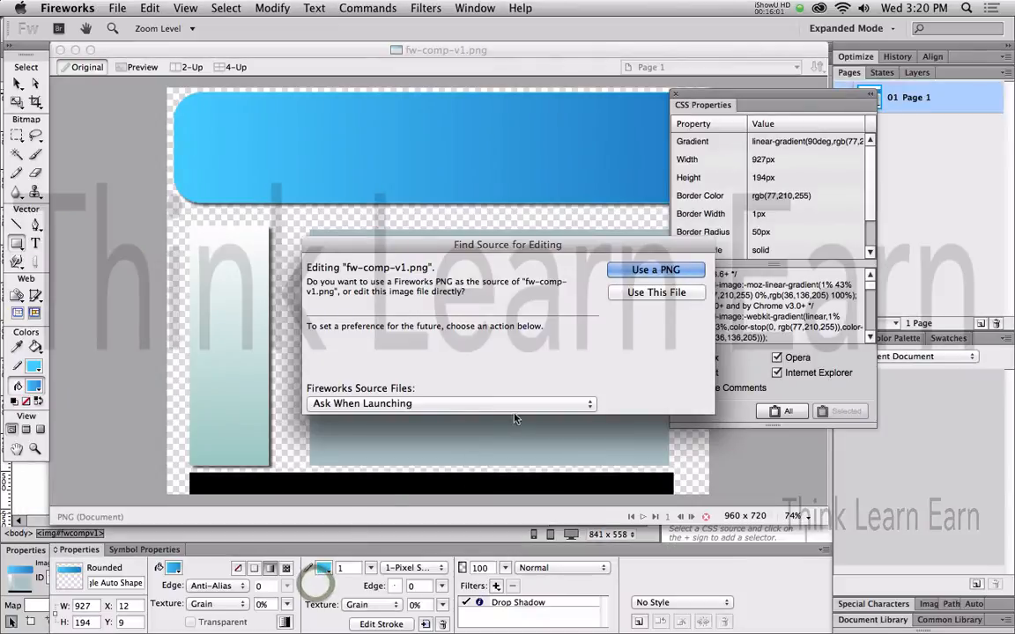
left_click(641, 271)
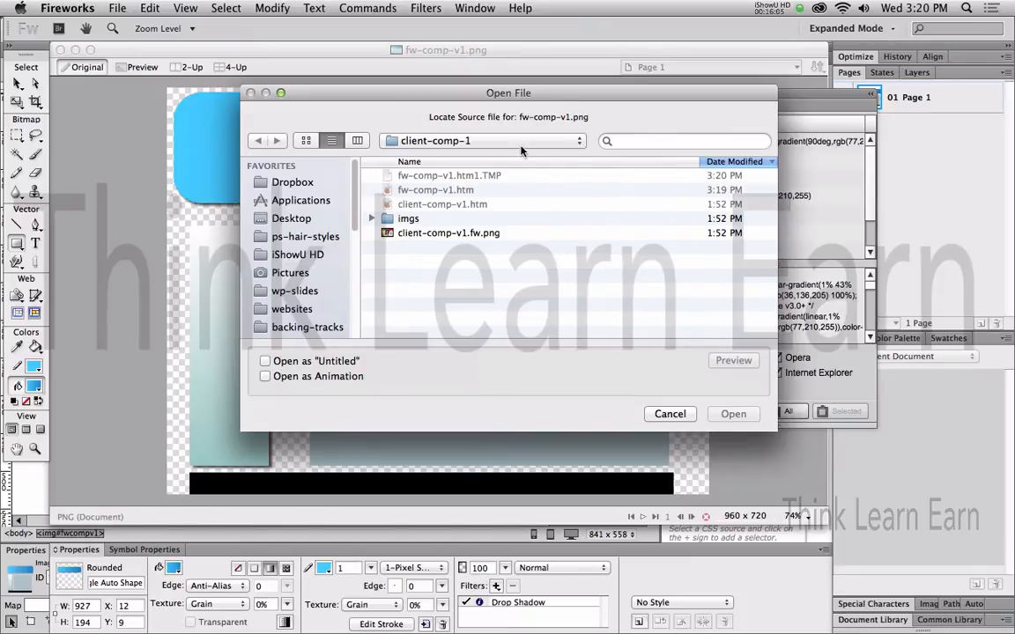
Choose fw-comp-v1.png from the fw-comp-1 folder in dreamweavercssclasses as the source file and open it.
left_click(493, 141)
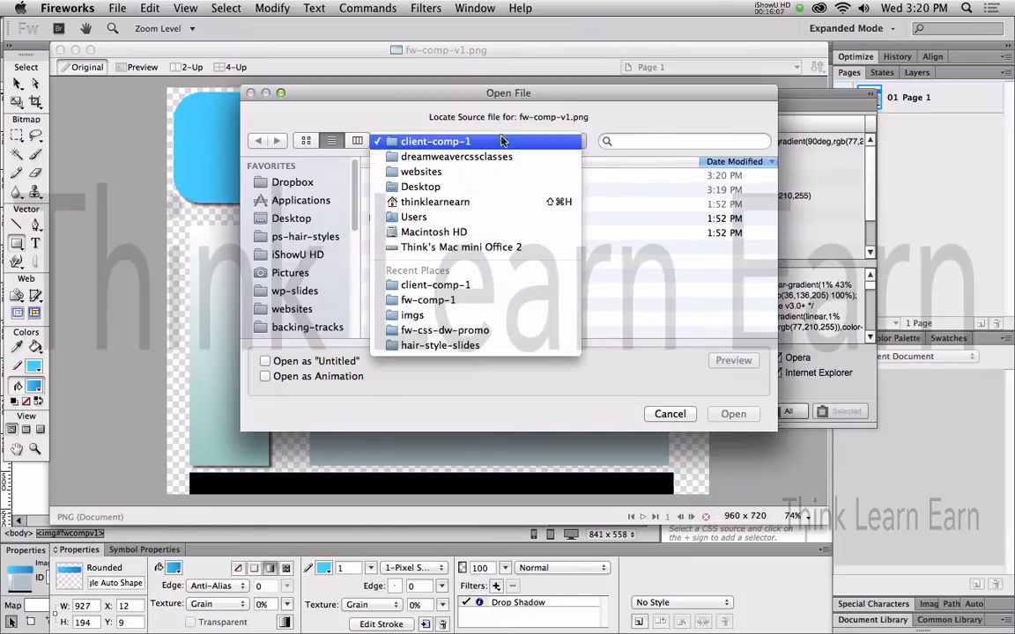
left_click(493, 155)
double_click(459, 177)
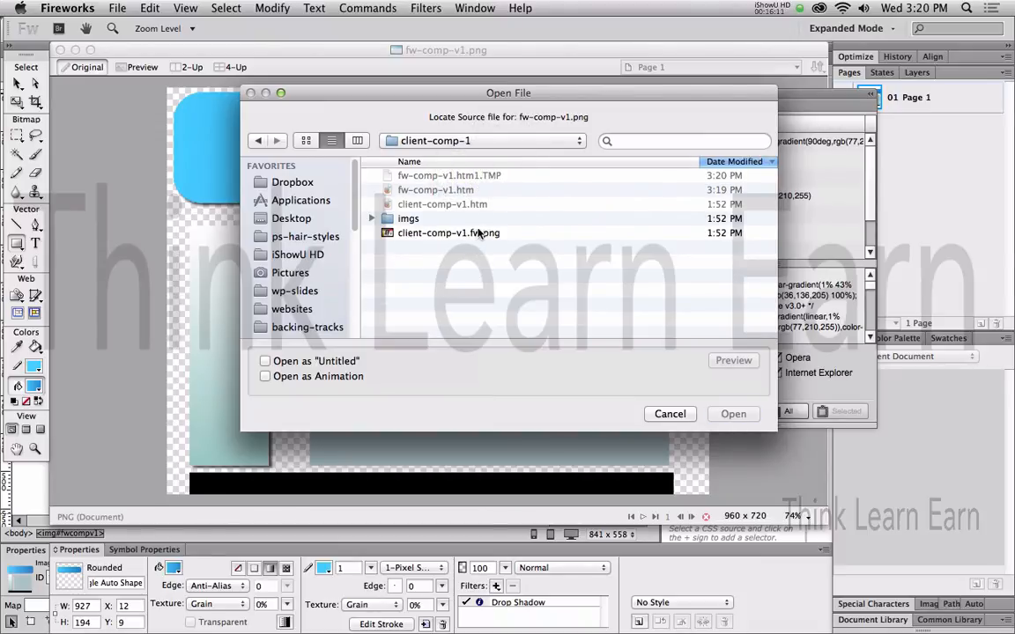
left_click(493, 143)
left_click(493, 155)
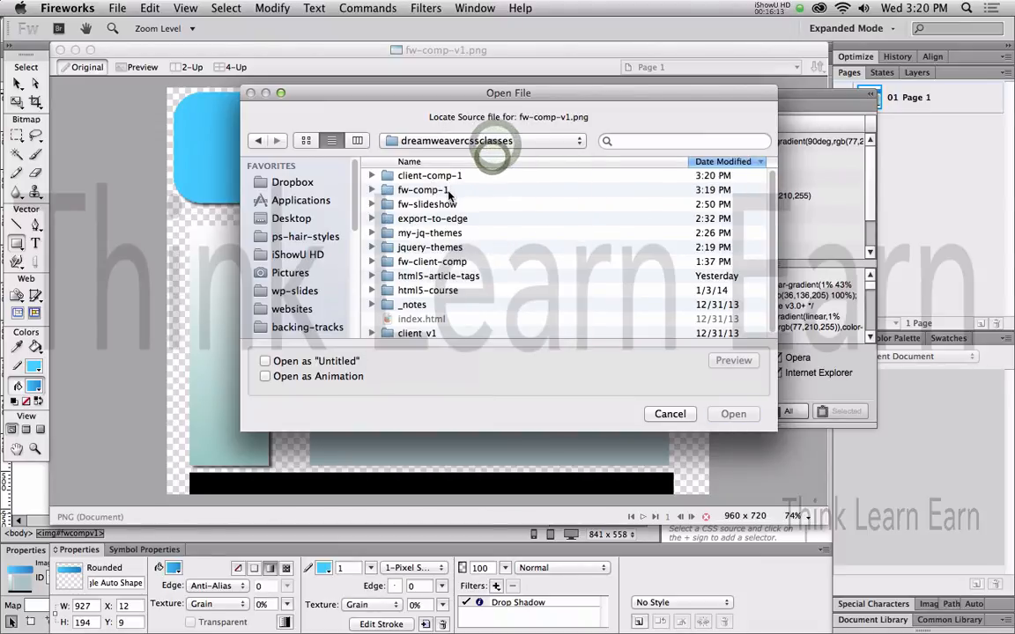
double_click(447, 190)
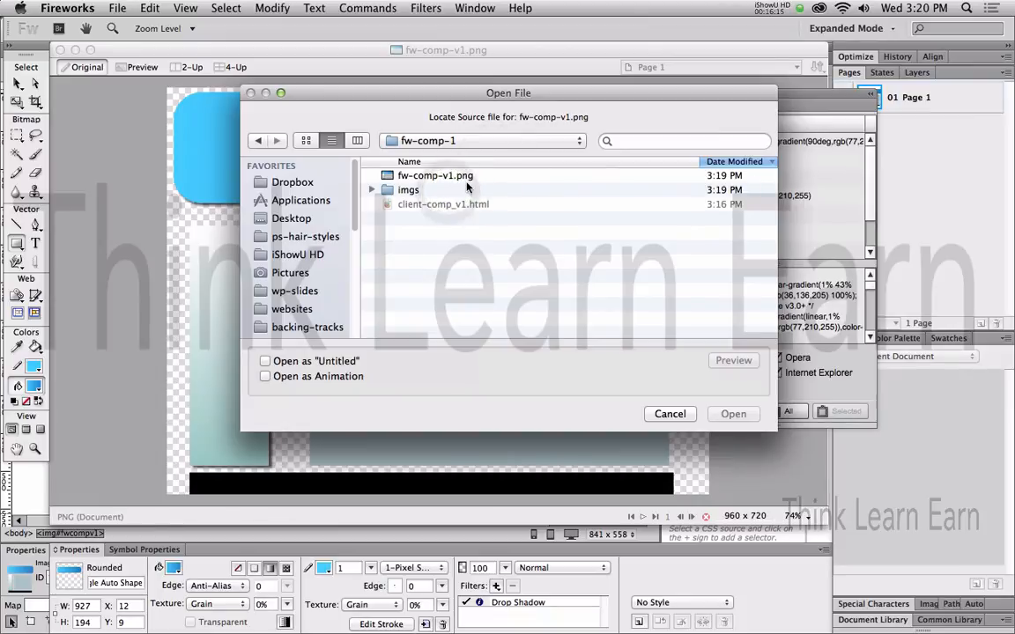
left_click(468, 177)
double_click(468, 177)
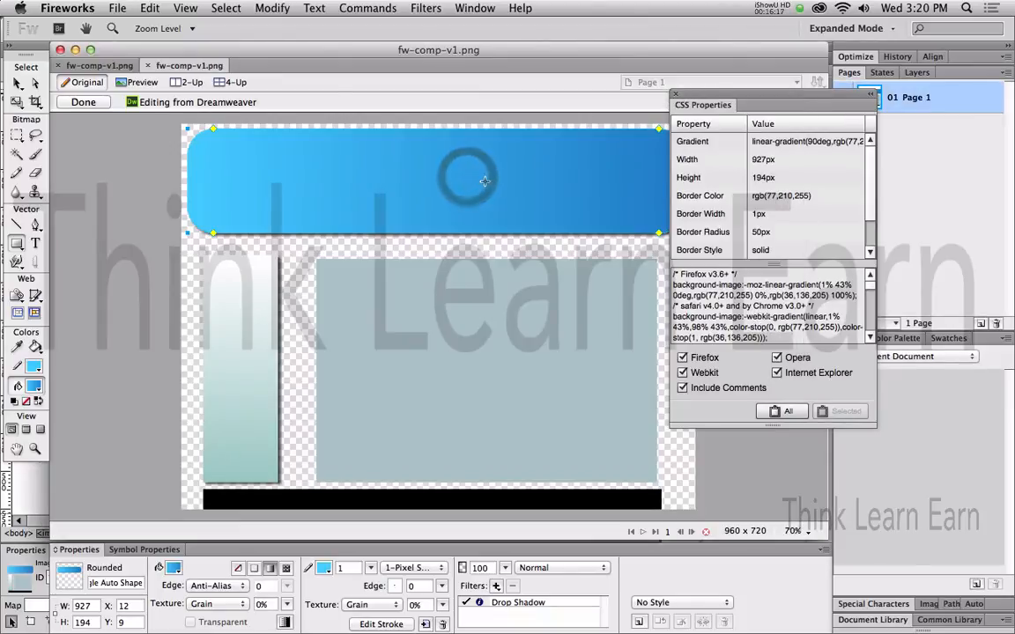
Add the text "hsdhsd ssd" to the blue header, finish the round-trip edit back to Dreamweaver, and save the page.
left_click(35, 243)
left_click(226, 157)
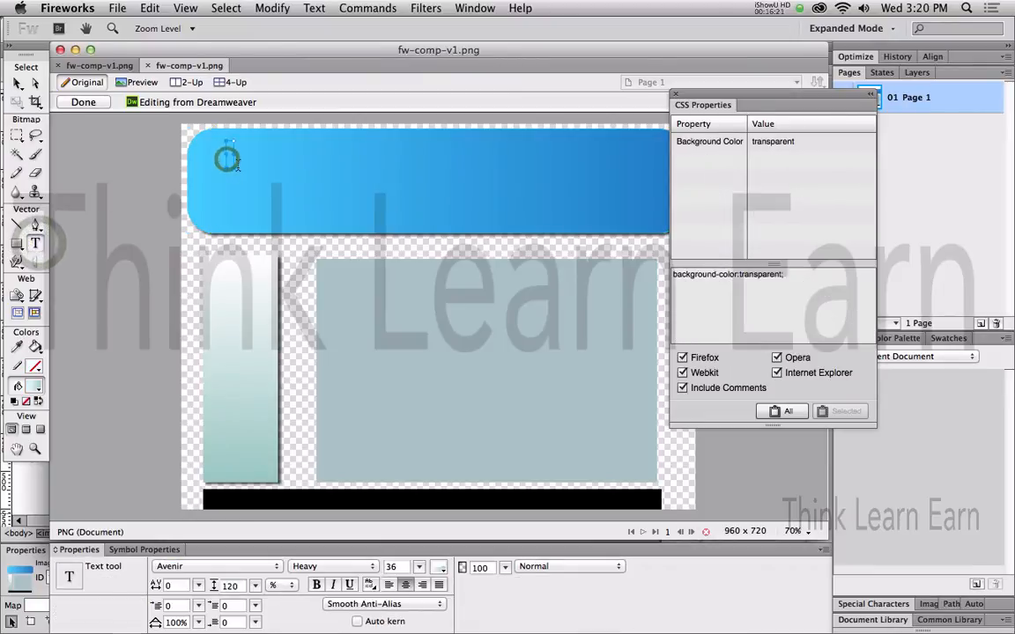
type("hsdhsd ssd")
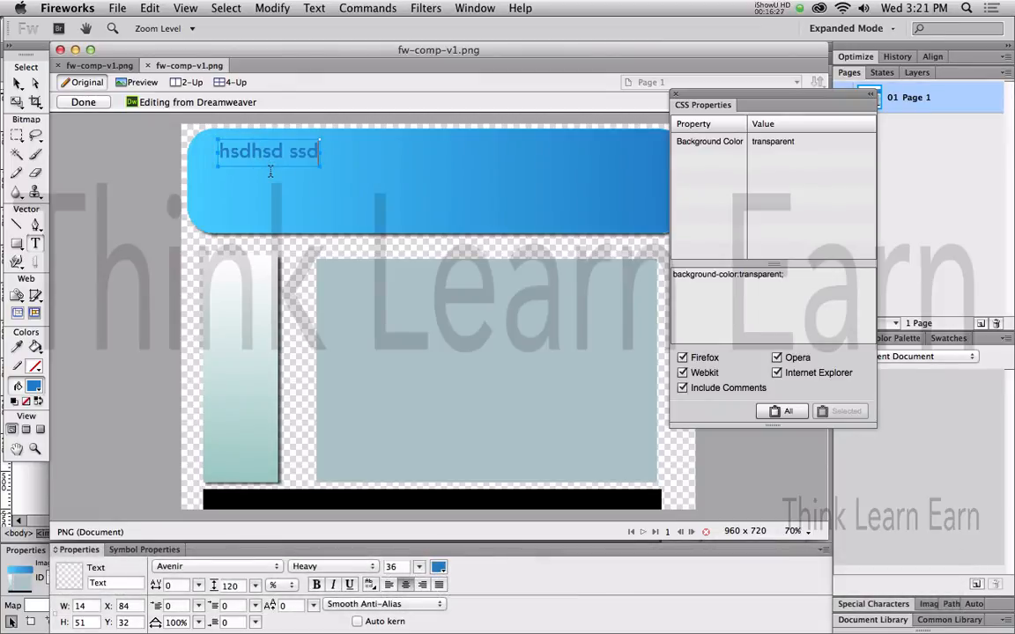
left_click(91, 104)
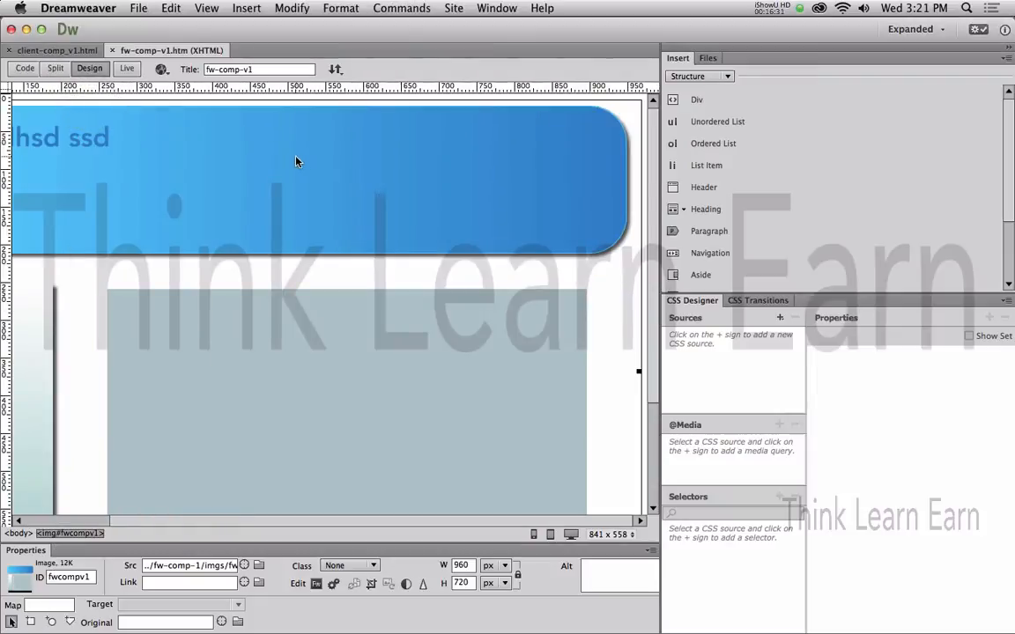
left_click(296, 160)
key("super+s")
Switch to Fireworks and move the CSS Properties panel off the comp's header.
left_click(330, 33)
key("super+Tab")
key("t")
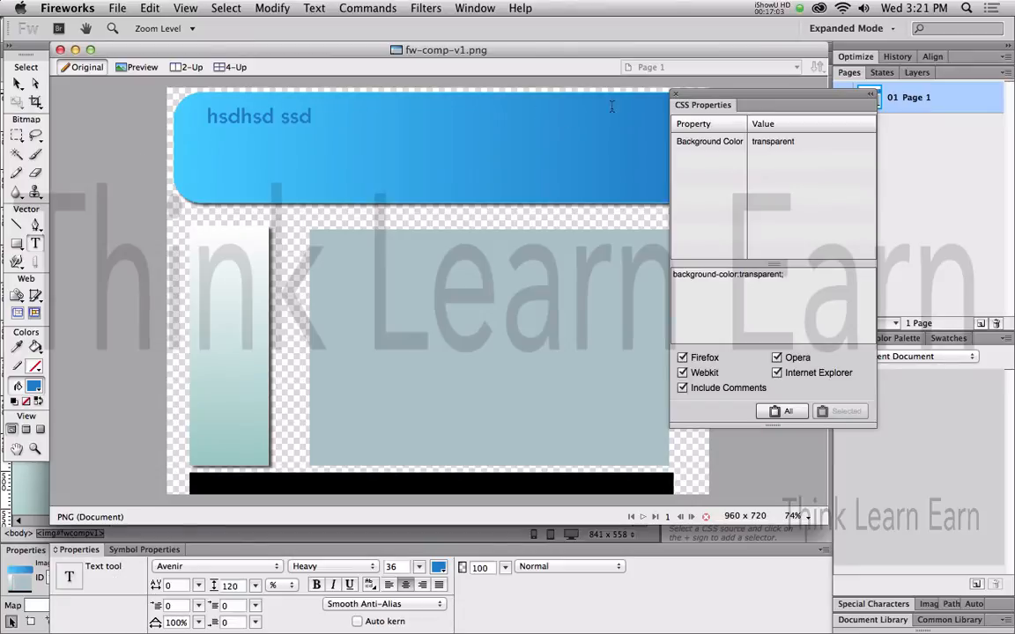
left_click_drag(688, 105, 749, 124)
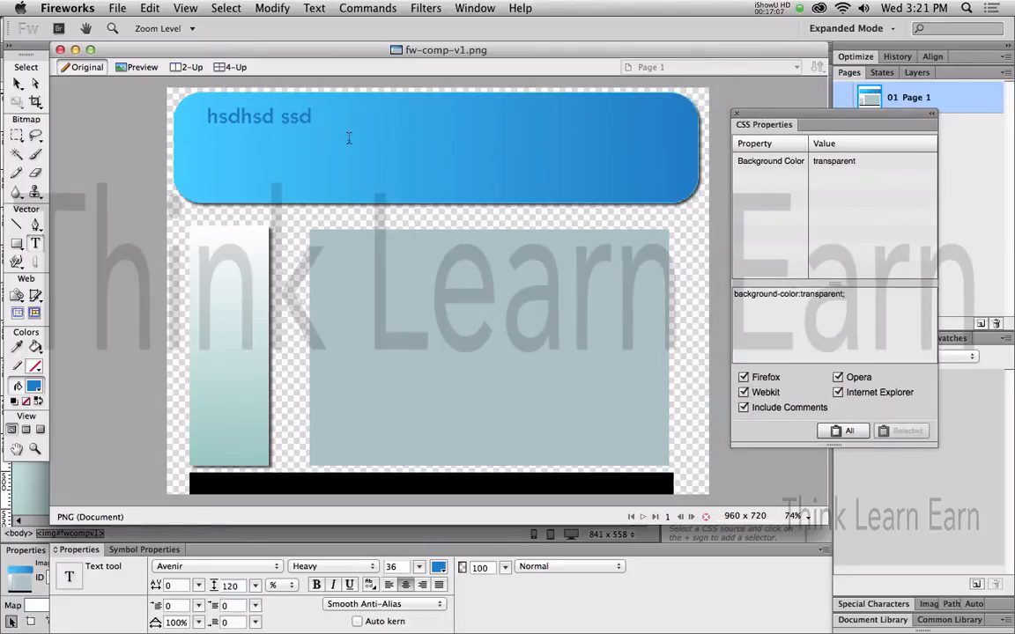
Replace the header text with "Mysite.com".
left_click(278, 116)
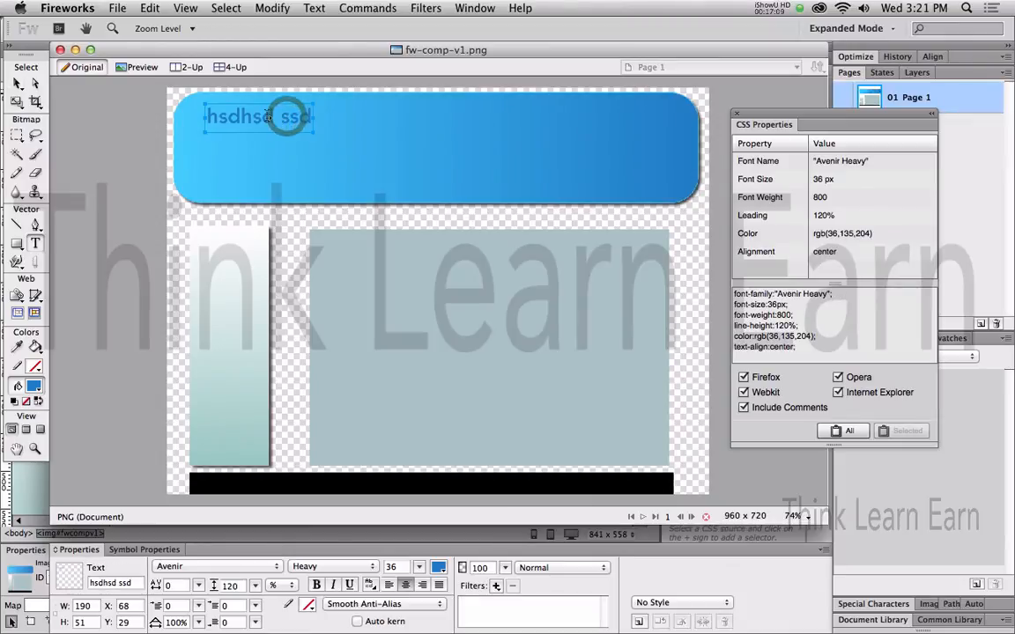
key("super+a")
type("Mys")
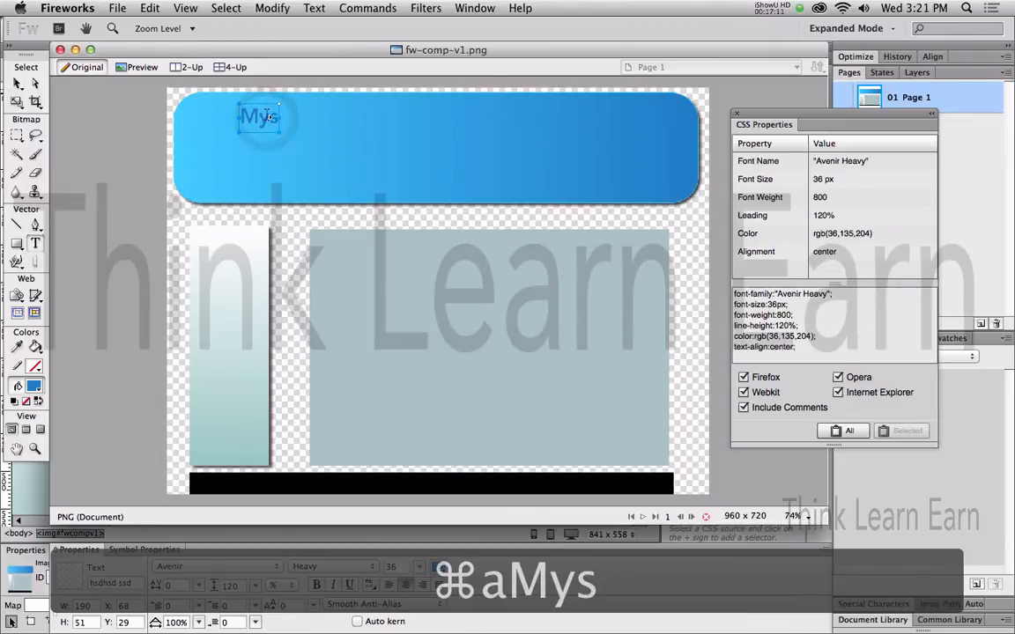
type("ite")
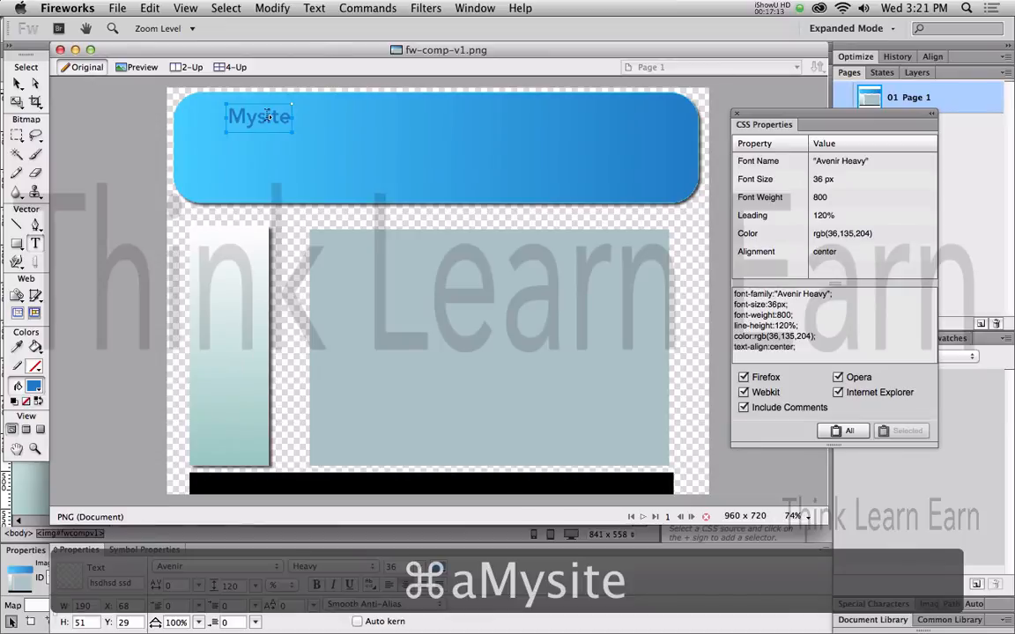
type(".com")
left_click(141, 147)
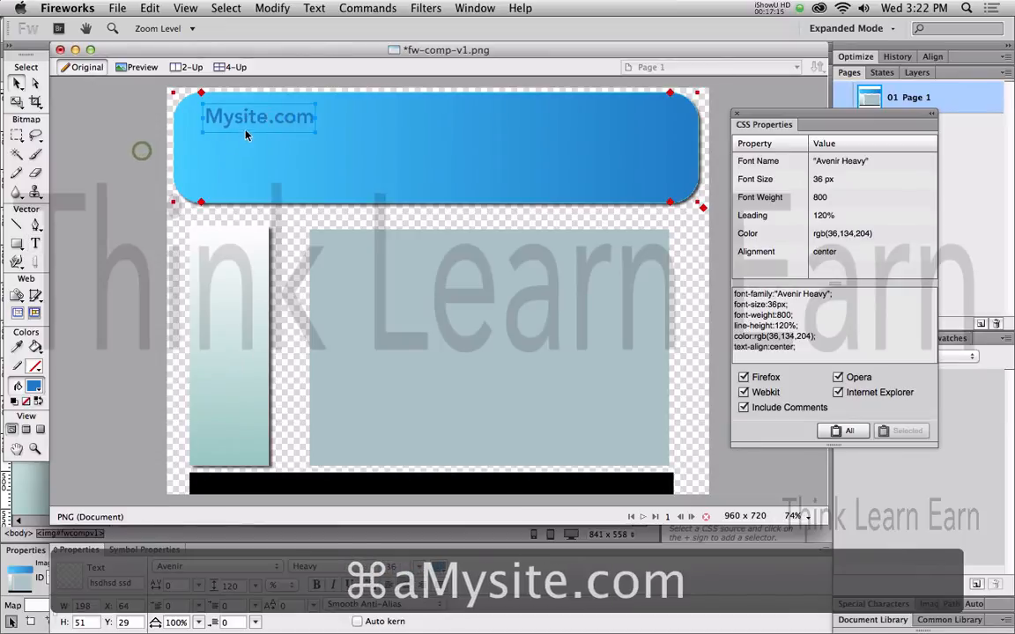
Change the Mysite.com text's fill color to white.
left_click(222, 110)
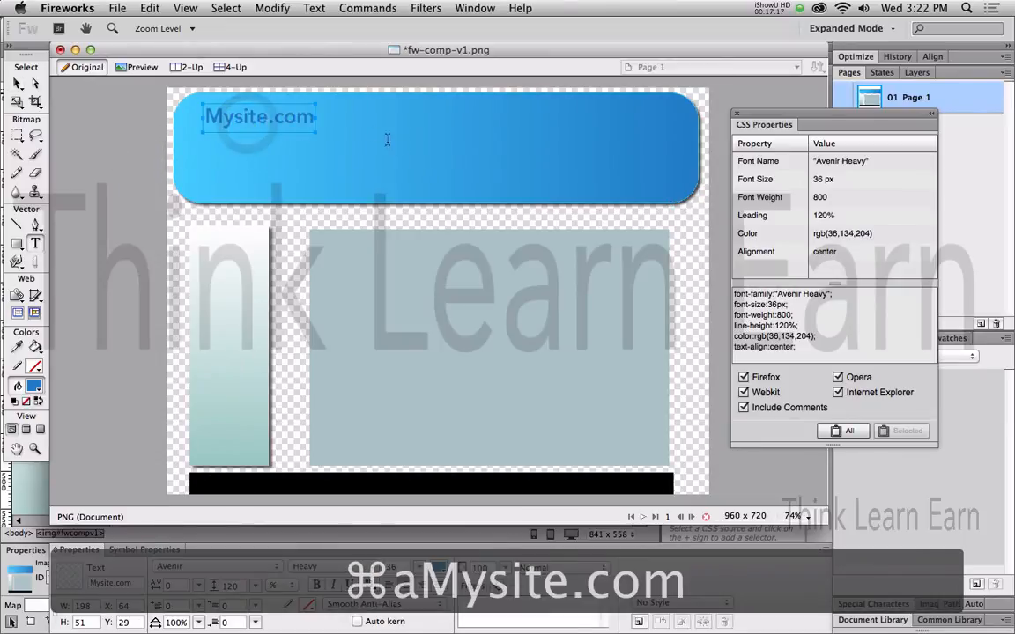
double_click(827, 181)
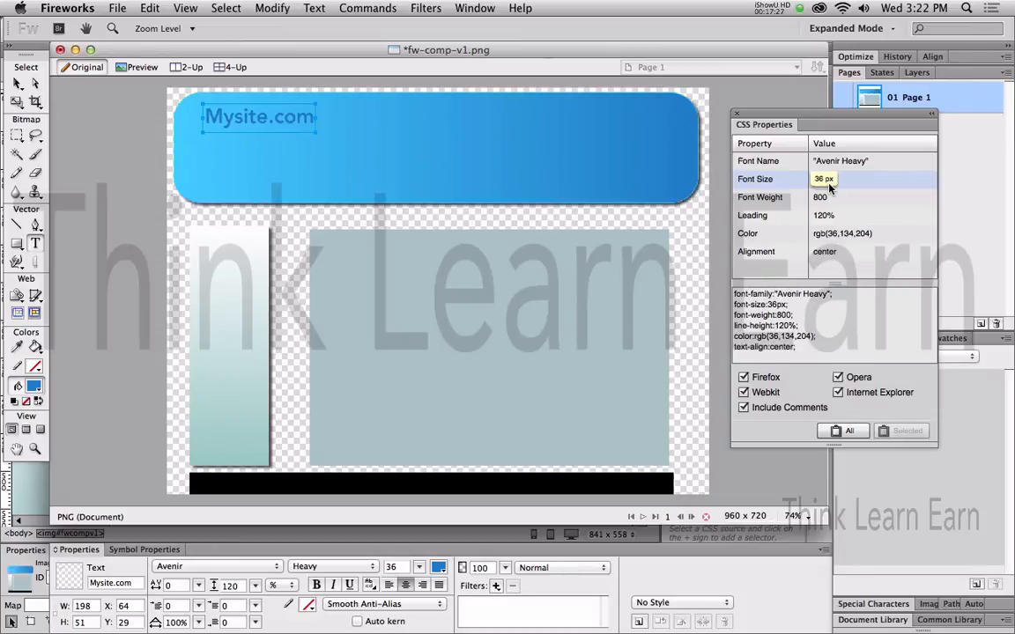
left_click(37, 388)
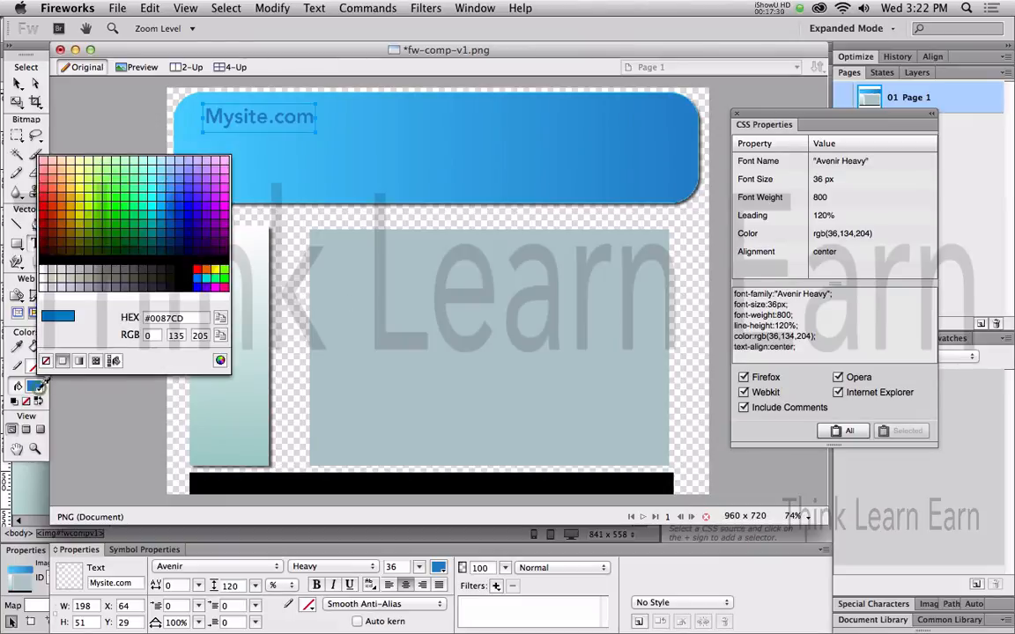
left_click(40, 246)
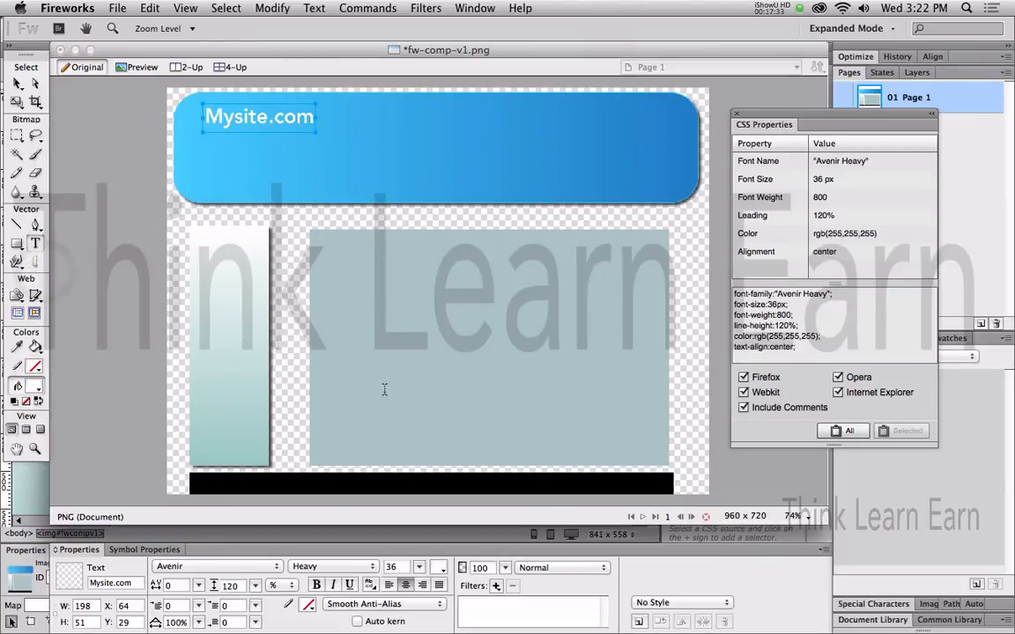
Apply a Drop Shadow filter with its default settings to the Mysite.com text.
left_click(498, 588)
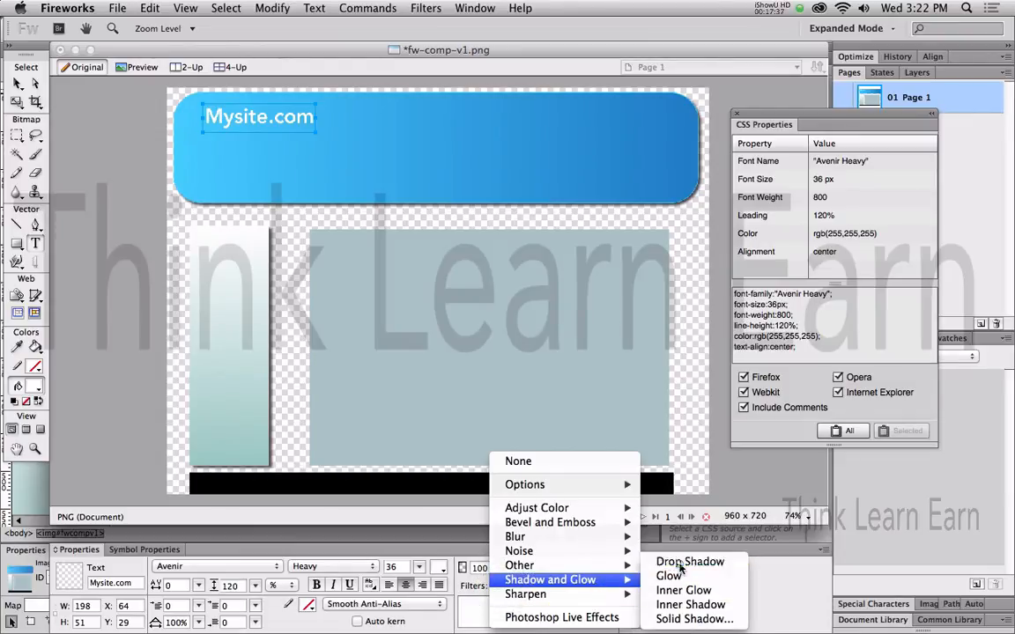
left_click(679, 562)
key("super+s")
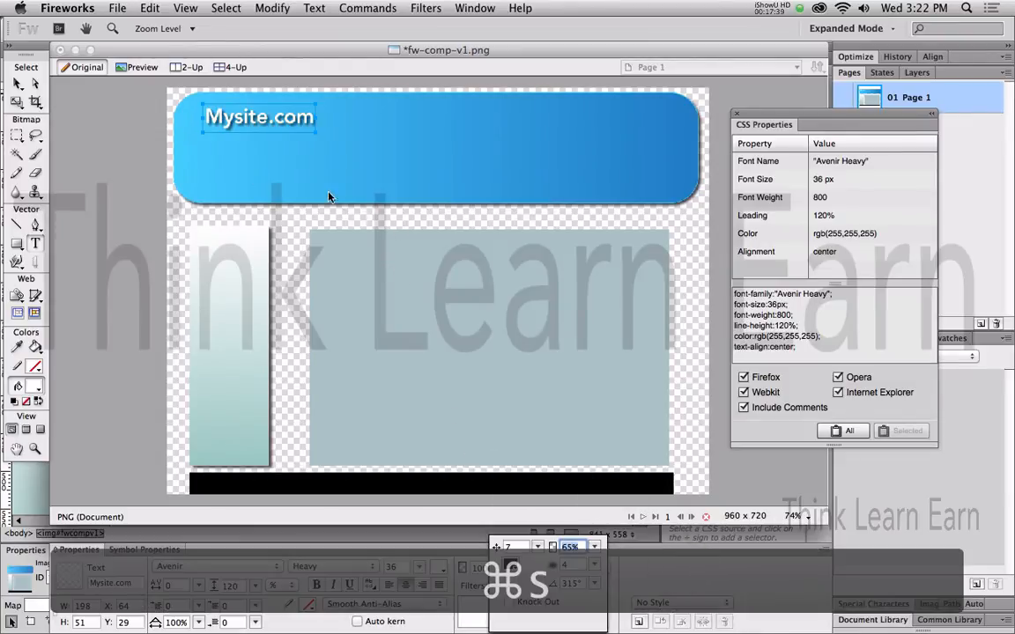
left_click(226, 104)
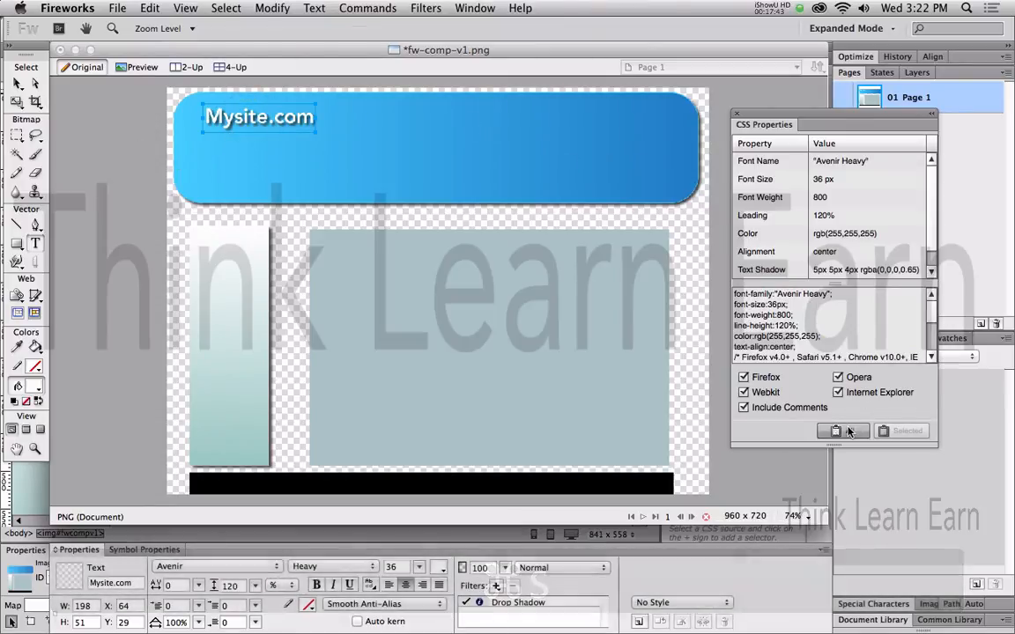
Copy all of the Mysite.com text's CSS, switch to Dreamweaver, and bring up the client-comp_v1.html page.
left_click(847, 431)
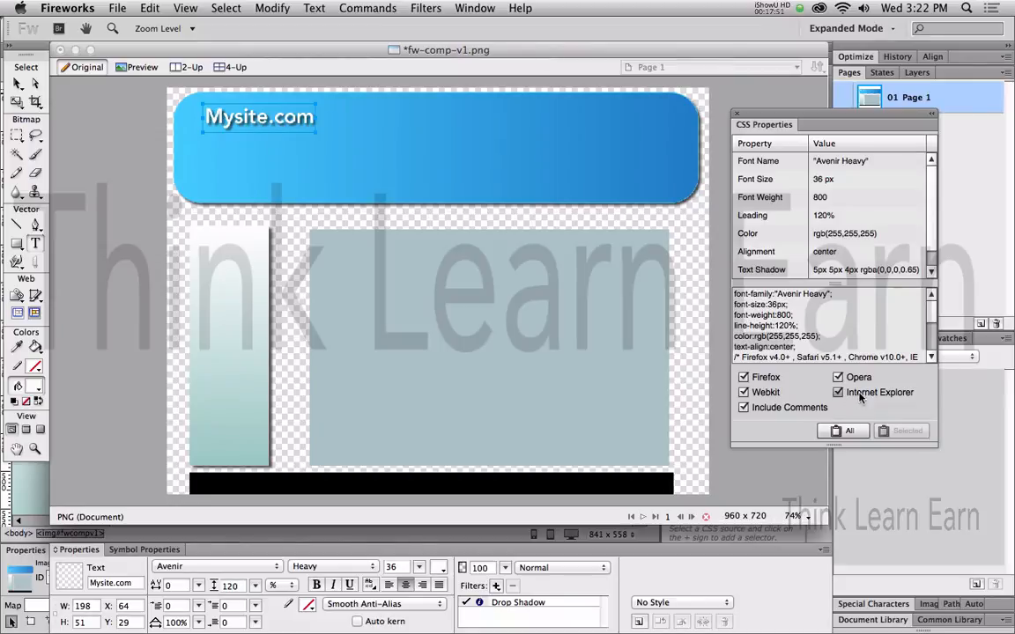
key("super+c")
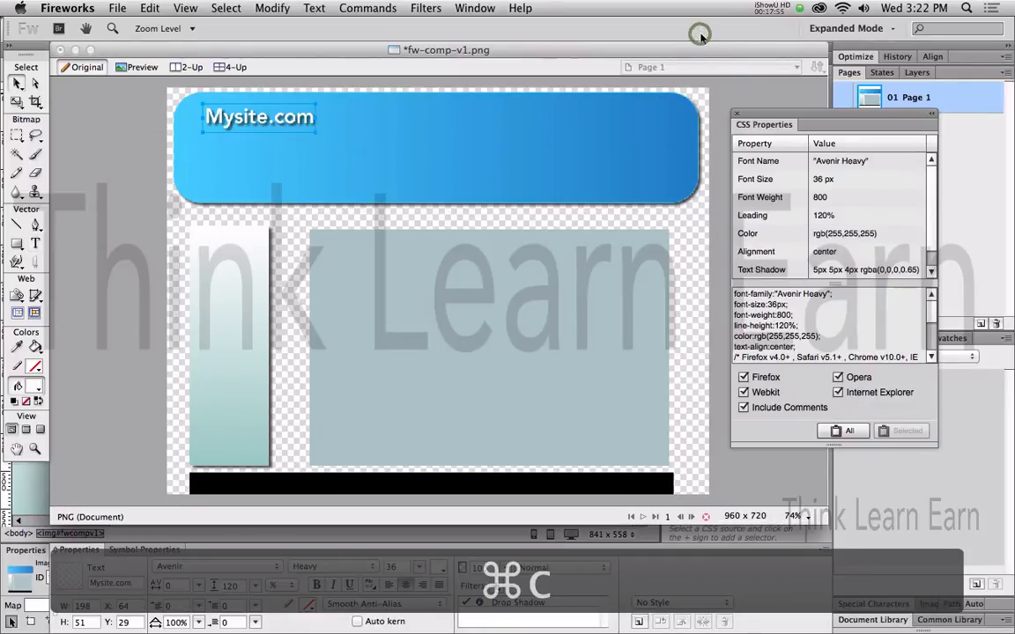
key("super+Tab")
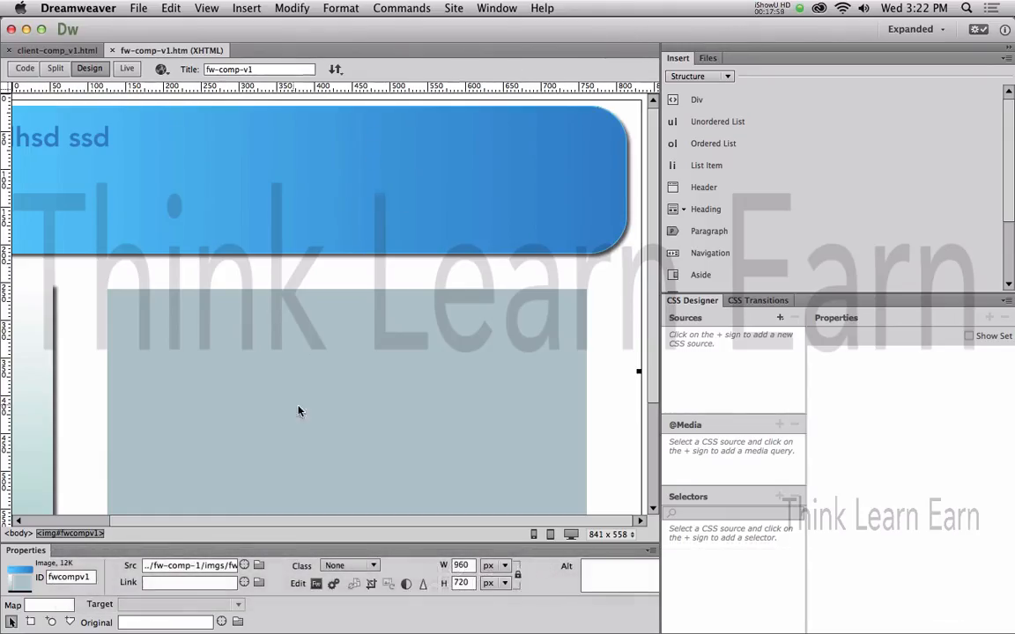
scroll(79, 525, "left", 3)
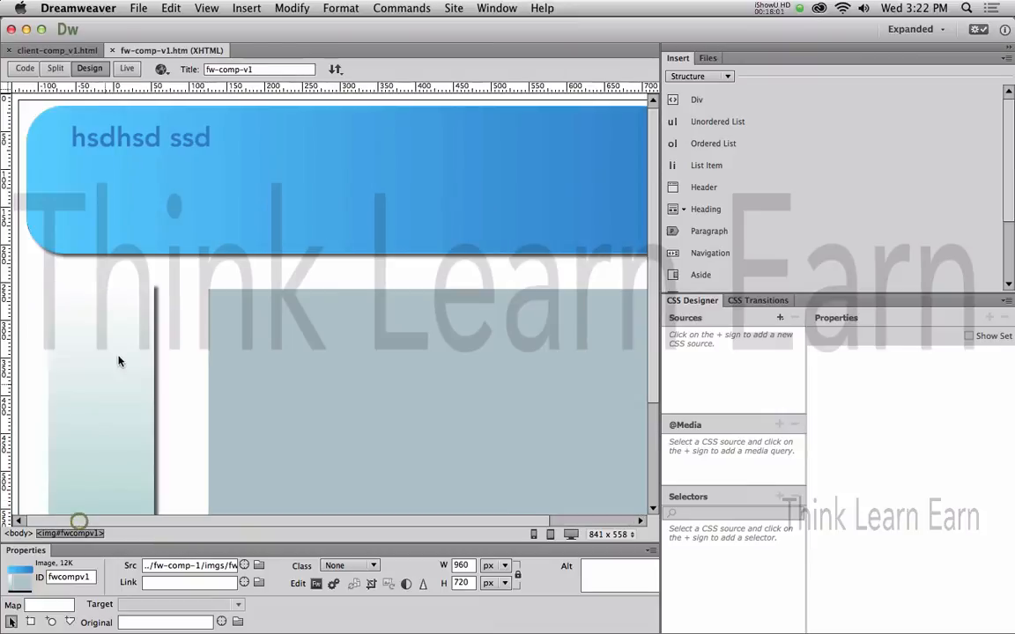
left_click(79, 50)
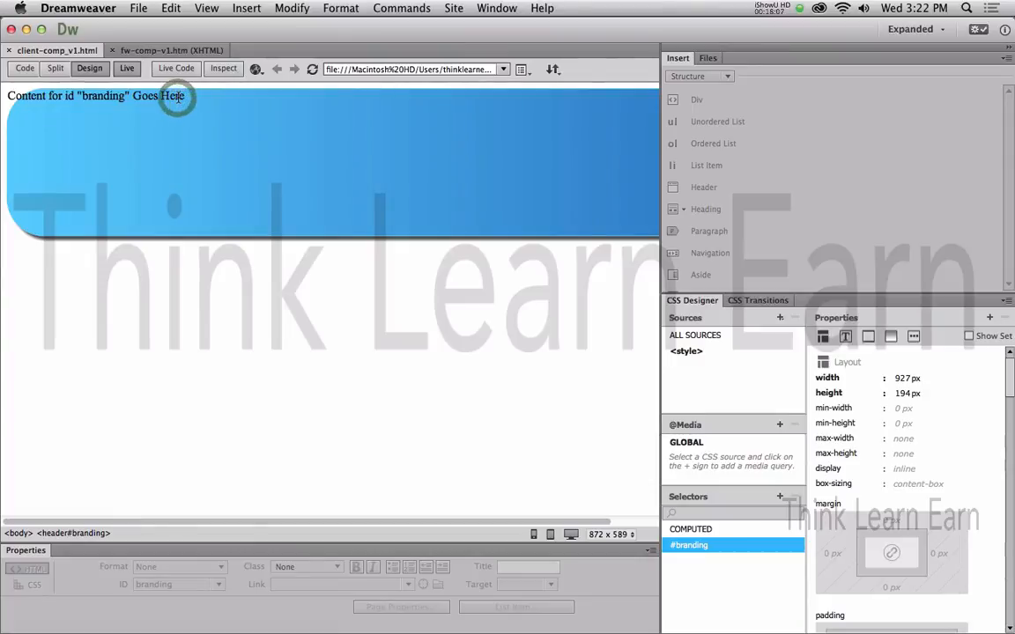
Turn off Live view and format the branding header's placeholder text as Heading 1.
key("super+1")
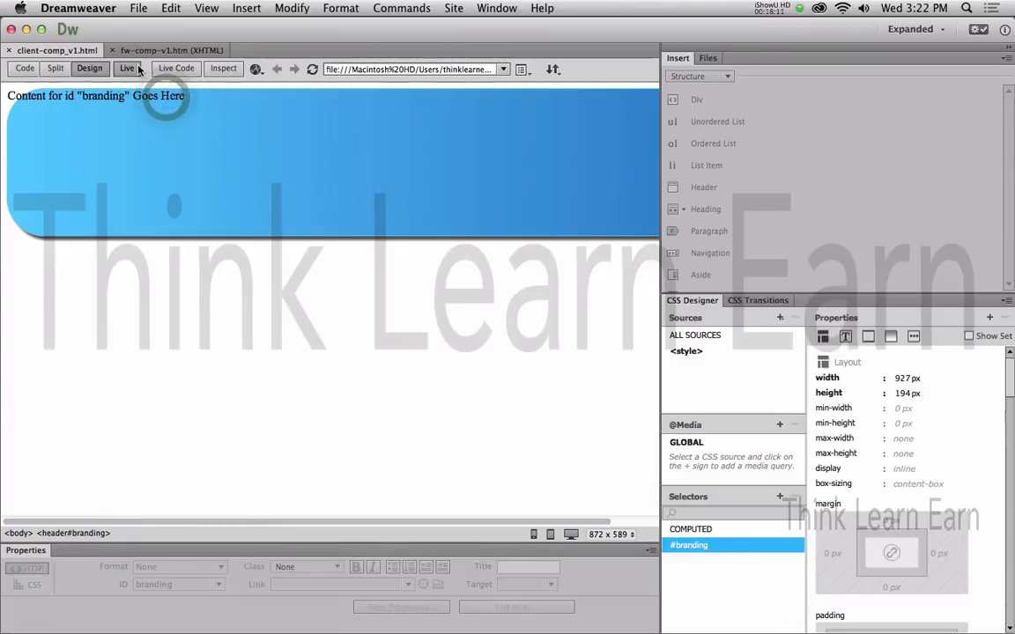
left_click(138, 69)
left_click(121, 108)
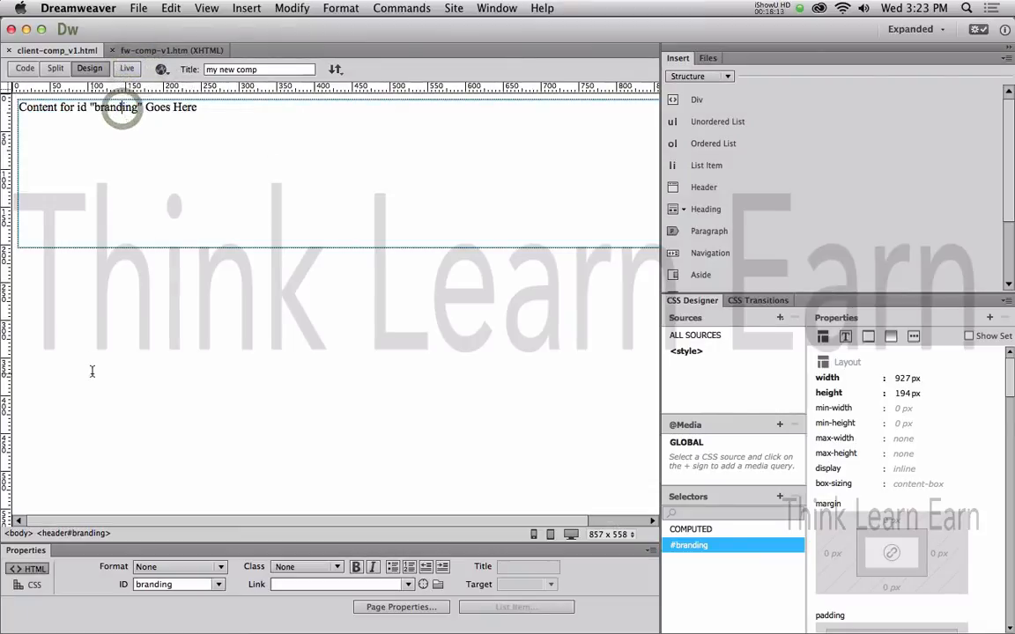
key("super+1")
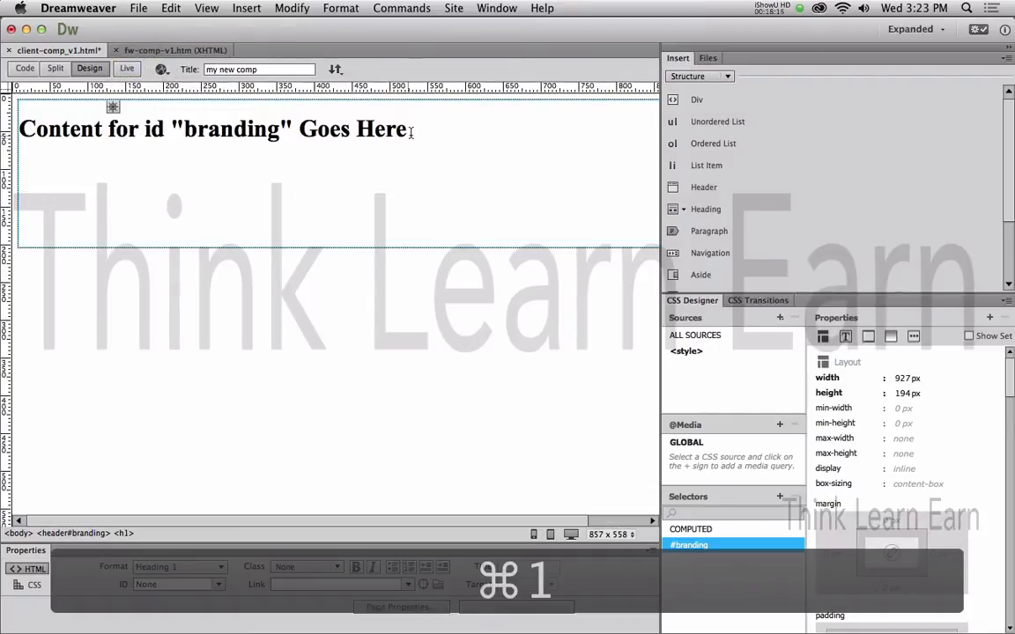
Replace the branding heading's placeholder text with "Mysite.com".
left_click_drag(407, 129, 25, 131)
type("Mysite")
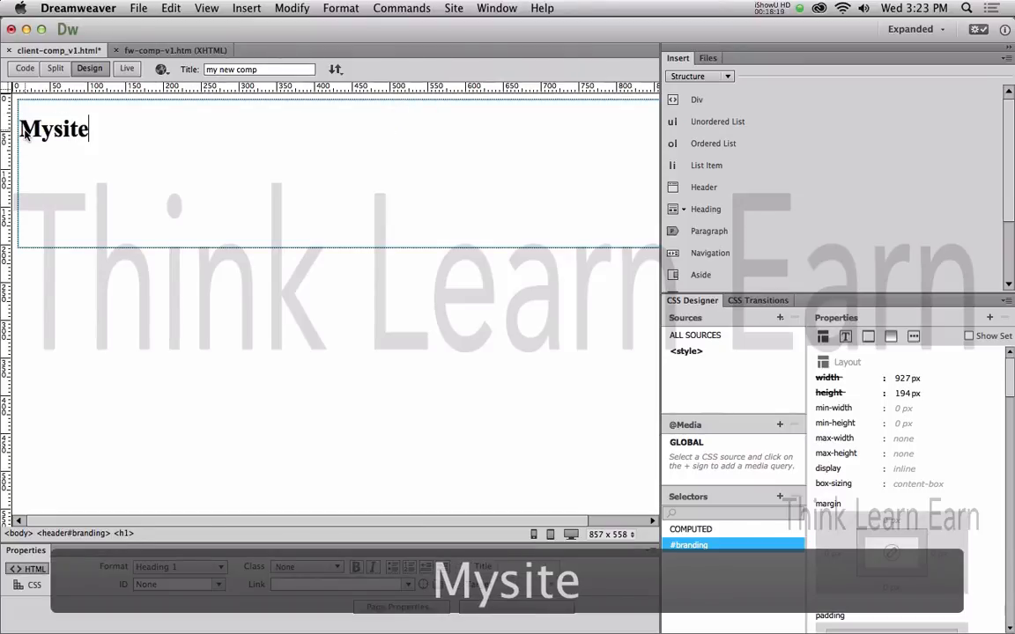
type(".com")
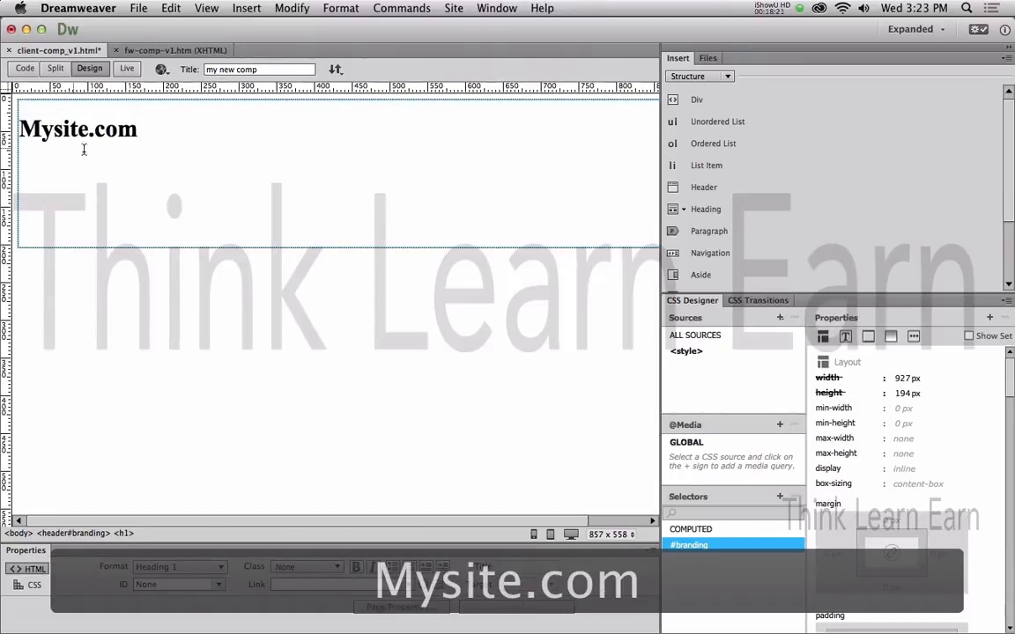
Save the page and add a #branding h1 selector for the Mysite.com heading to the <style> source.
key("cmd+s")
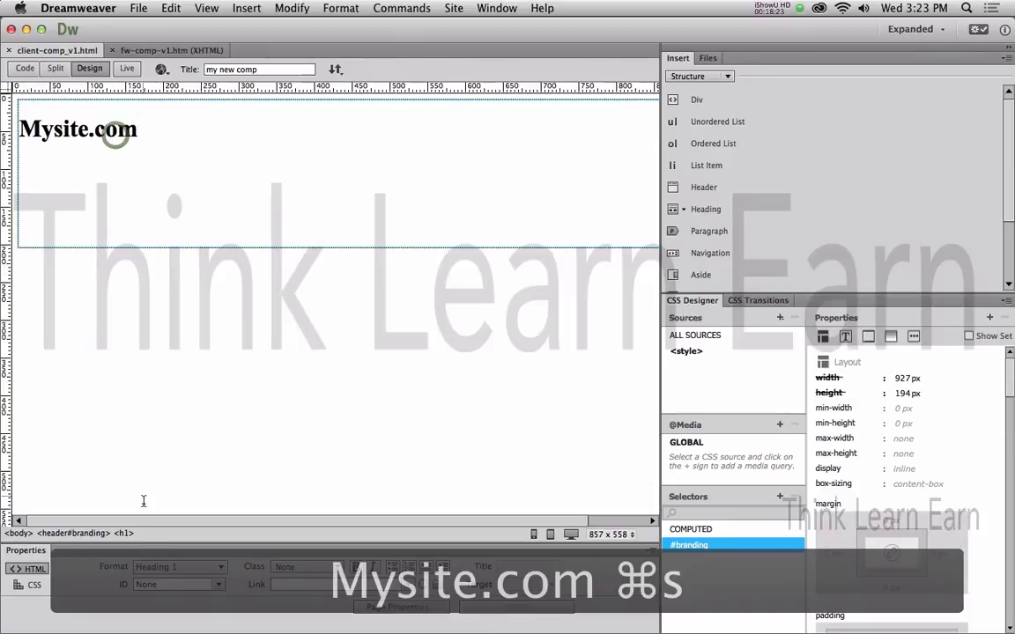
left_click(121, 534)
key("super+c")
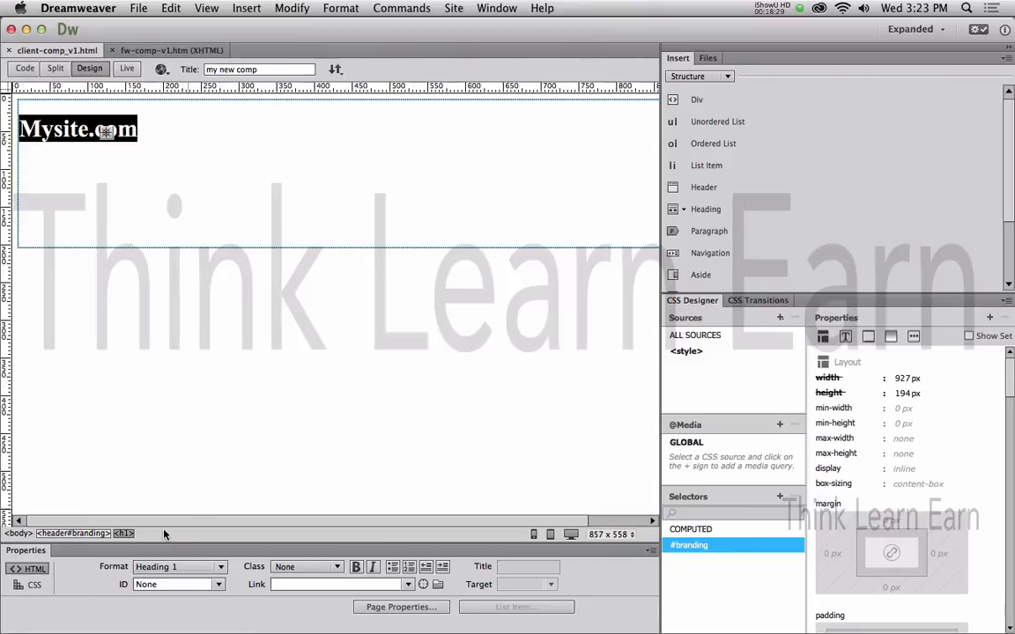
left_click(123, 534)
left_click(687, 352)
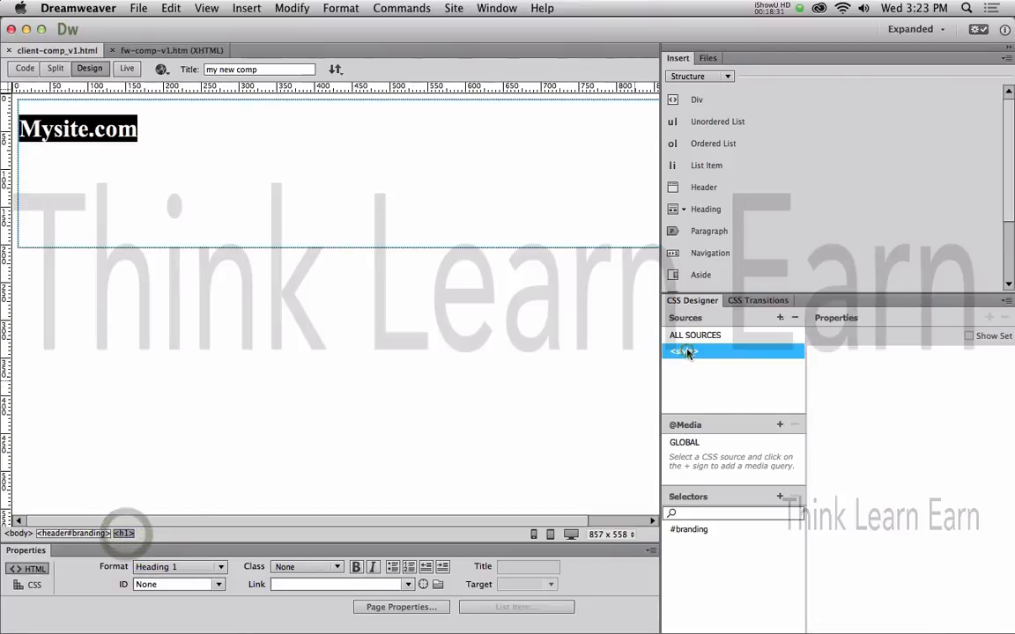
left_click(780, 497)
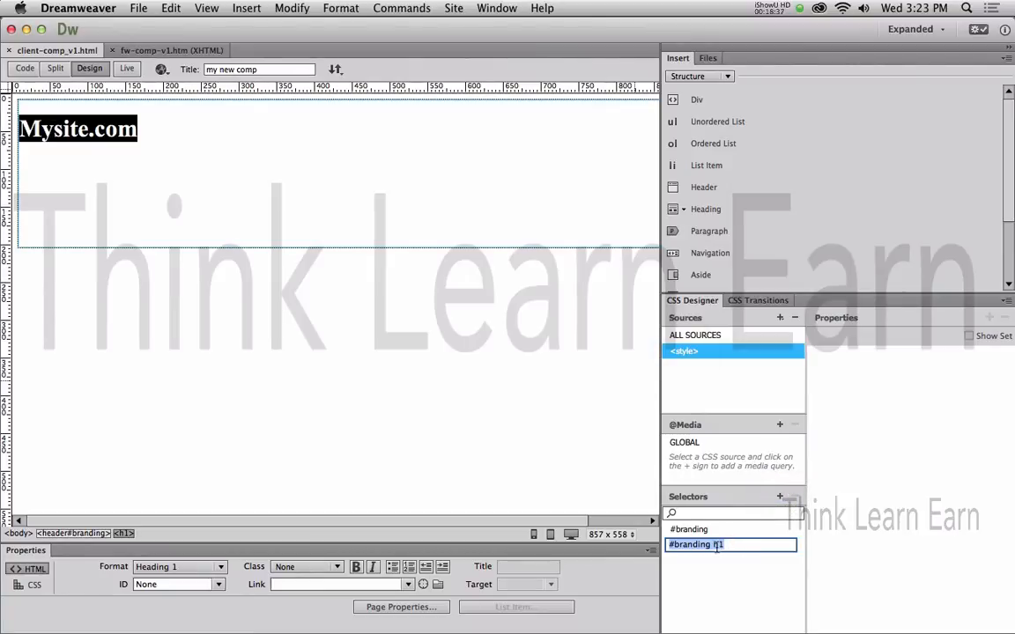
left_click(749, 546)
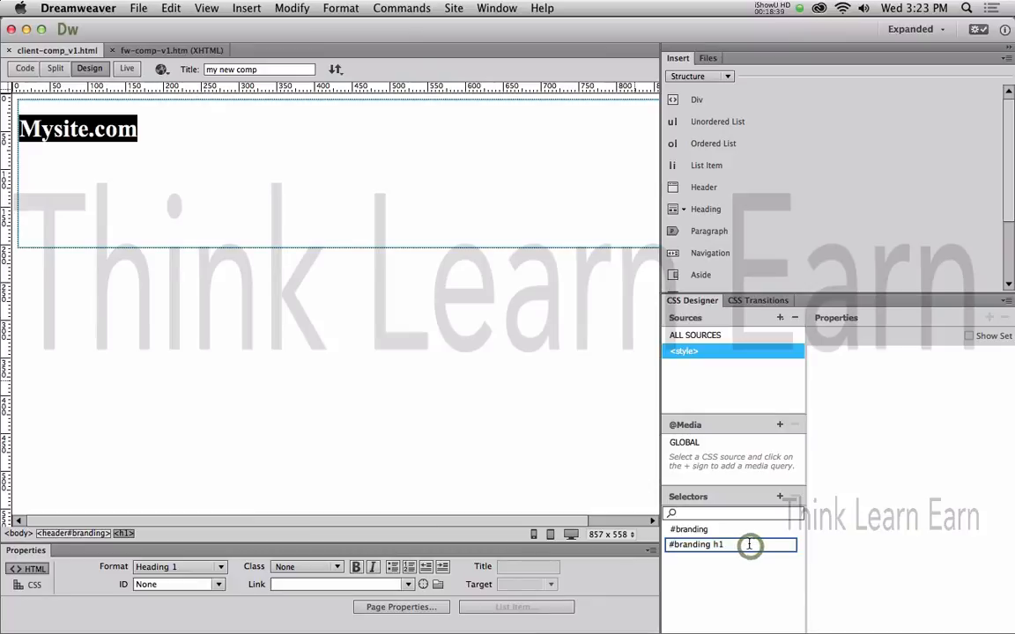
key("Return")
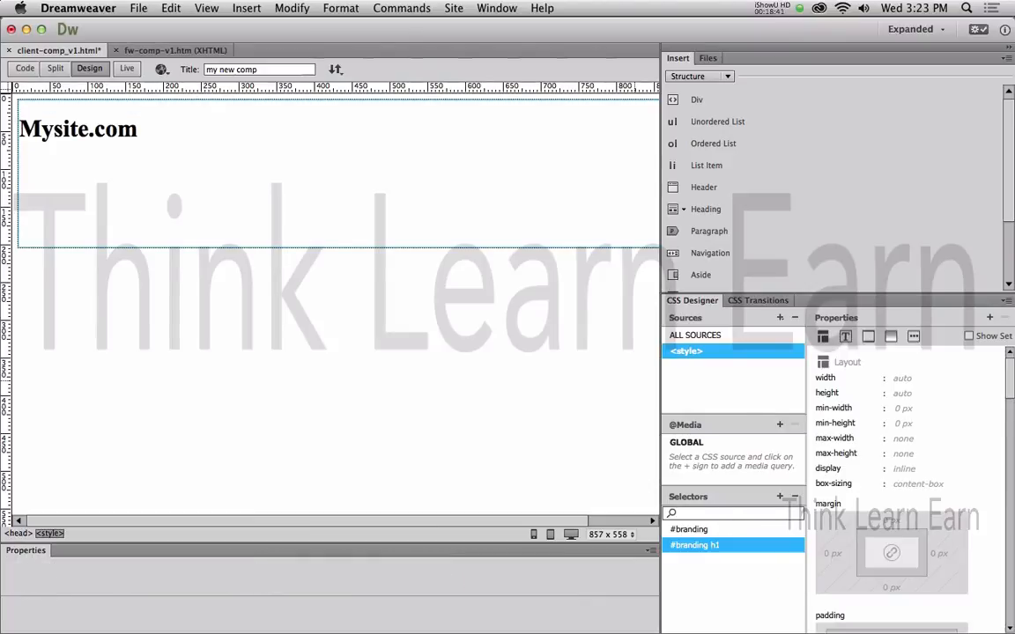
Go to the #branding h1 rule in the code, add an empty line inside it, and undo a trial paste there.
right_click(707, 552)
left_click(731, 566)
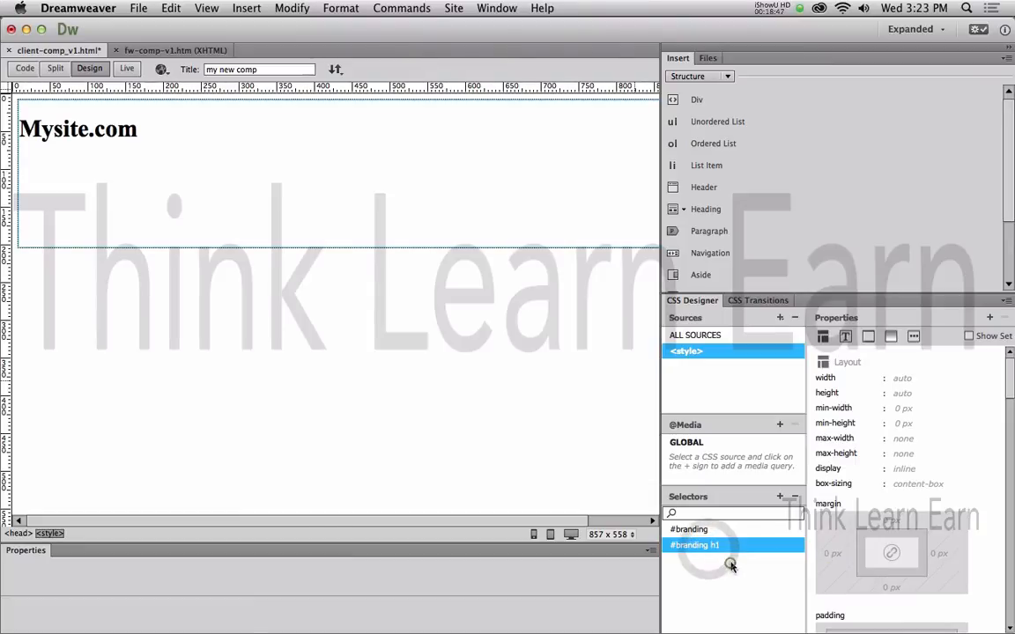
left_click(162, 343)
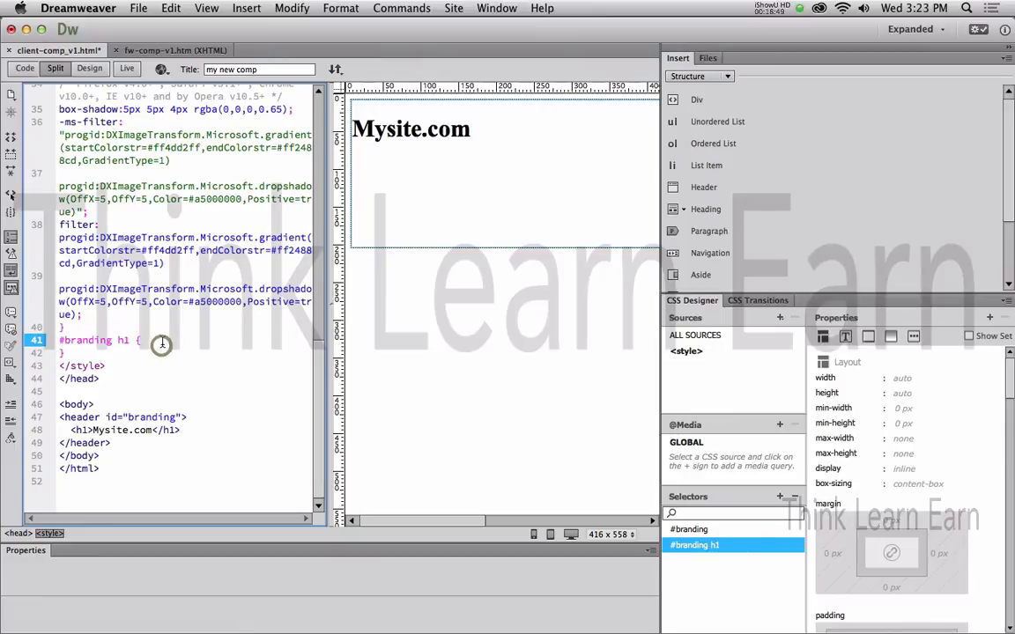
key("Return")
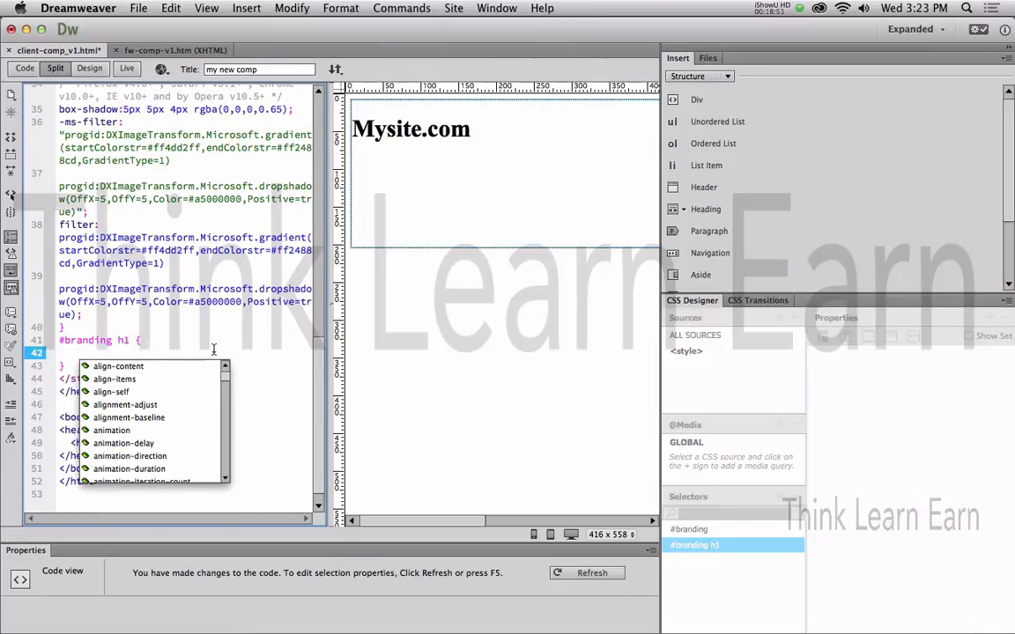
key("super+v")
key("super+z")
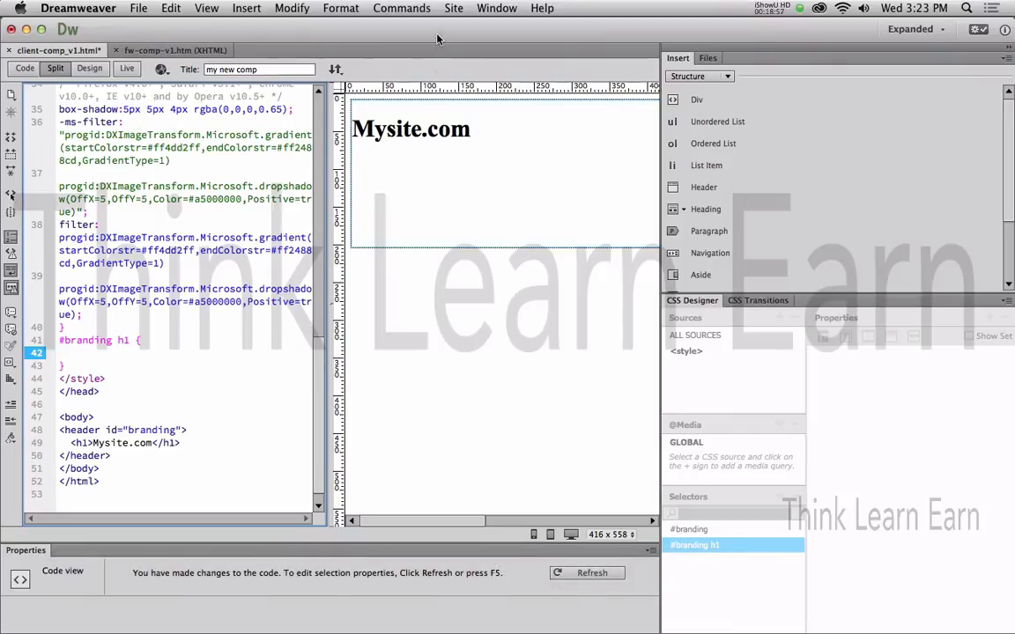
Switch to Fireworks and copy all CSS properties of the Mysite.com text, from the font name through the text shadow.
key("super+Tab")
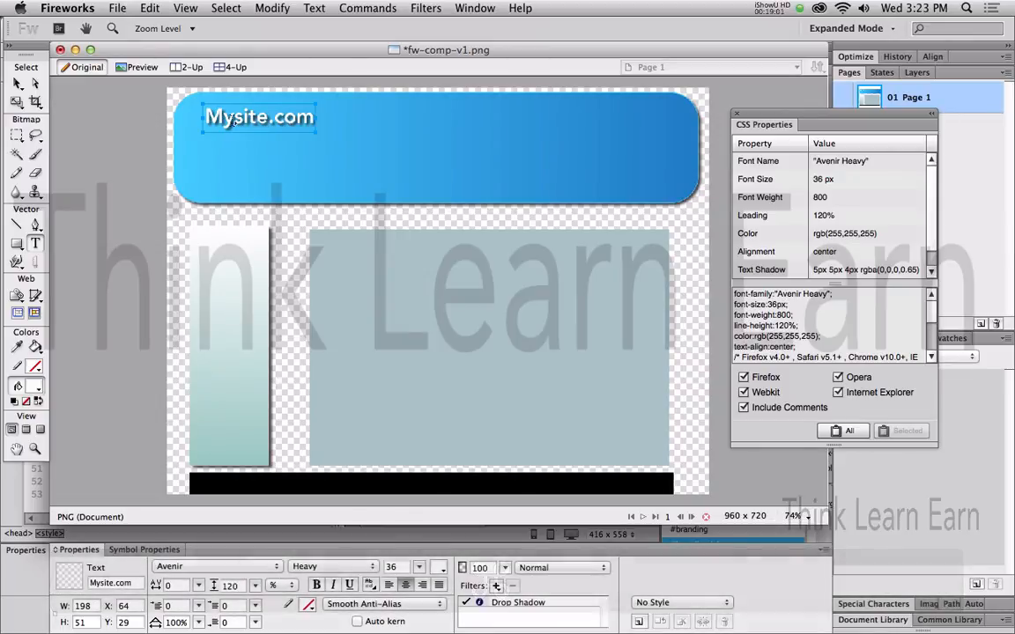
left_click(837, 163)
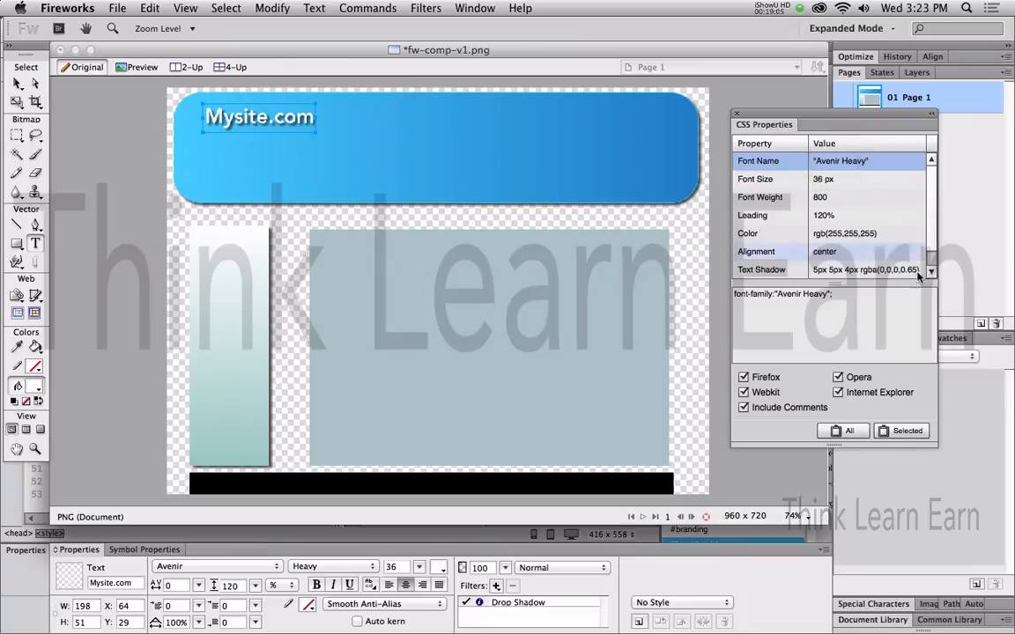
left_click(821, 179)
left_click(821, 197)
left_click(825, 215)
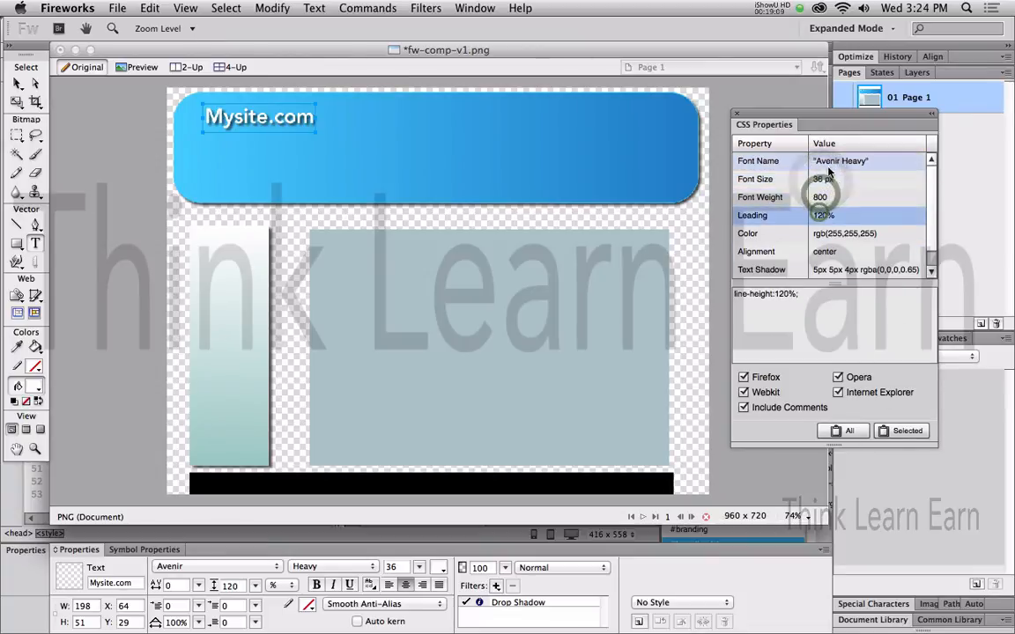
left_click(828, 162)
left_click_drag(932, 242, 935, 286)
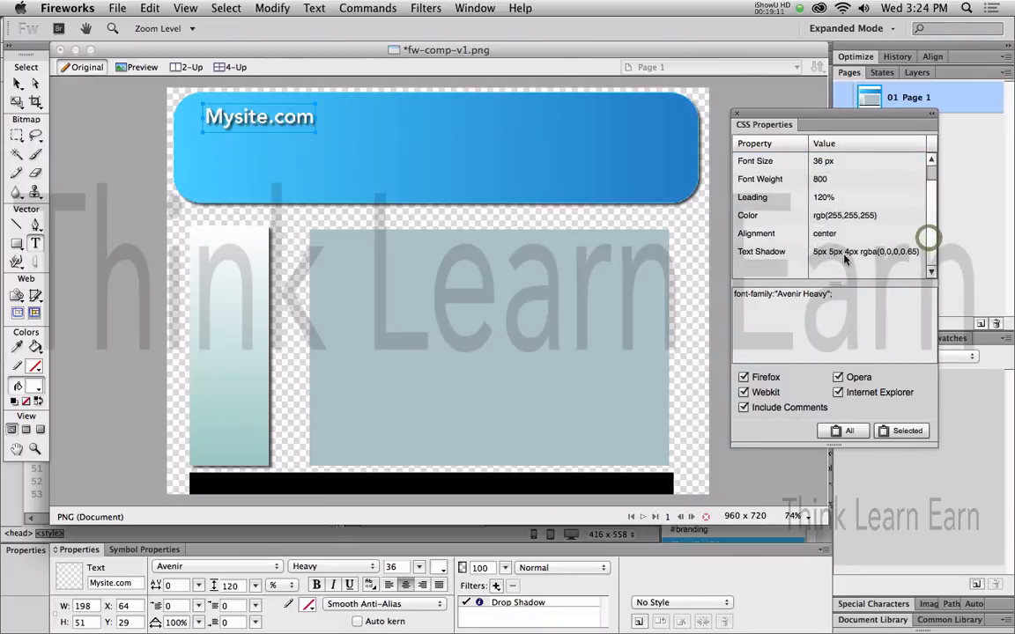
left_click(830, 248, "shift")
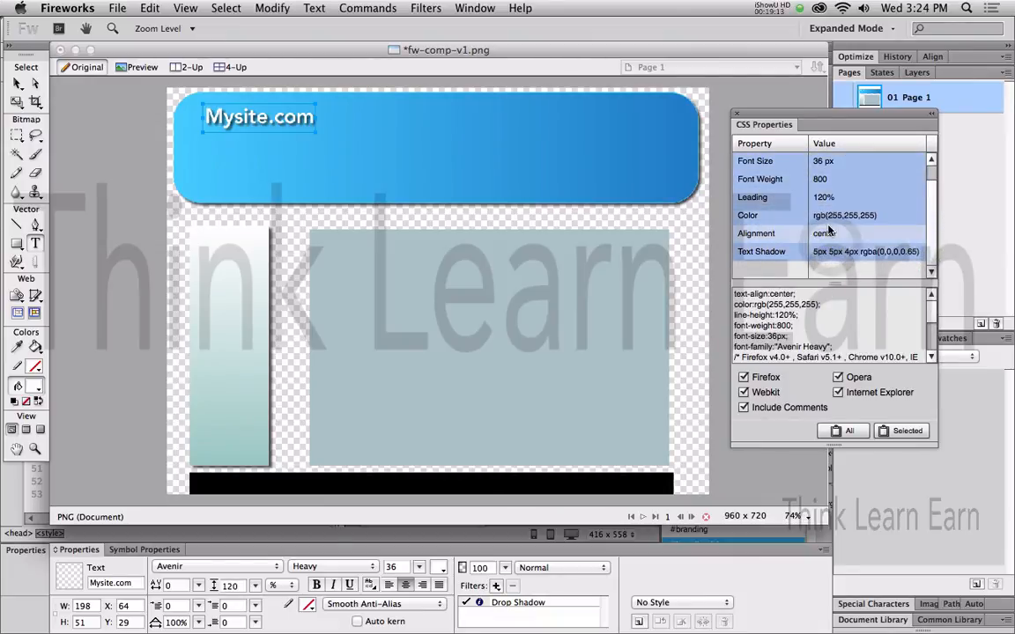
left_click(843, 433)
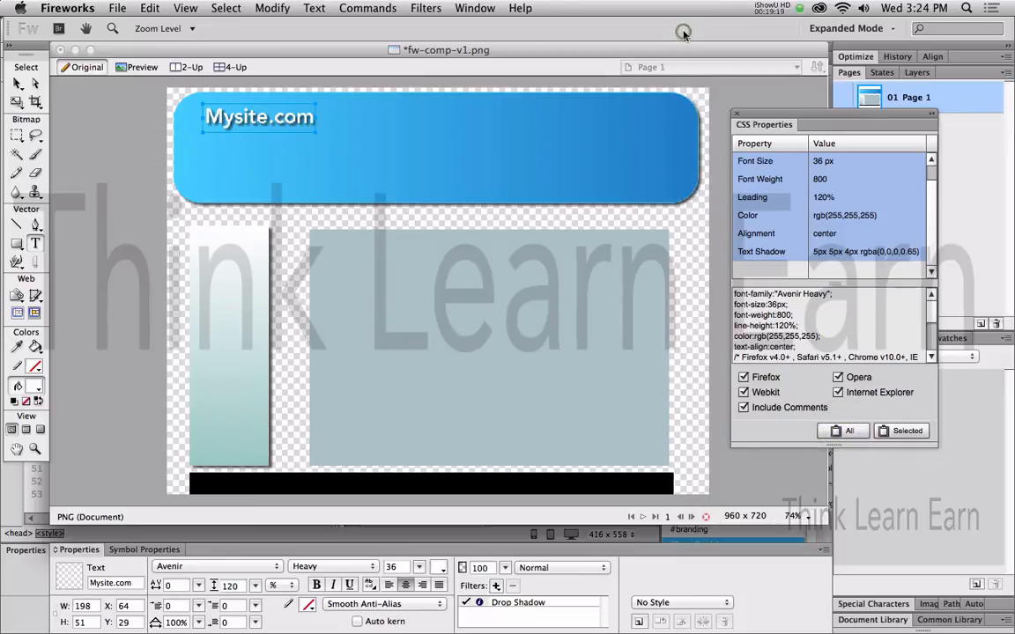
Switch to Dreamweaver, paste the copied CSS into the #branding h1 rule, and save the page in Design view.
key("v")
key("super+Tab")
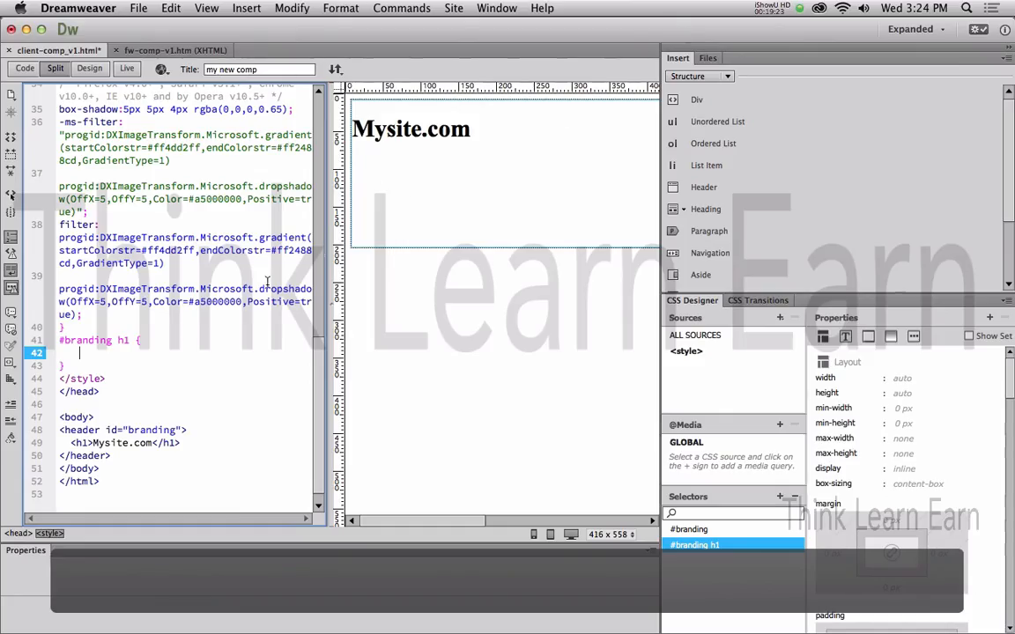
left_click(80, 352)
key("super+v")
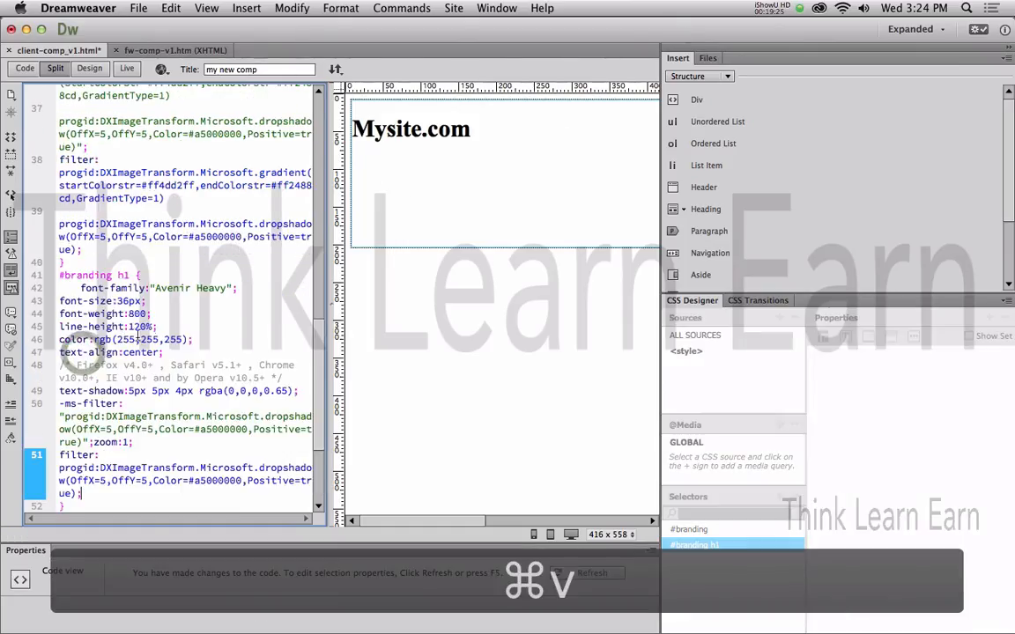
left_click(89, 69)
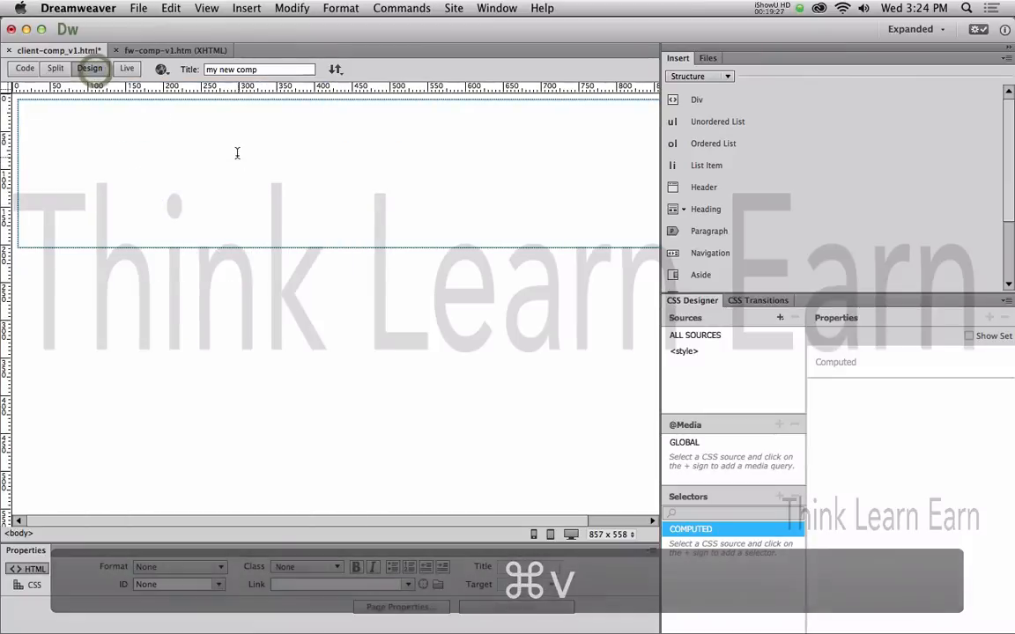
left_click(233, 141)
key("super+s")
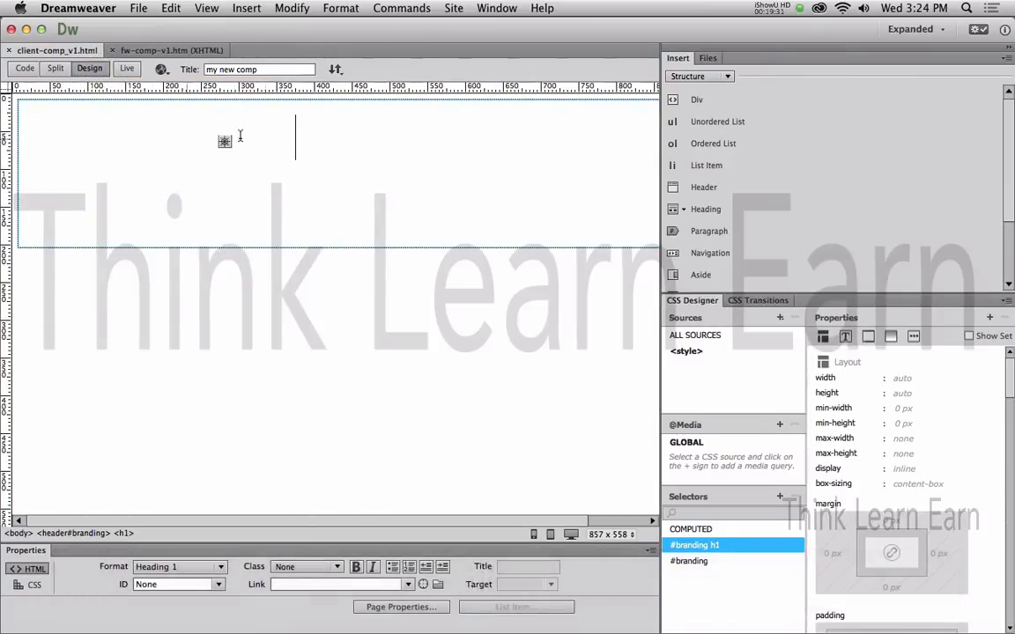
Preview the styled Mysite.com heading in Live view, then return to the plain Design view.
left_click(128, 70)
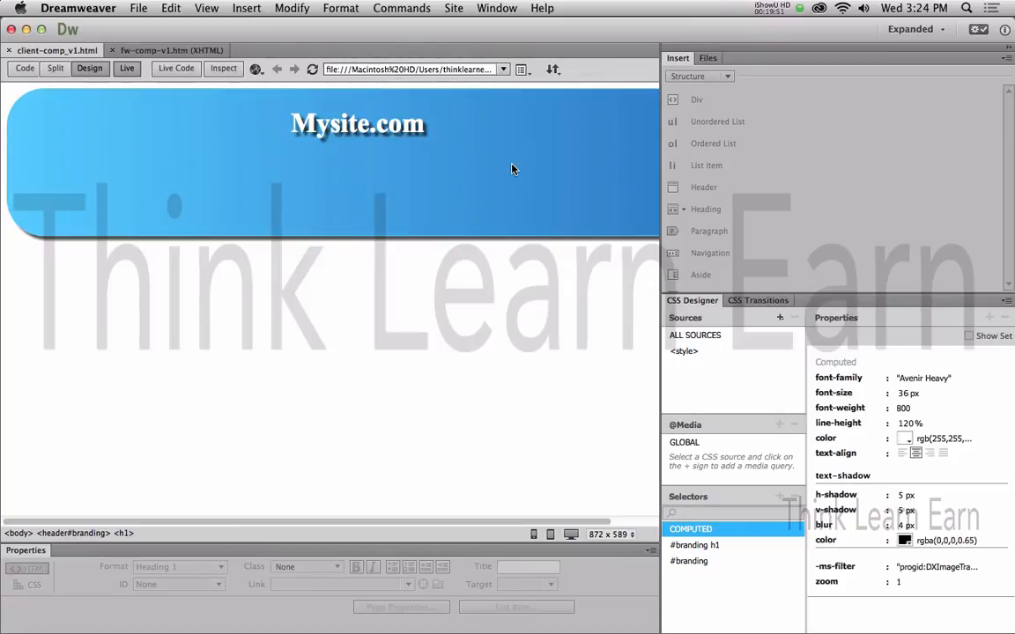
left_click(402, 137)
left_click(127, 69)
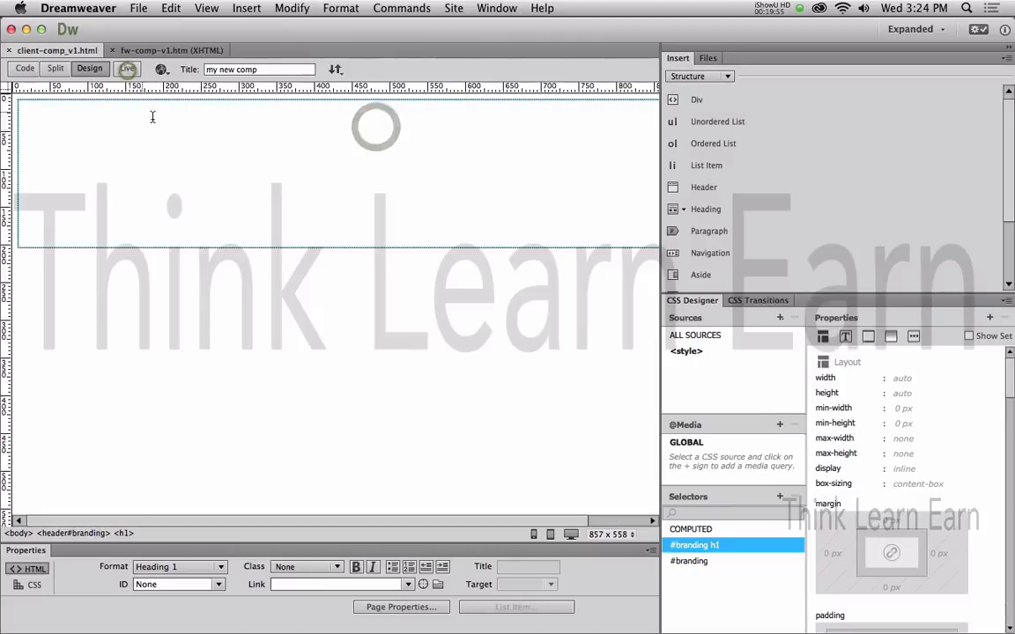
Turn off Display Styles for Design view and place the cursor in the unstyled Mysite.com heading.
left_click(246, 141)
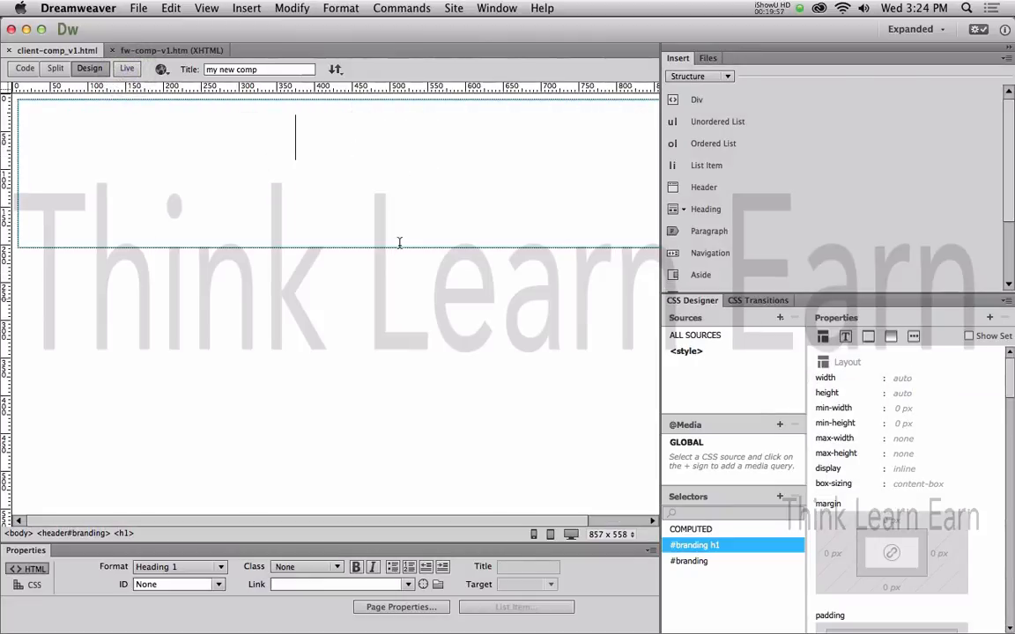
left_click(255, 145)
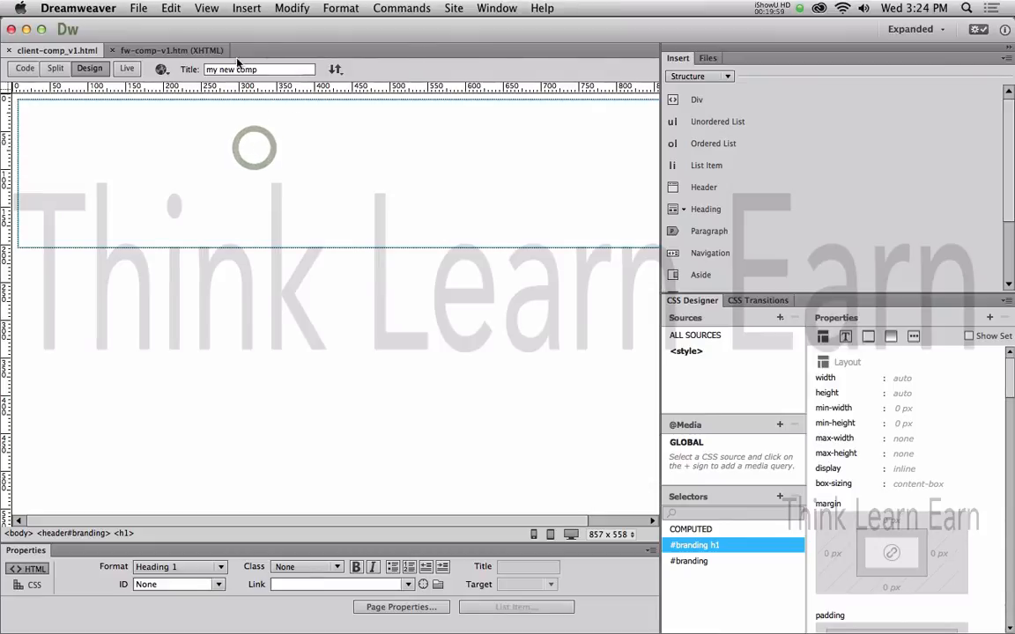
left_click(206, 8)
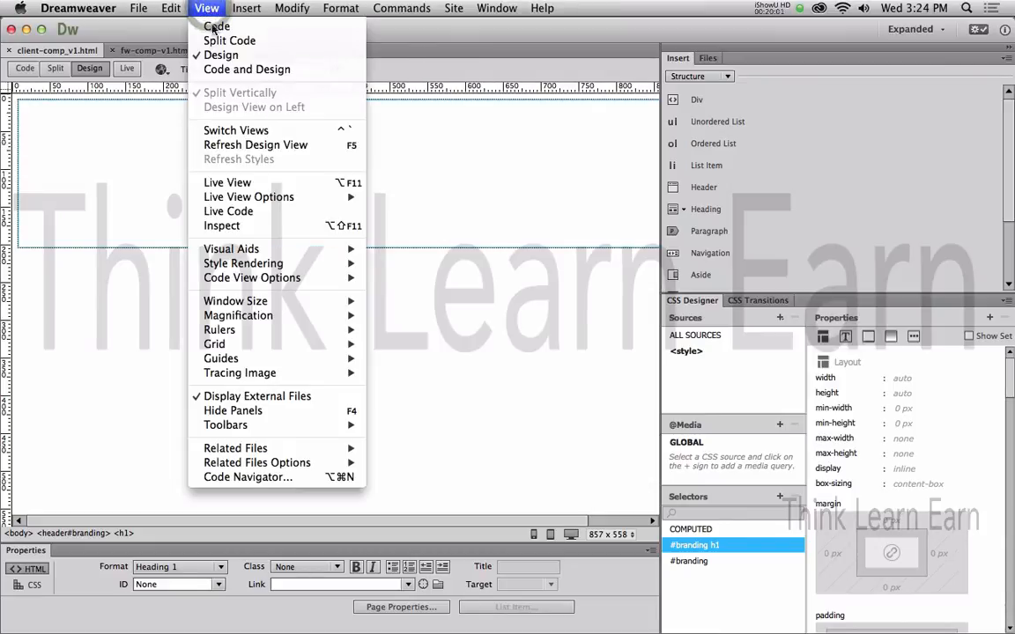
mouse_move(252, 253)
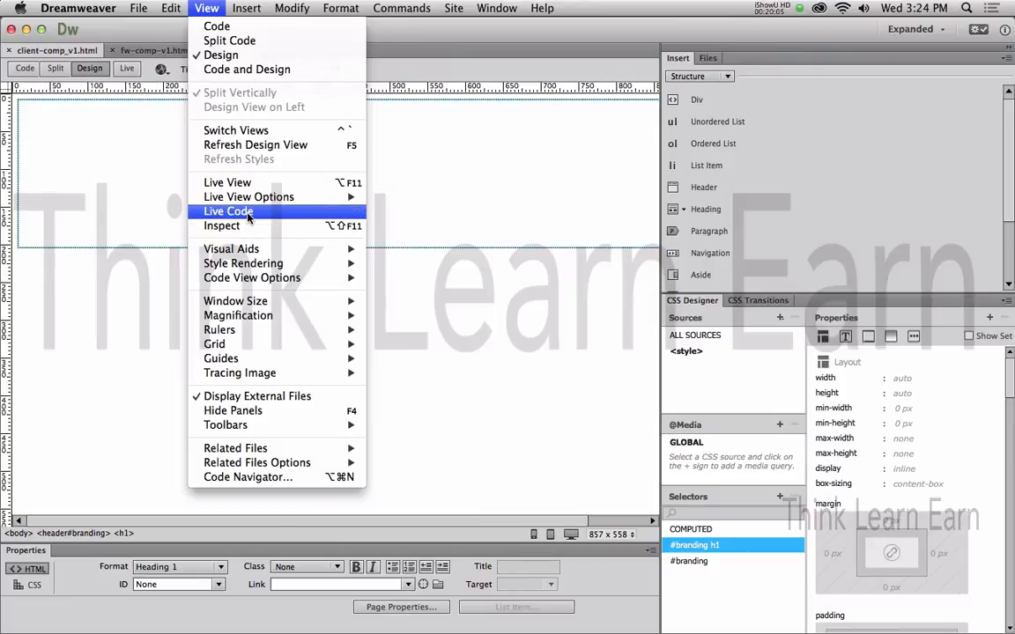
left_click(152, 233)
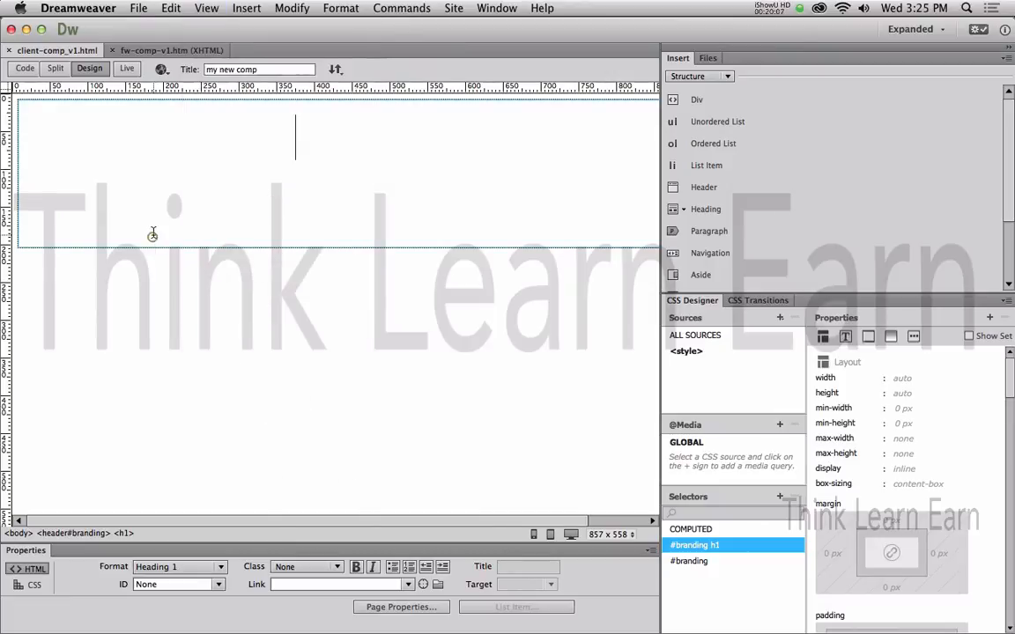
left_click(204, 8)
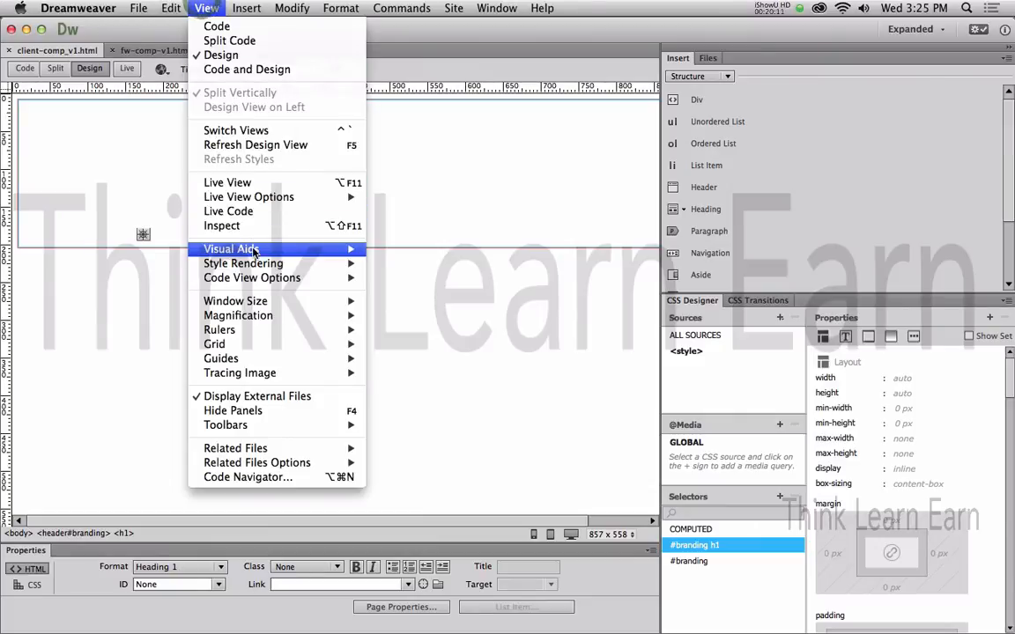
mouse_move(290, 263)
left_click(398, 264)
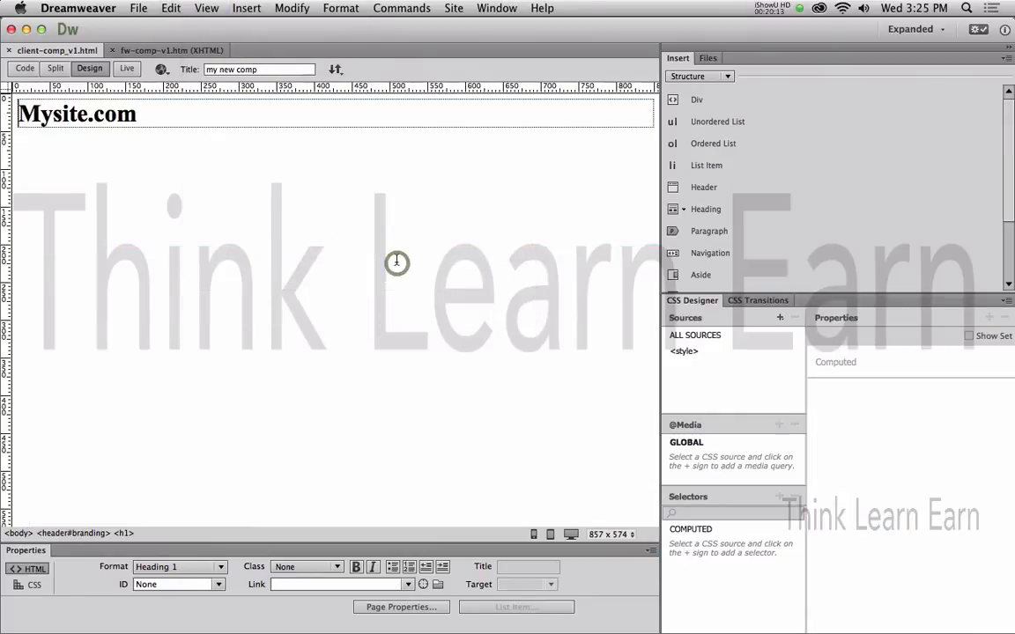
left_click(76, 115)
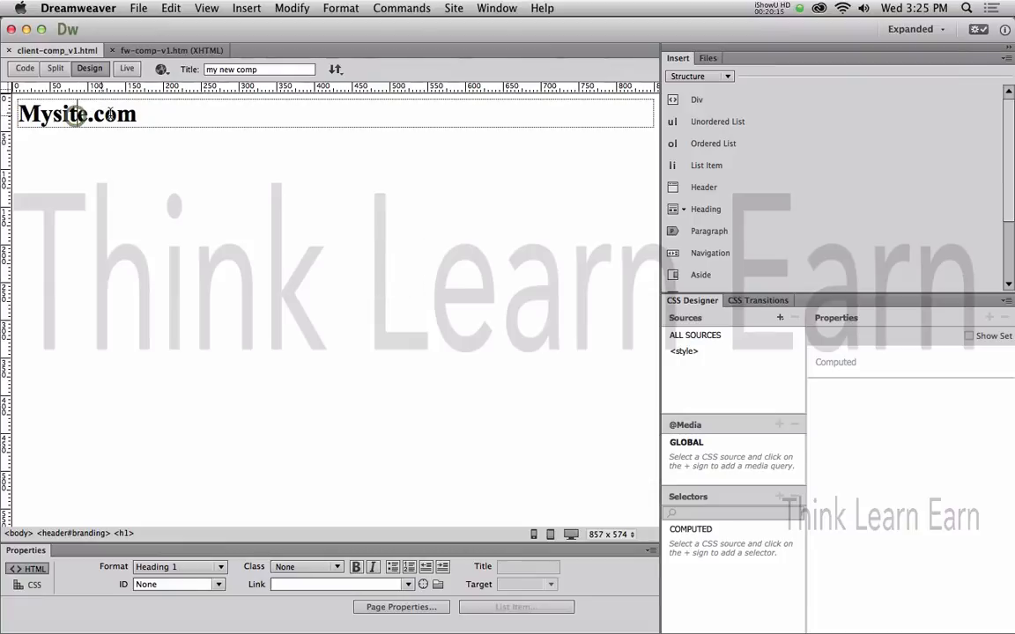
left_click(120, 116)
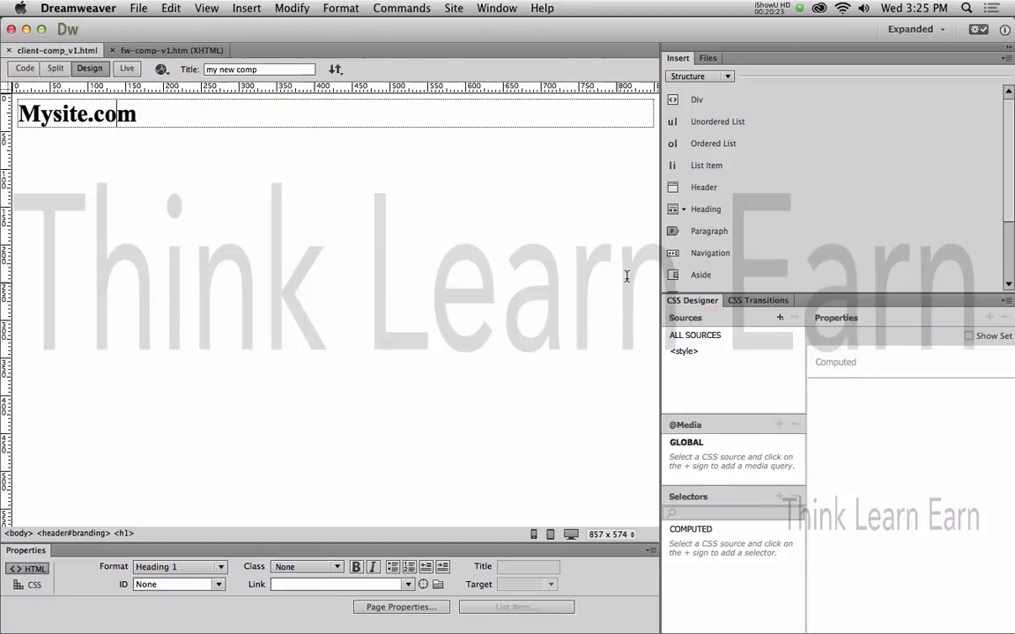
Turn Display Styles back on for Design view and place the cursor in the heading.
left_click(205, 9)
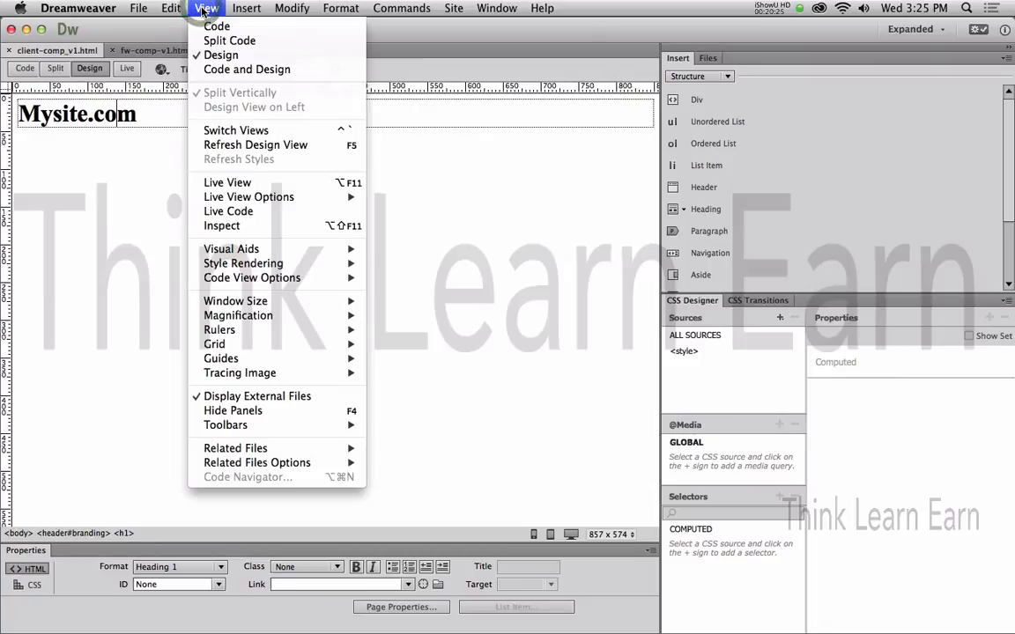
mouse_move(325, 263)
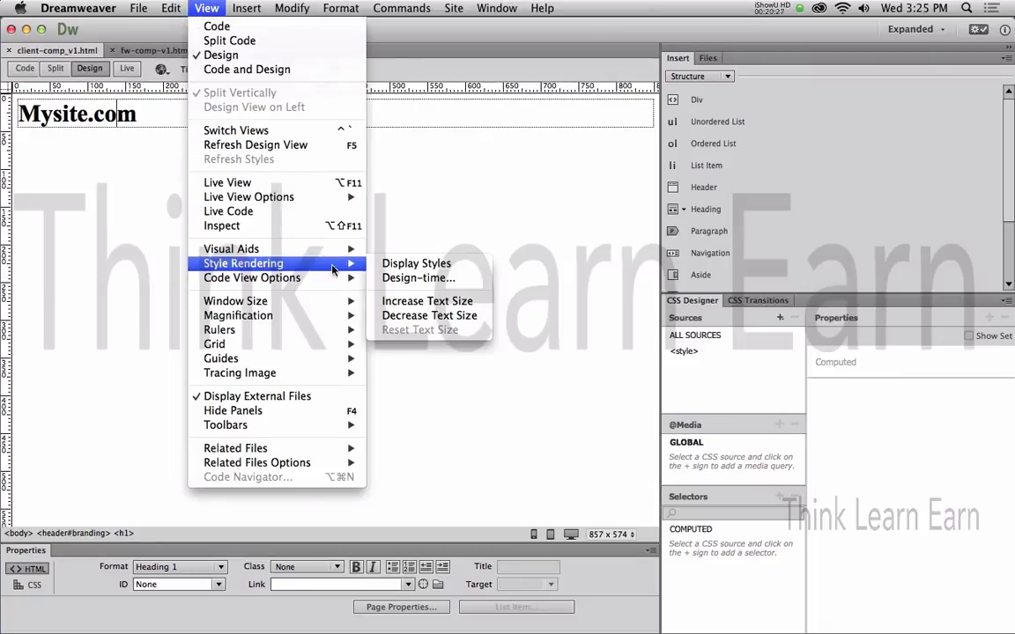
left_click(414, 262)
left_click(278, 167)
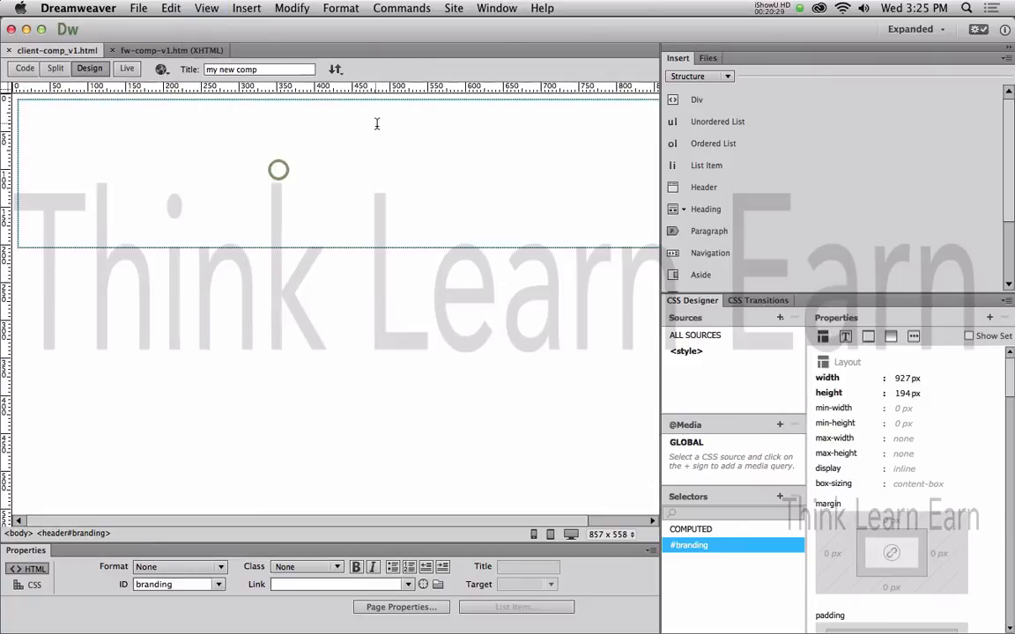
left_click(390, 128)
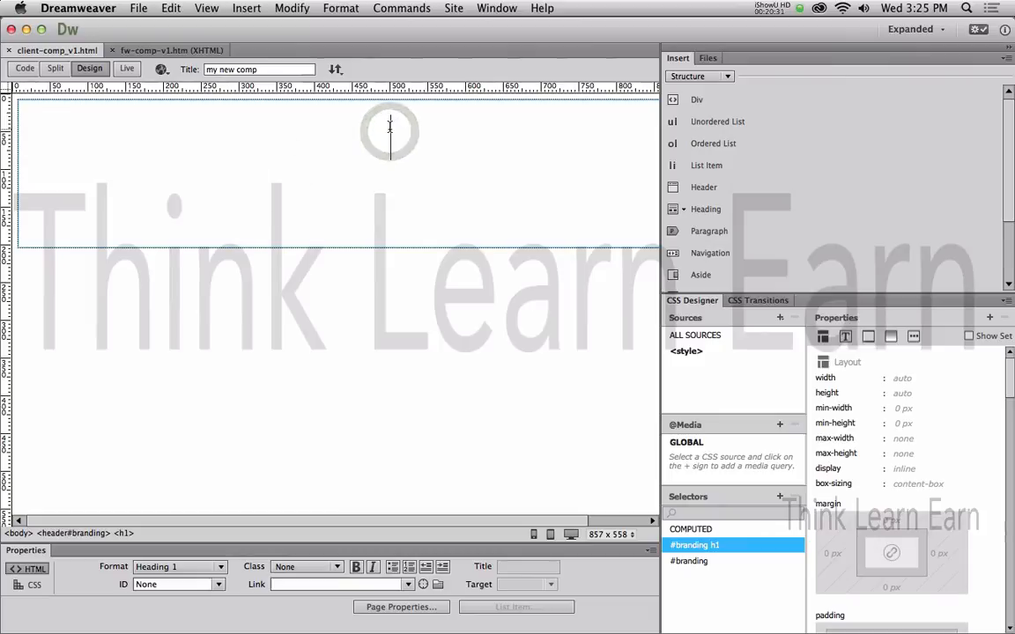
Set the page's background color to #D6B7B8 in Page Properties.
key("super+j")
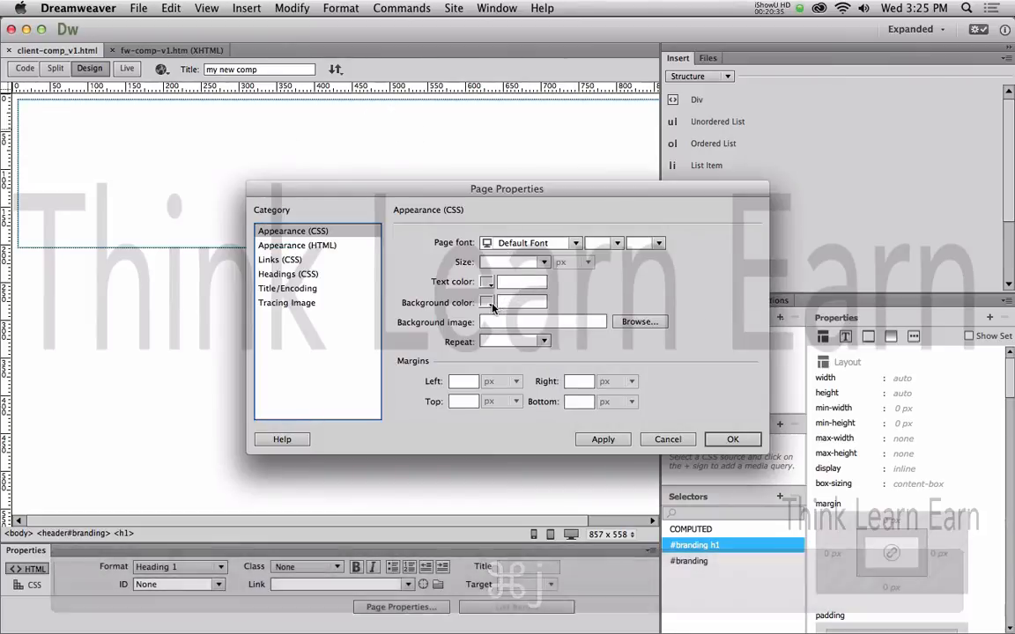
left_click(490, 303)
left_click_drag(386, 389, 390, 395)
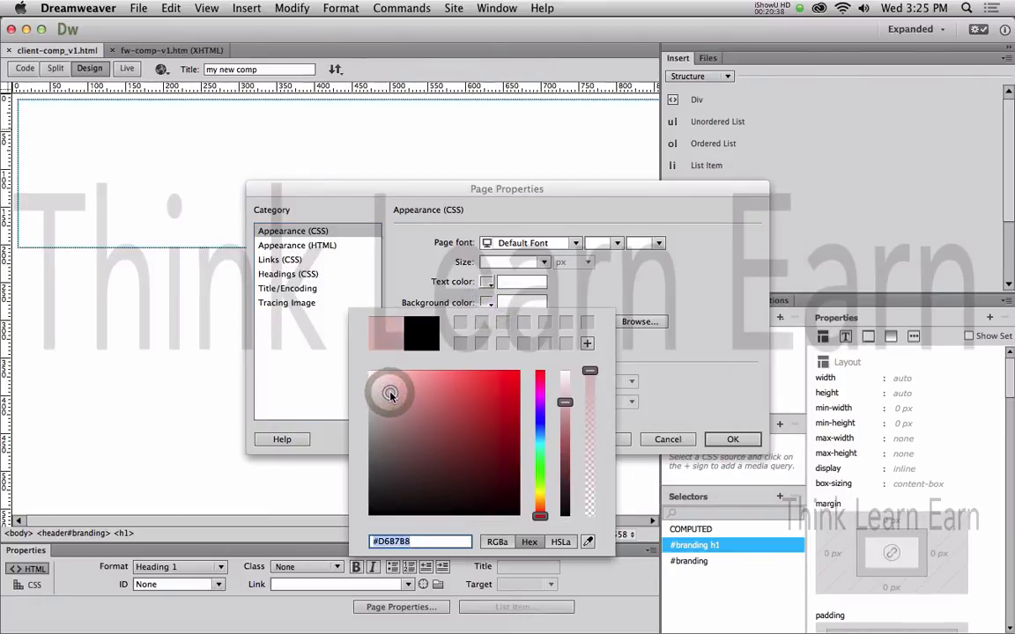
left_click(441, 541)
key("Return")
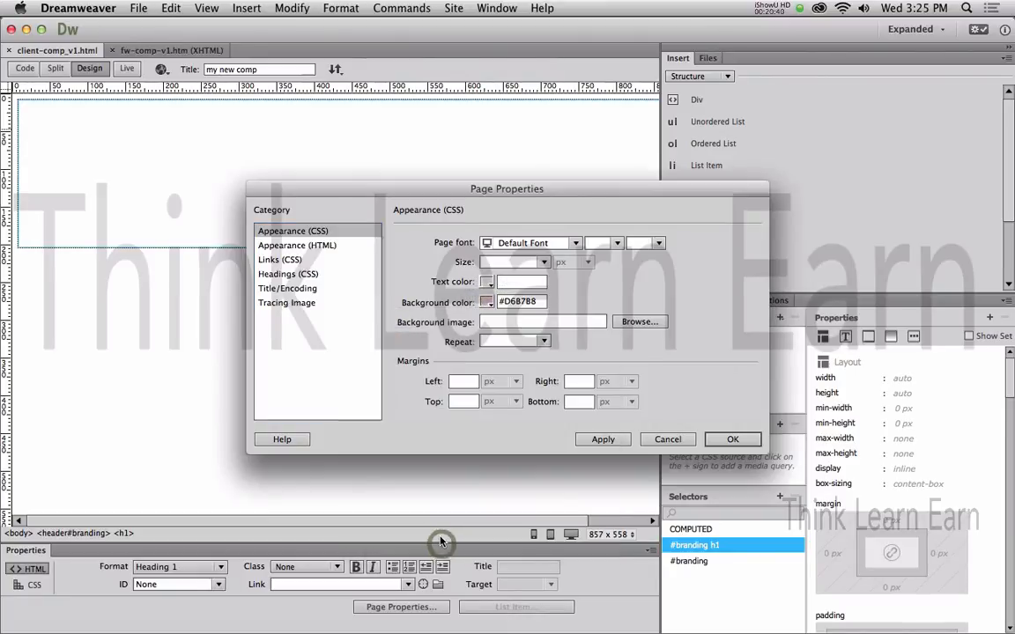
left_click(731, 439)
Select the Mysite.com heading and show the text properties of its #branding h1 rule.
left_click(405, 196)
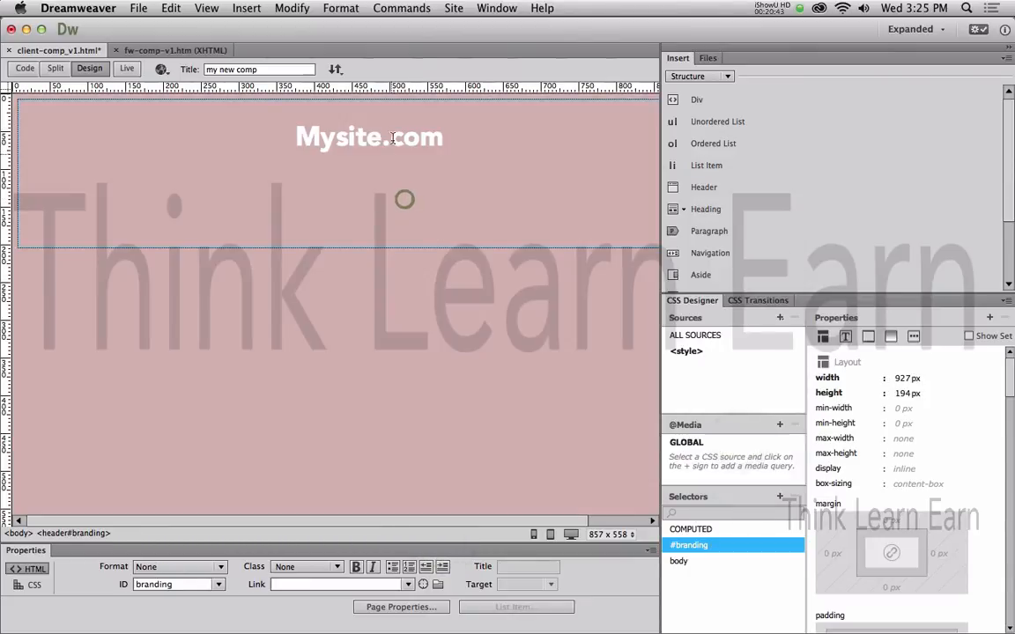
left_click(328, 136)
left_click(845, 335)
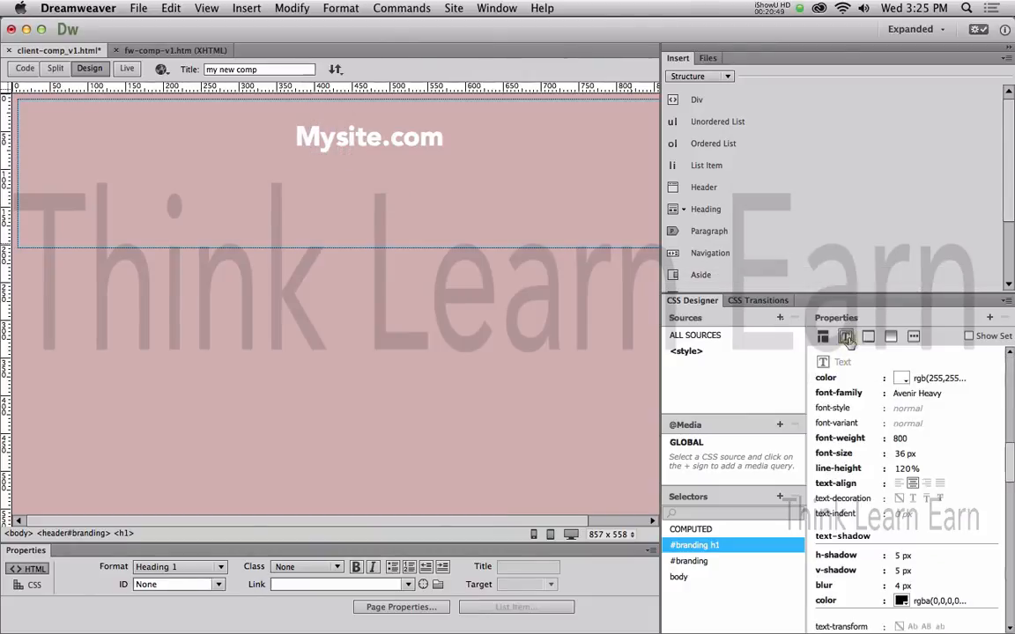